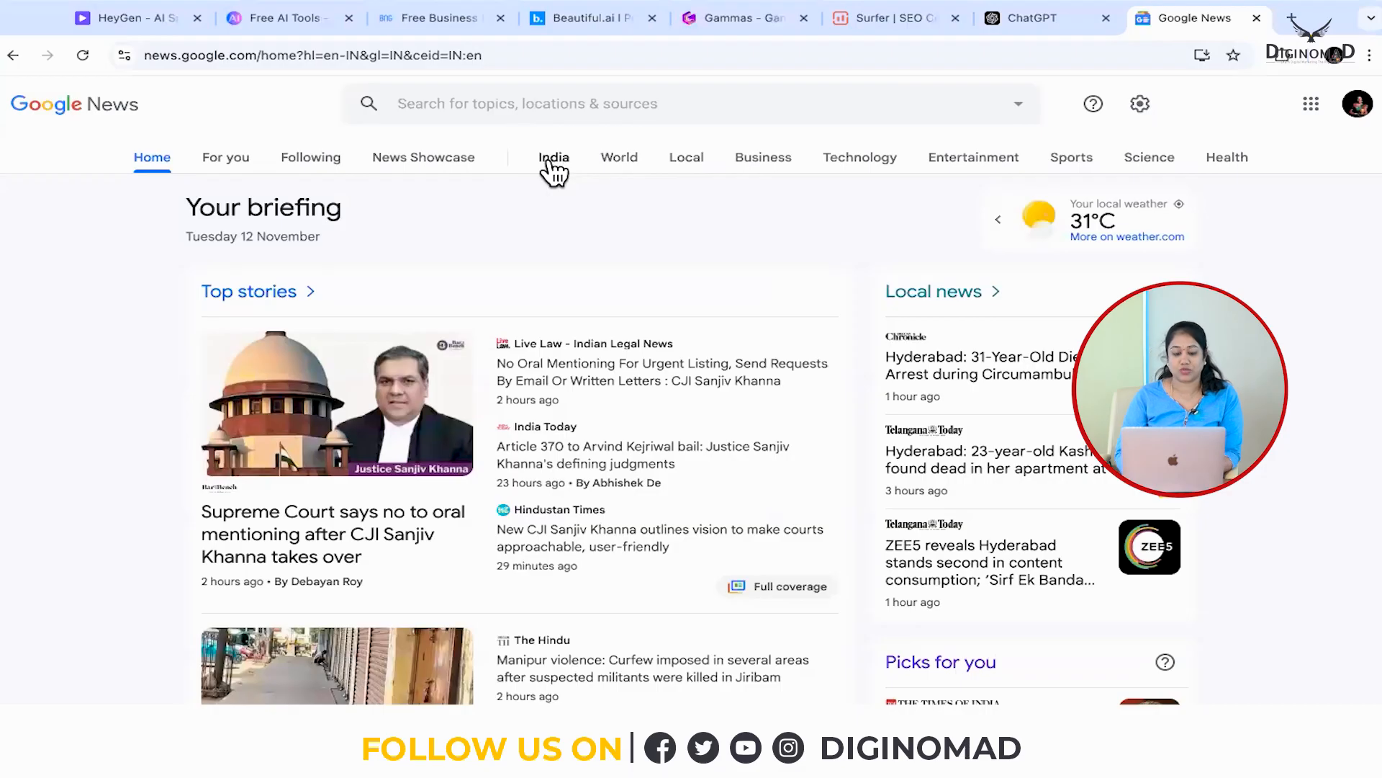
Open the Technology section of Google News and browse its latest headlines.
{"action": "left_click", "coordinate": [871, 160]}
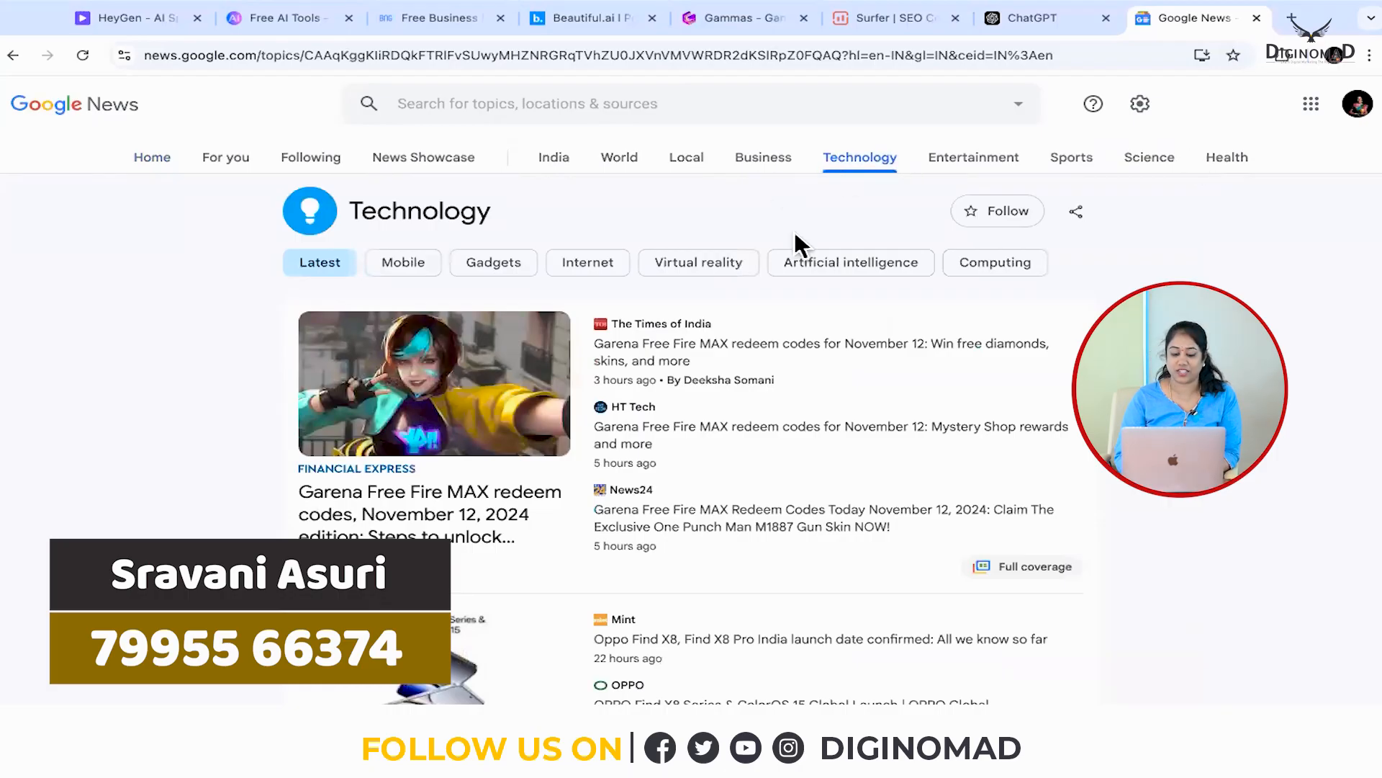
{"action": "scroll", "coordinate": [811, 439], "scroll_direction": "down", "scroll_amount": 1}
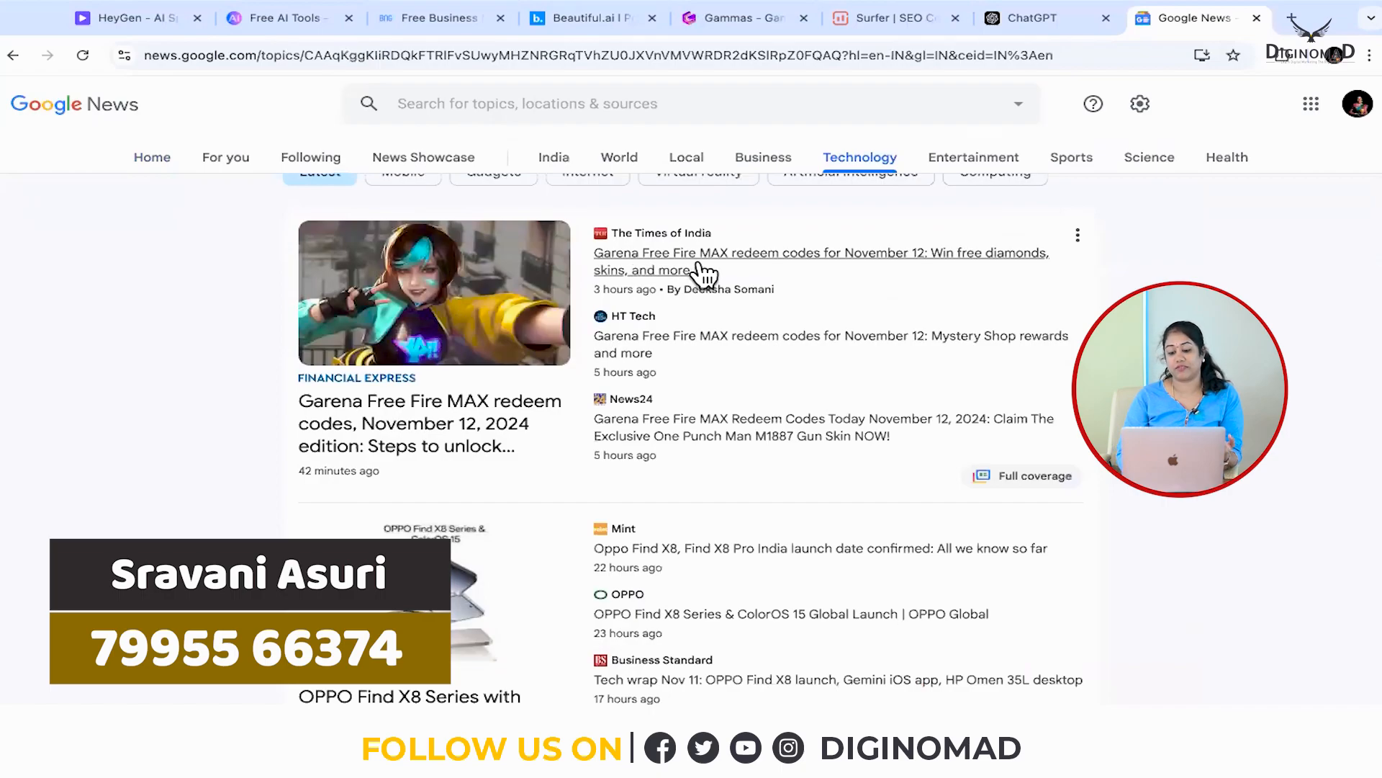
{"action": "scroll", "coordinate": [855, 414], "scroll_direction": "down", "scroll_amount": 2}
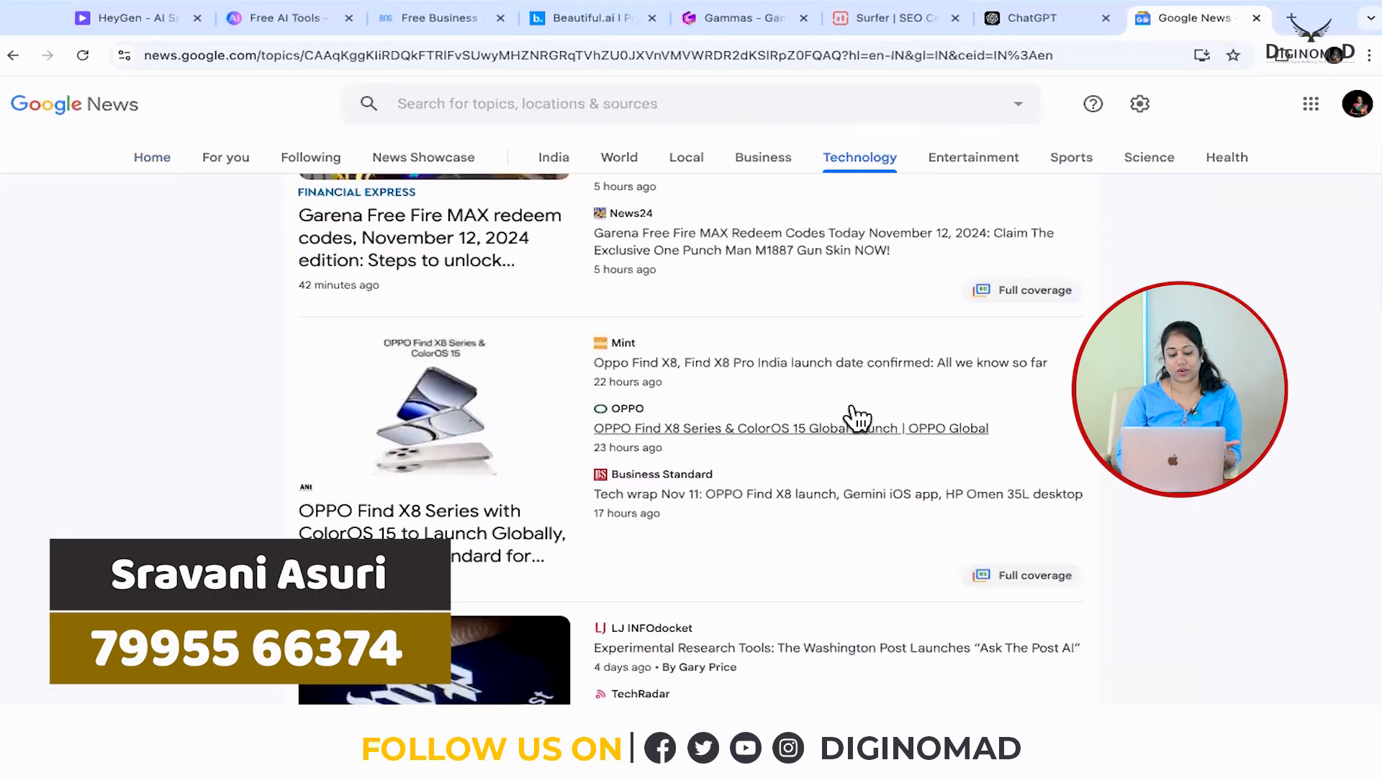
{"action": "scroll", "coordinate": [741, 587], "scroll_direction": "down", "scroll_amount": 4}
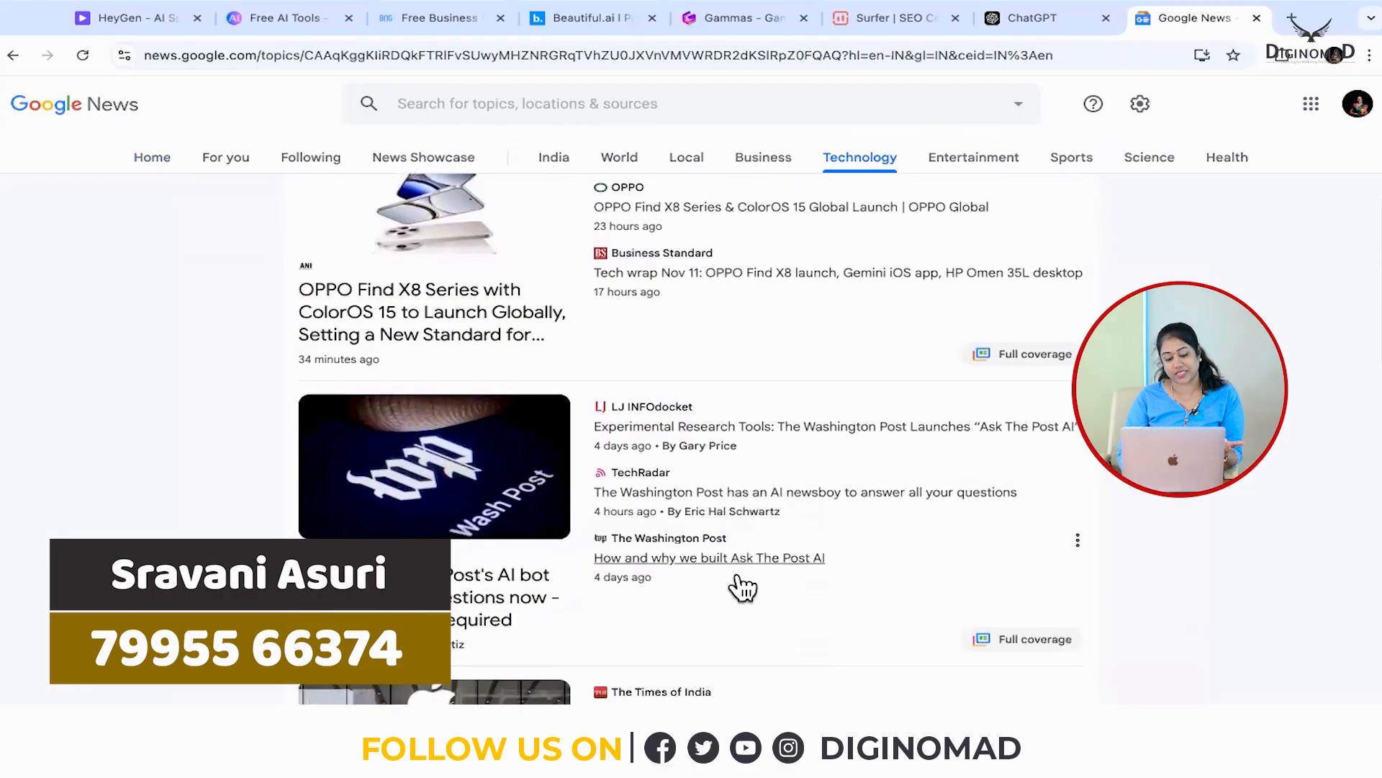
{"action": "scroll", "coordinate": [742, 587], "scroll_direction": "down", "scroll_amount": 4}
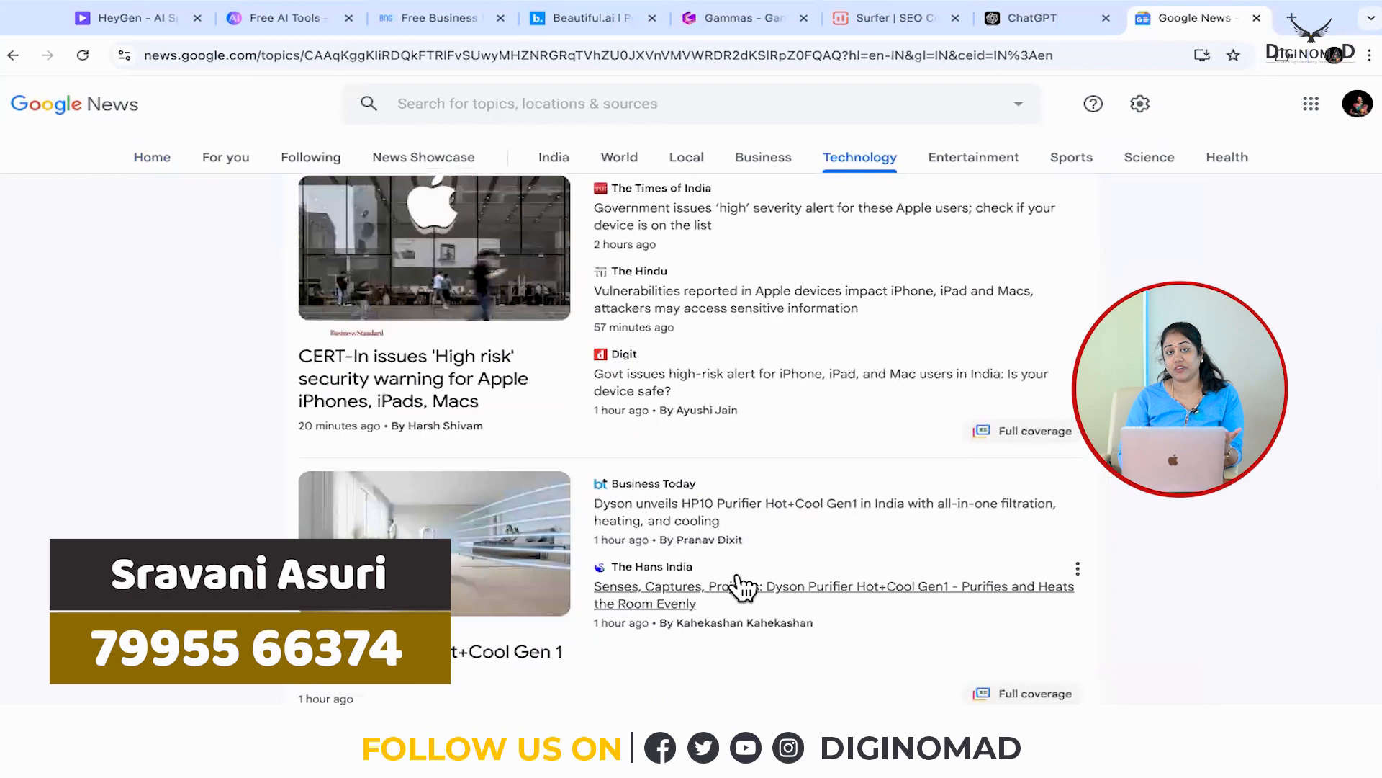
{"action": "scroll", "coordinate": [742, 587], "scroll_direction": "down", "scroll_amount": 5}
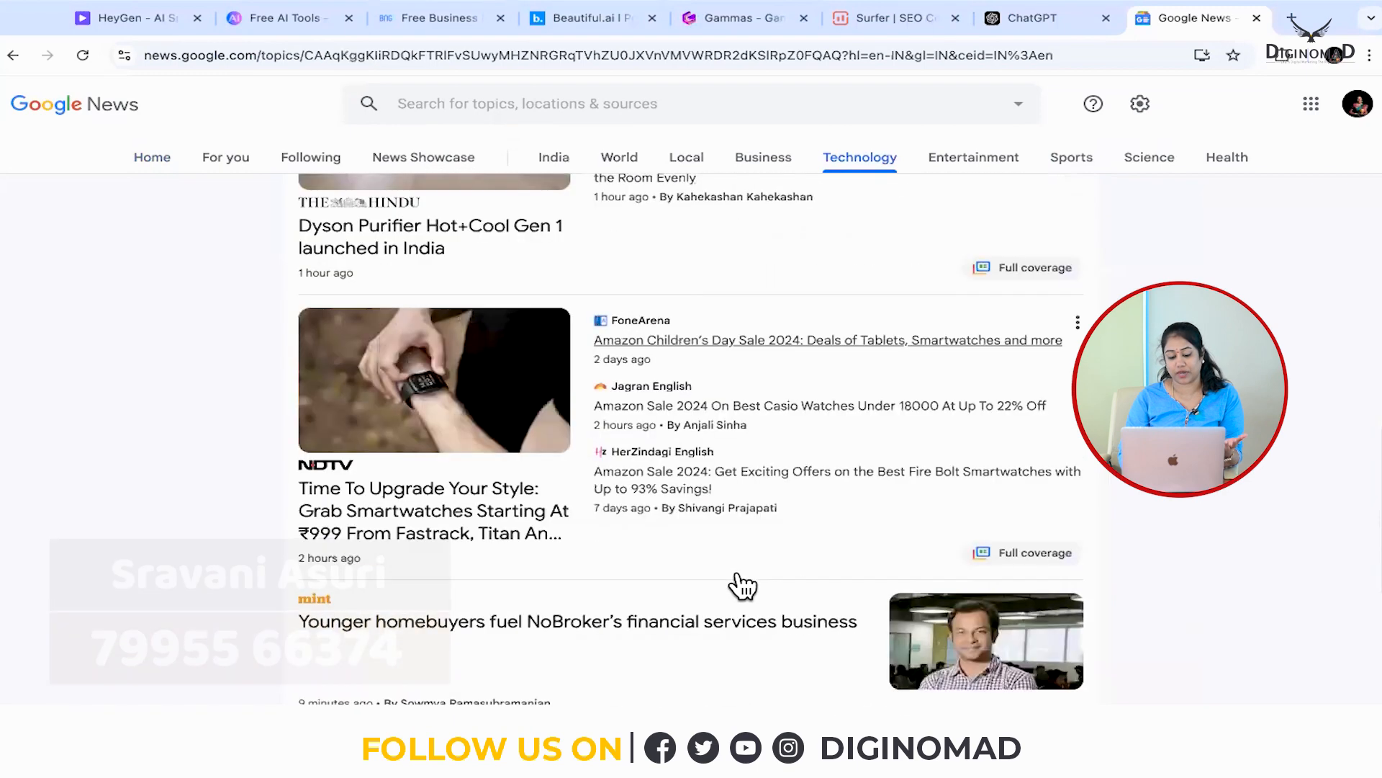
{"action": "scroll", "coordinate": [741, 586], "scroll_direction": "down", "scroll_amount": 7}
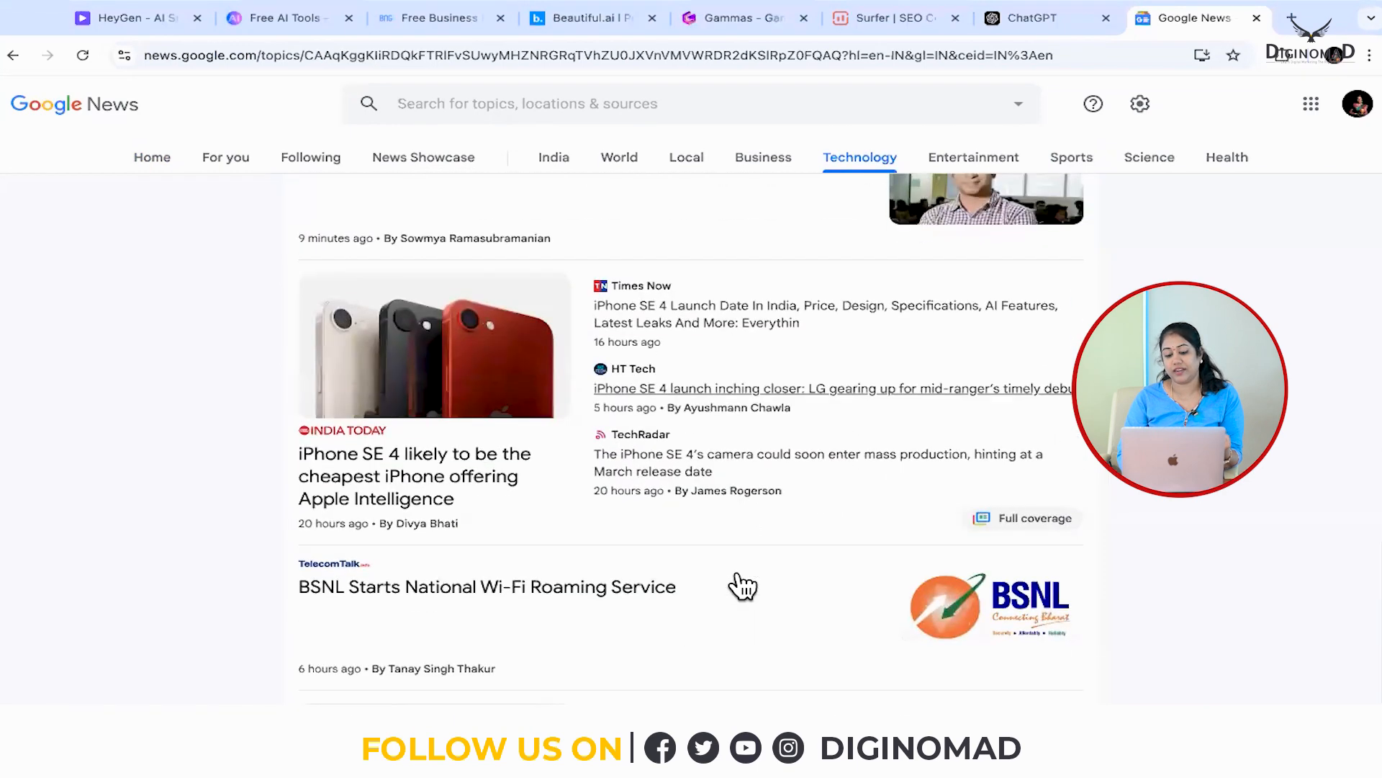
{"action": "scroll", "coordinate": [741, 585], "scroll_direction": "down", "scroll_amount": 2}
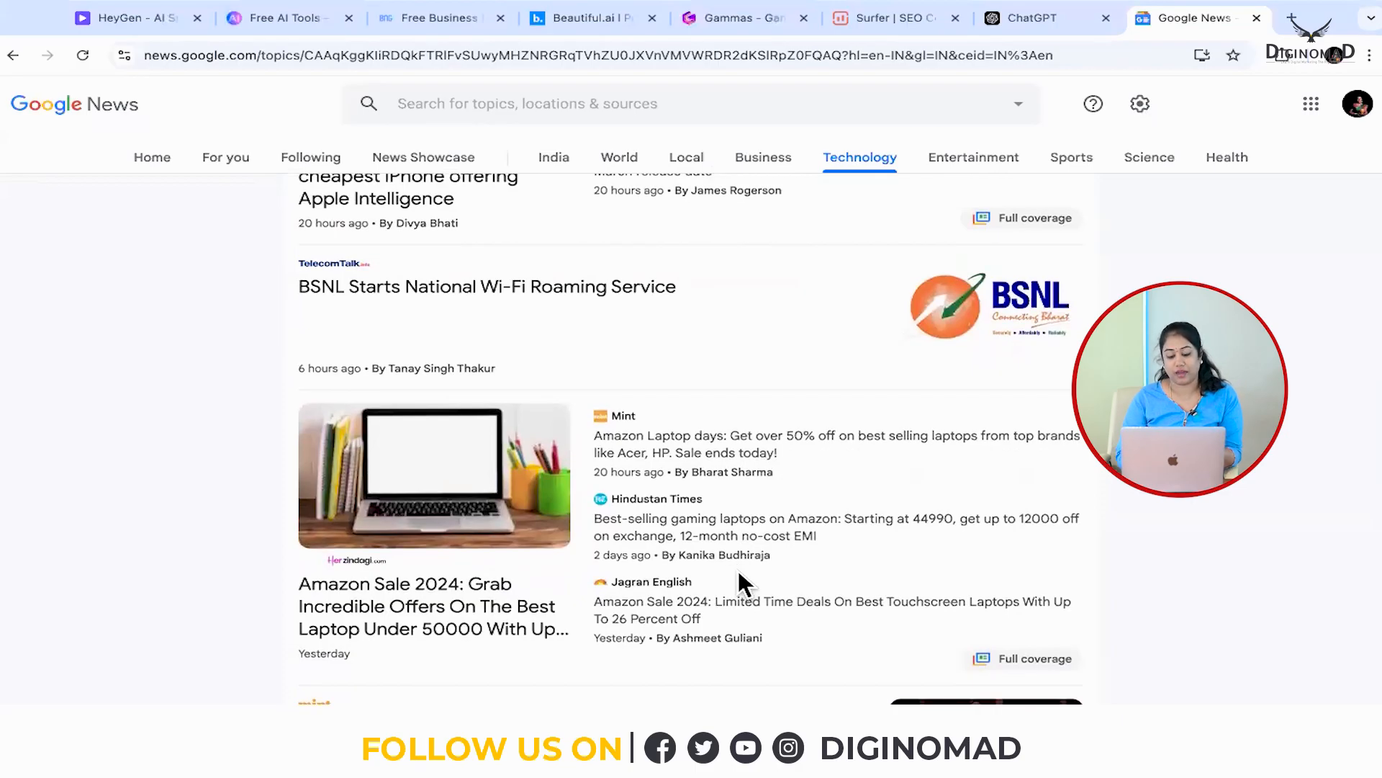
{"action": "scroll", "coordinate": [740, 572], "scroll_direction": "down", "scroll_amount": 6}
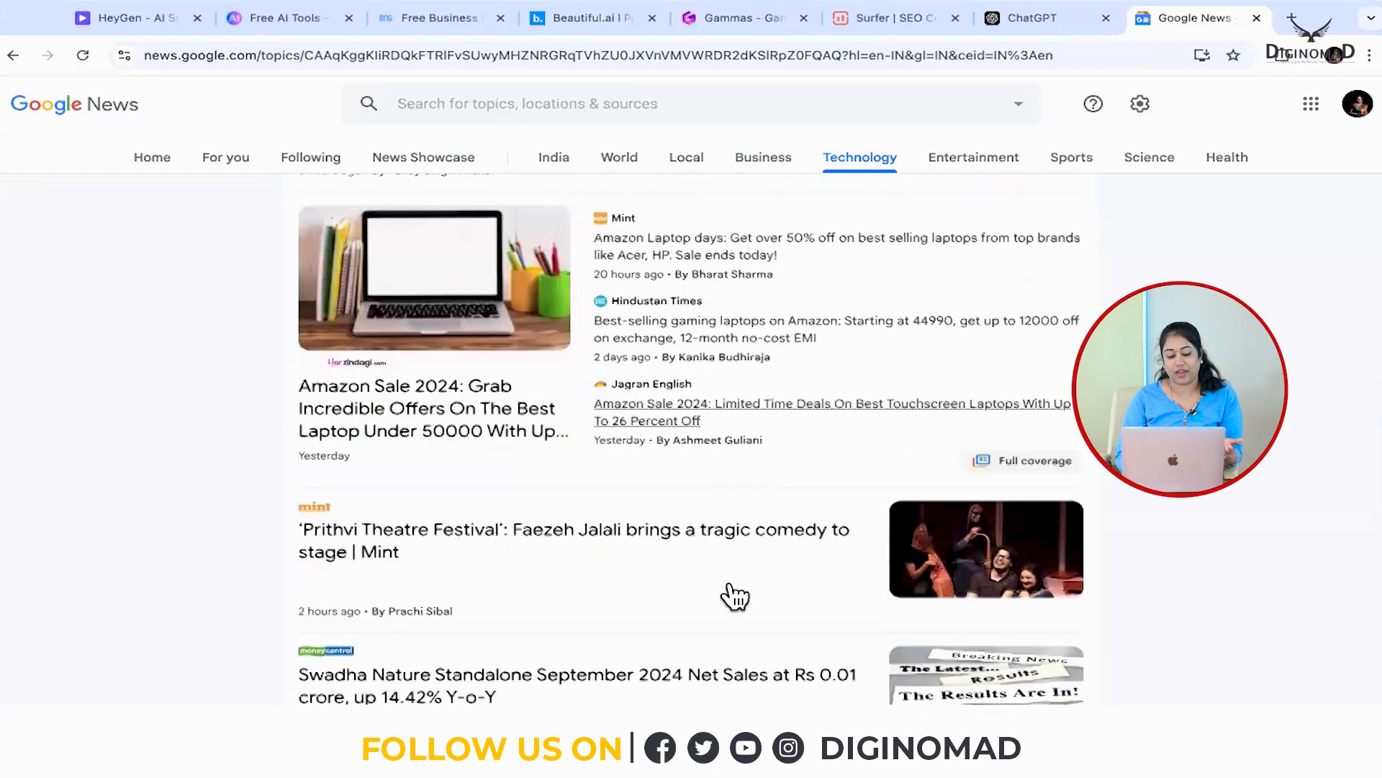
{"action": "scroll", "coordinate": [735, 596], "scroll_direction": "down", "scroll_amount": 4}
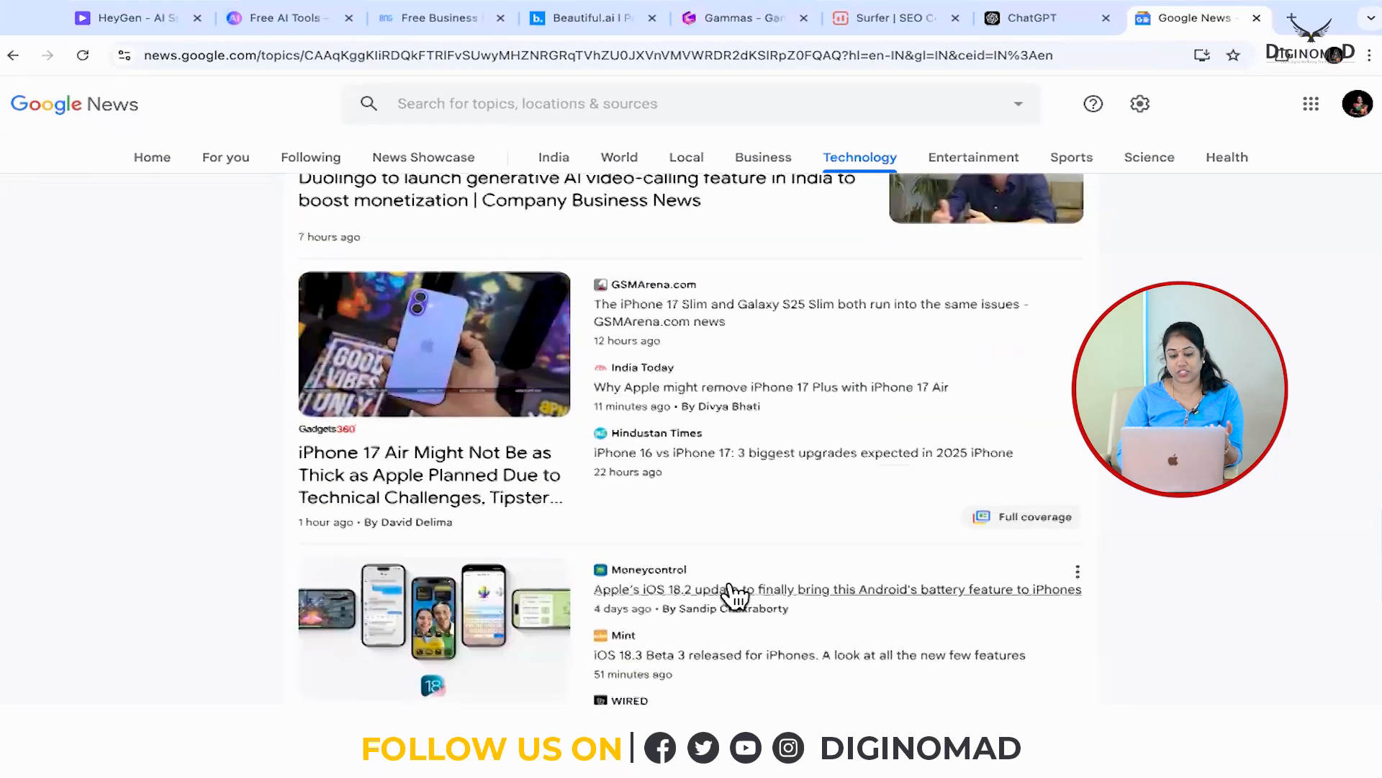
{"action": "scroll", "coordinate": [734, 596], "scroll_direction": "down", "scroll_amount": 4}
Open the Moneycontrol article about Swiggy's merchant banker payments from the Business news section.
{"action": "left_click", "coordinate": [772, 155]}
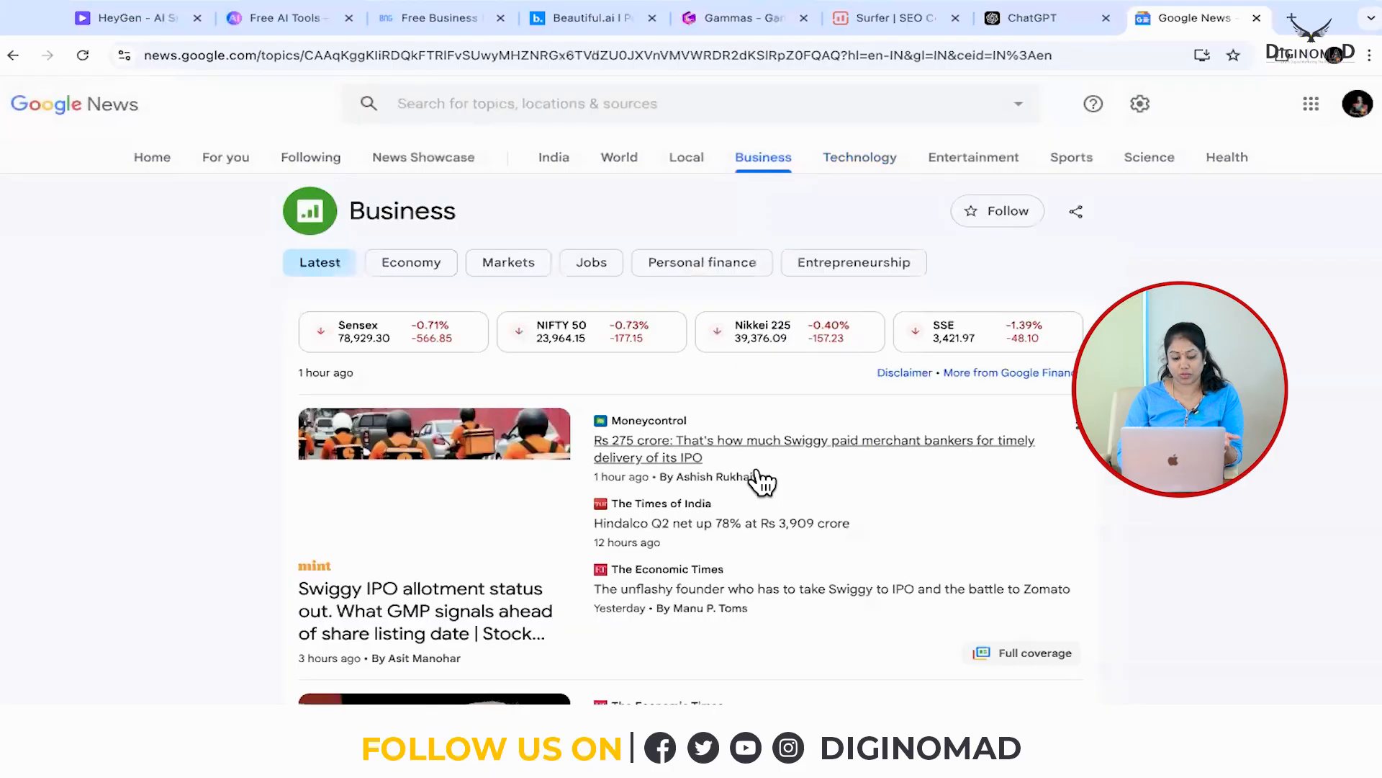
{"action": "scroll", "coordinate": [761, 481], "scroll_direction": "down", "scroll_amount": 1}
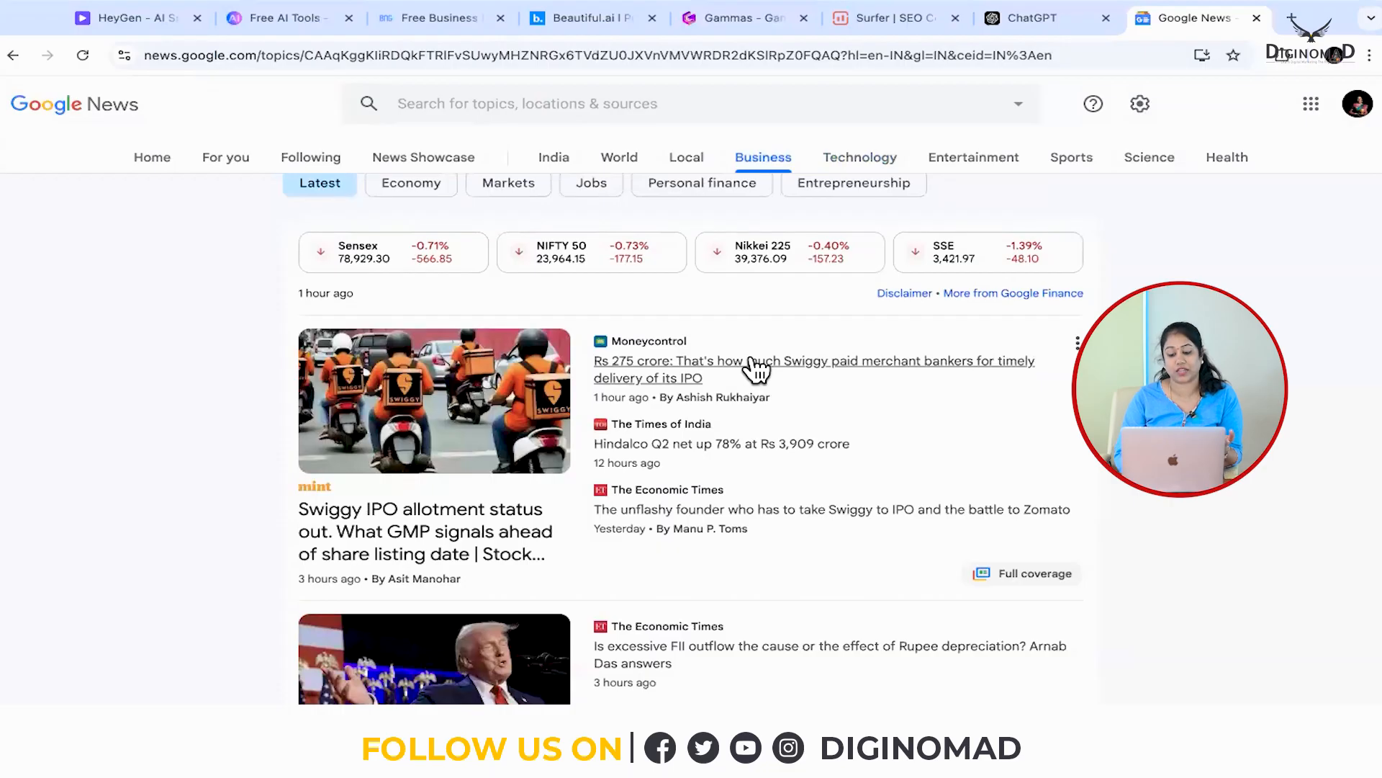
{"action": "left_click", "coordinate": [756, 368]}
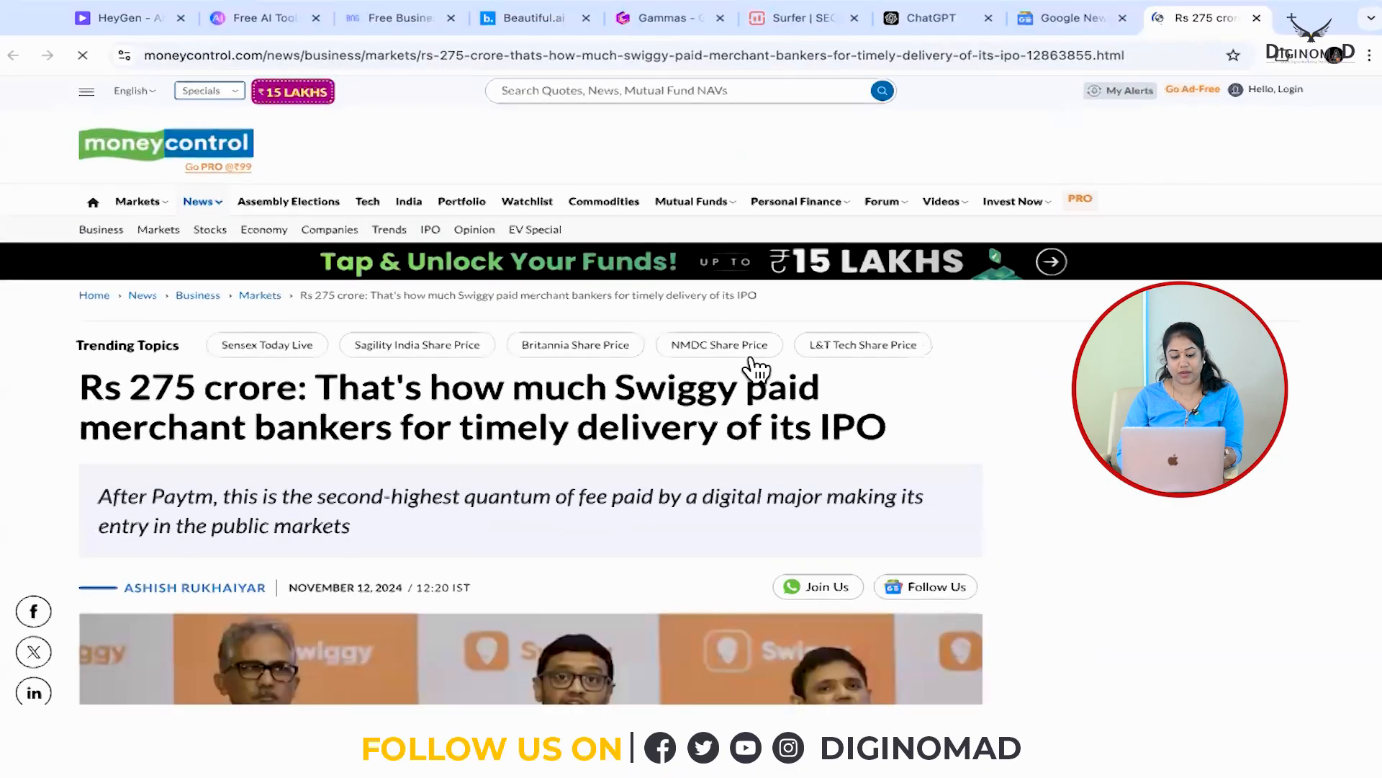
Decline the site's push notifications and expand the Swiggy IPO article to show its full text.
{"action": "scroll", "coordinate": [752, 354], "scroll_direction": "down", "scroll_amount": 4}
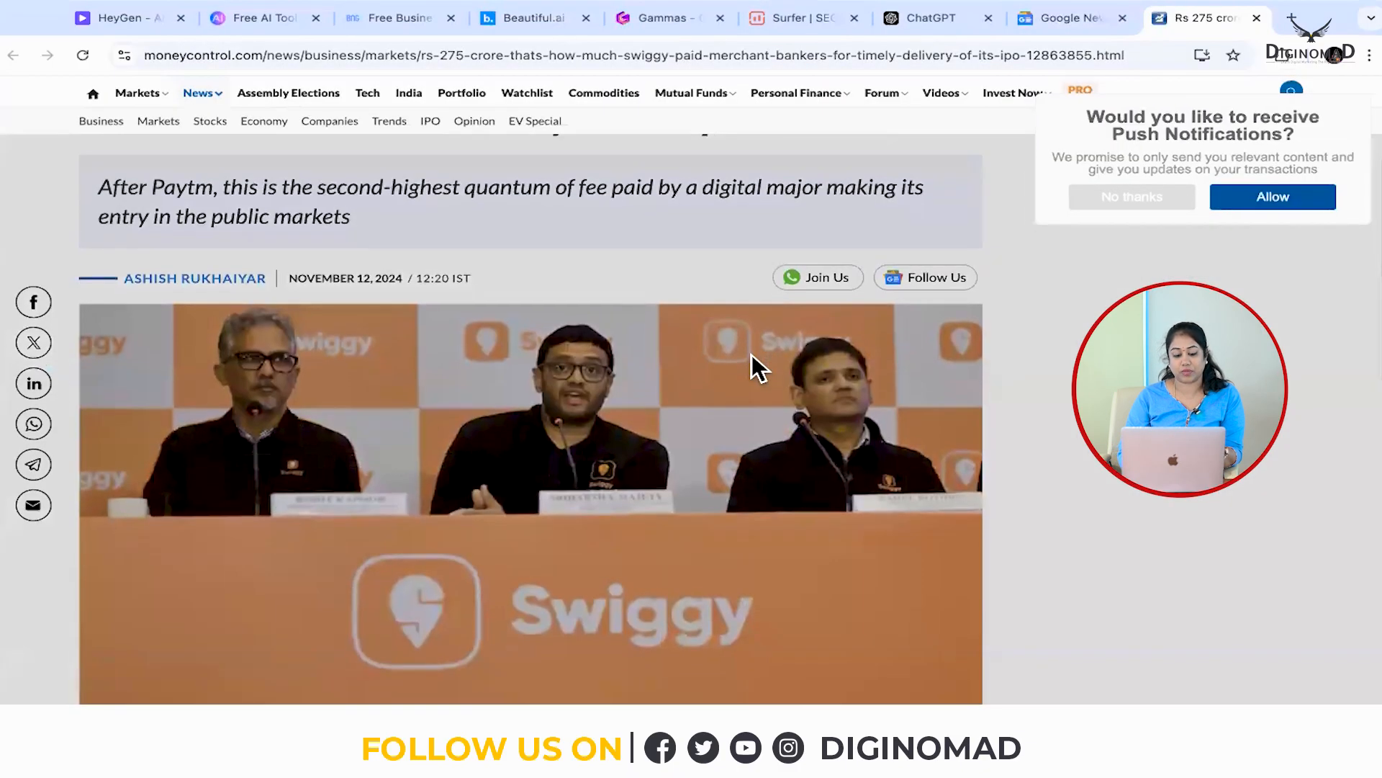
{"action": "scroll", "coordinate": [752, 355], "scroll_direction": "down", "scroll_amount": 8}
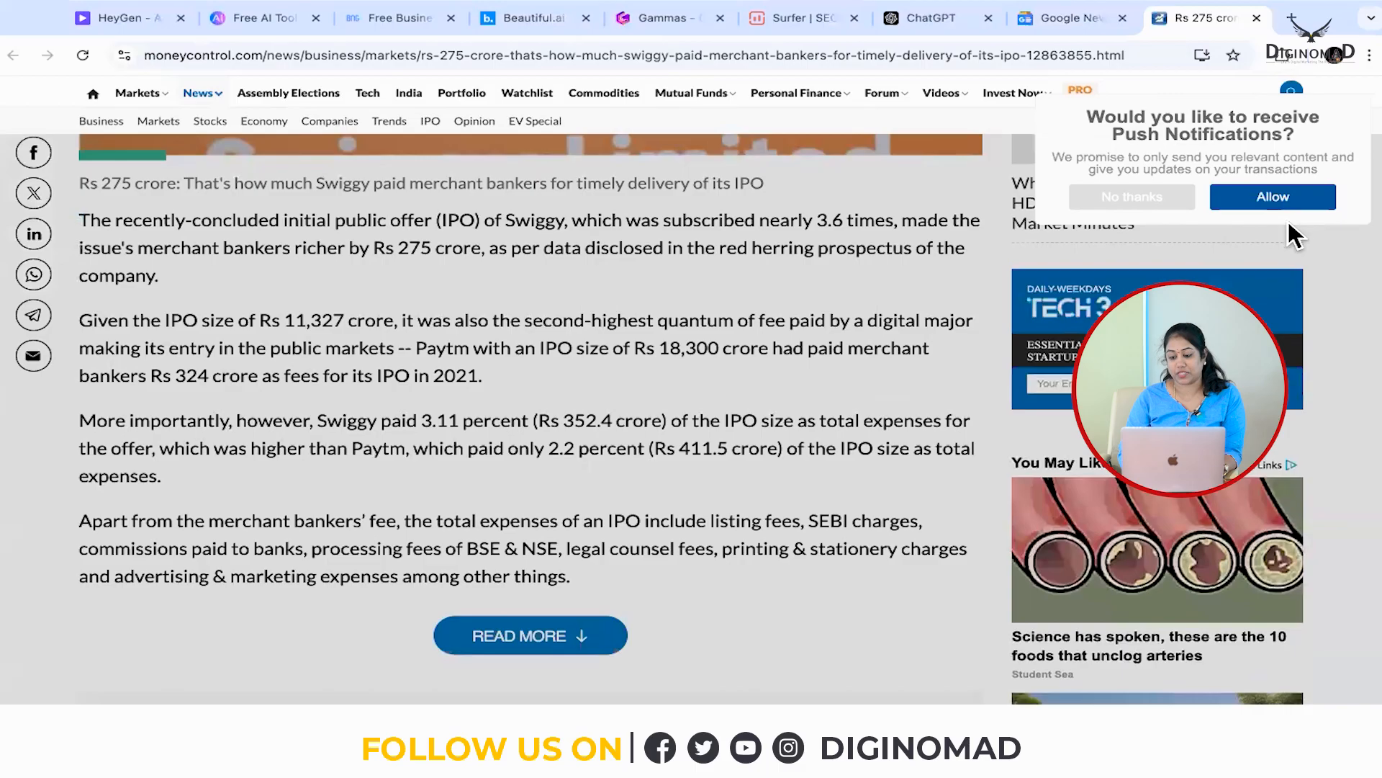
{"action": "left_click", "coordinate": [1152, 201]}
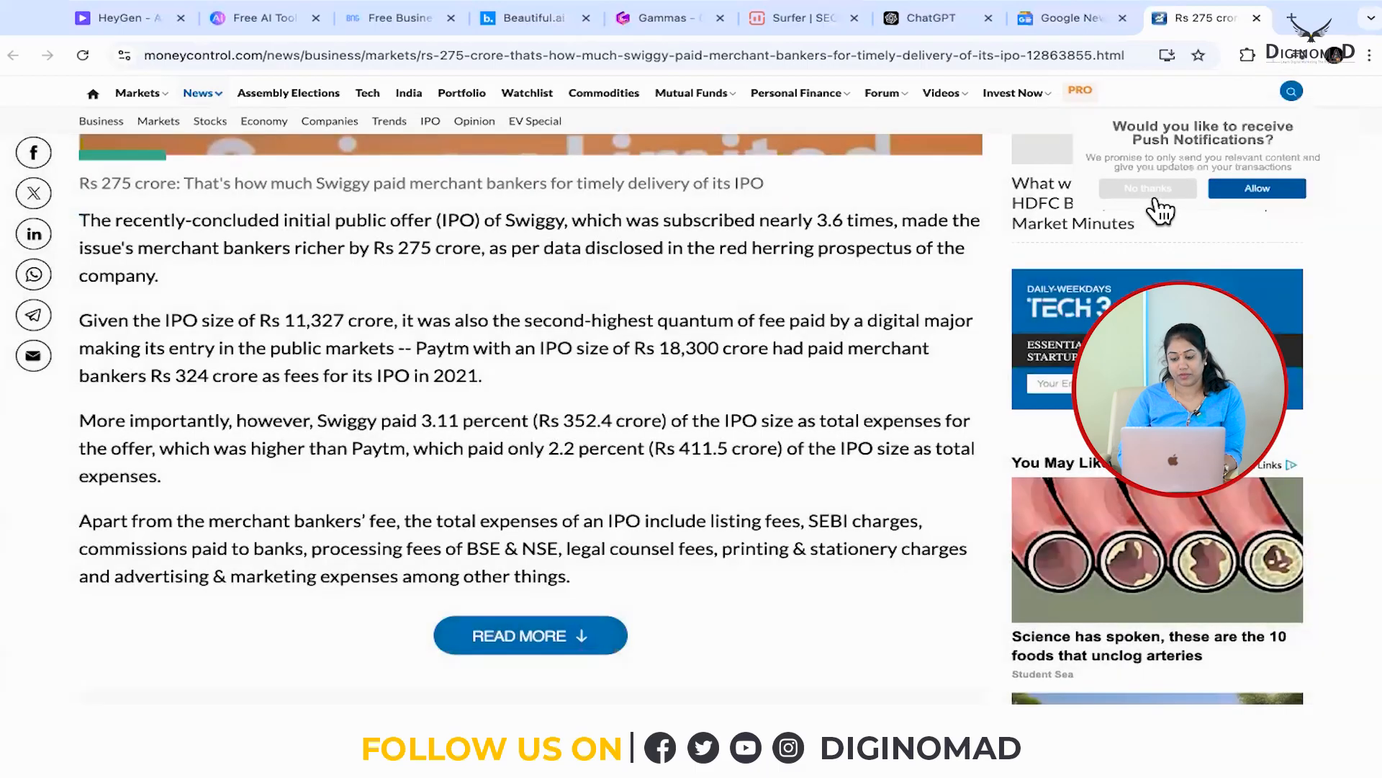
{"action": "left_click", "coordinate": [572, 651]}
{"action": "scroll", "coordinate": [569, 645], "scroll_direction": "down", "scroll_amount": 10}
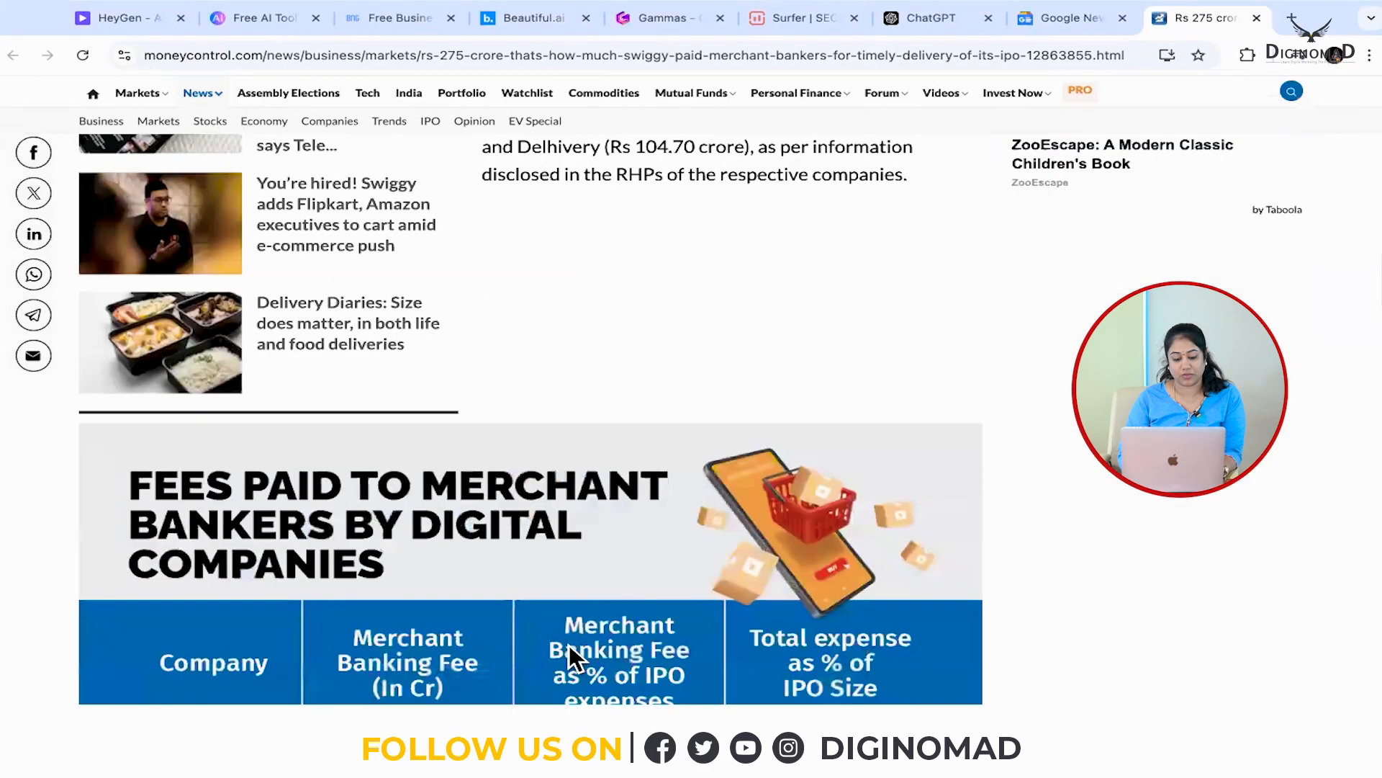
{"action": "scroll", "coordinate": [568, 645], "scroll_direction": "up", "scroll_amount": 10}
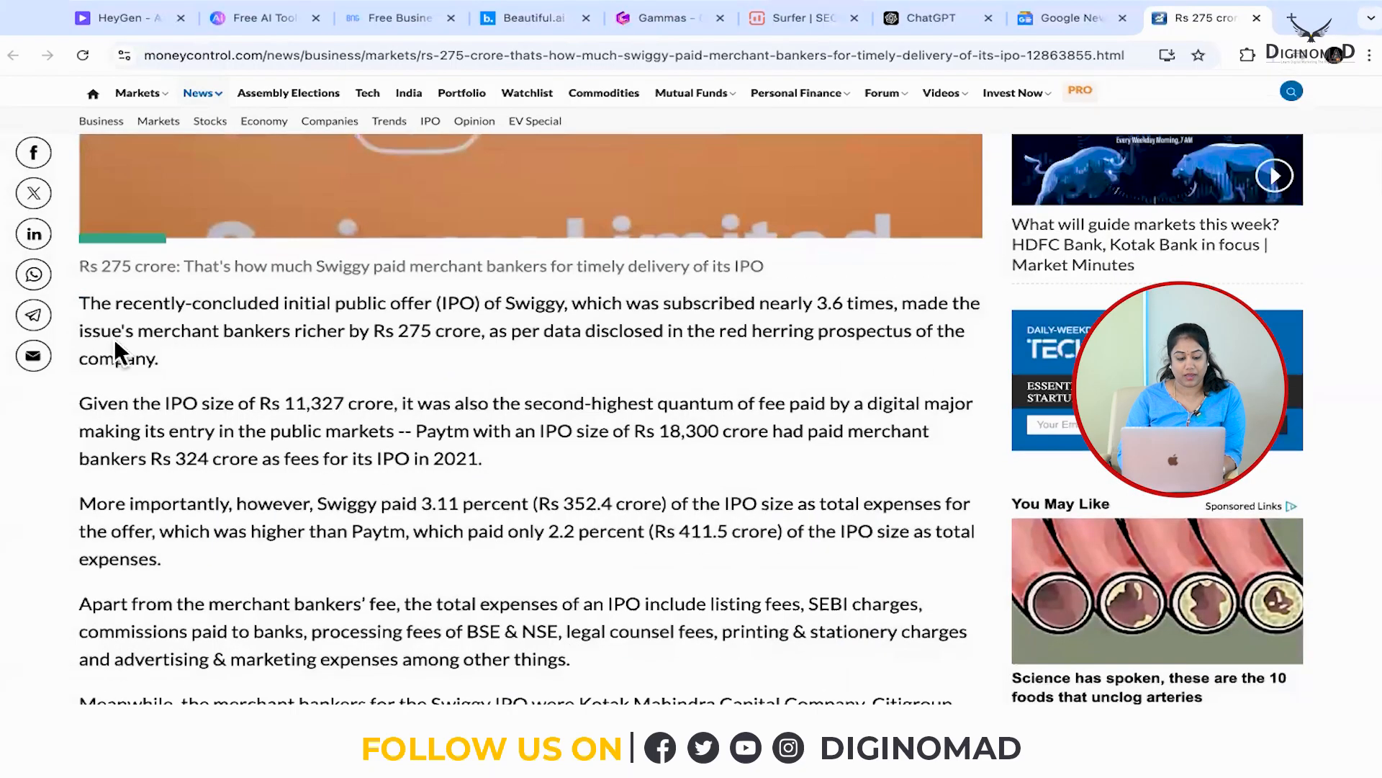
Copy the Swiggy article text from its first body paragraph onward and submit it as a prompt in ChatGPT.
{"action": "left_click_drag", "start_coordinate": [85, 303], "coordinate": [868, 700]}
{"action": "scroll", "coordinate": [450, 495], "scroll_direction": "down", "scroll_amount": 1}
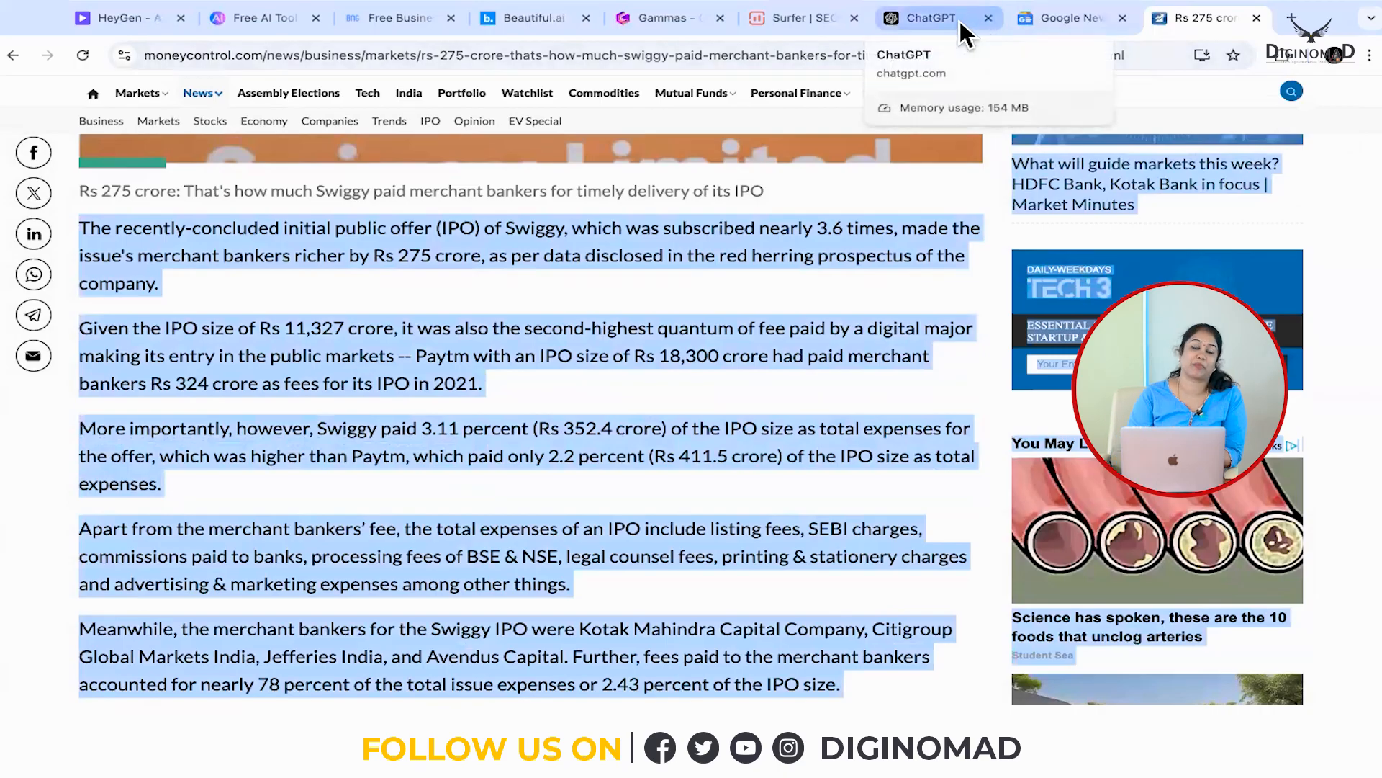
{"action": "left_click", "coordinate": [928, 18]}
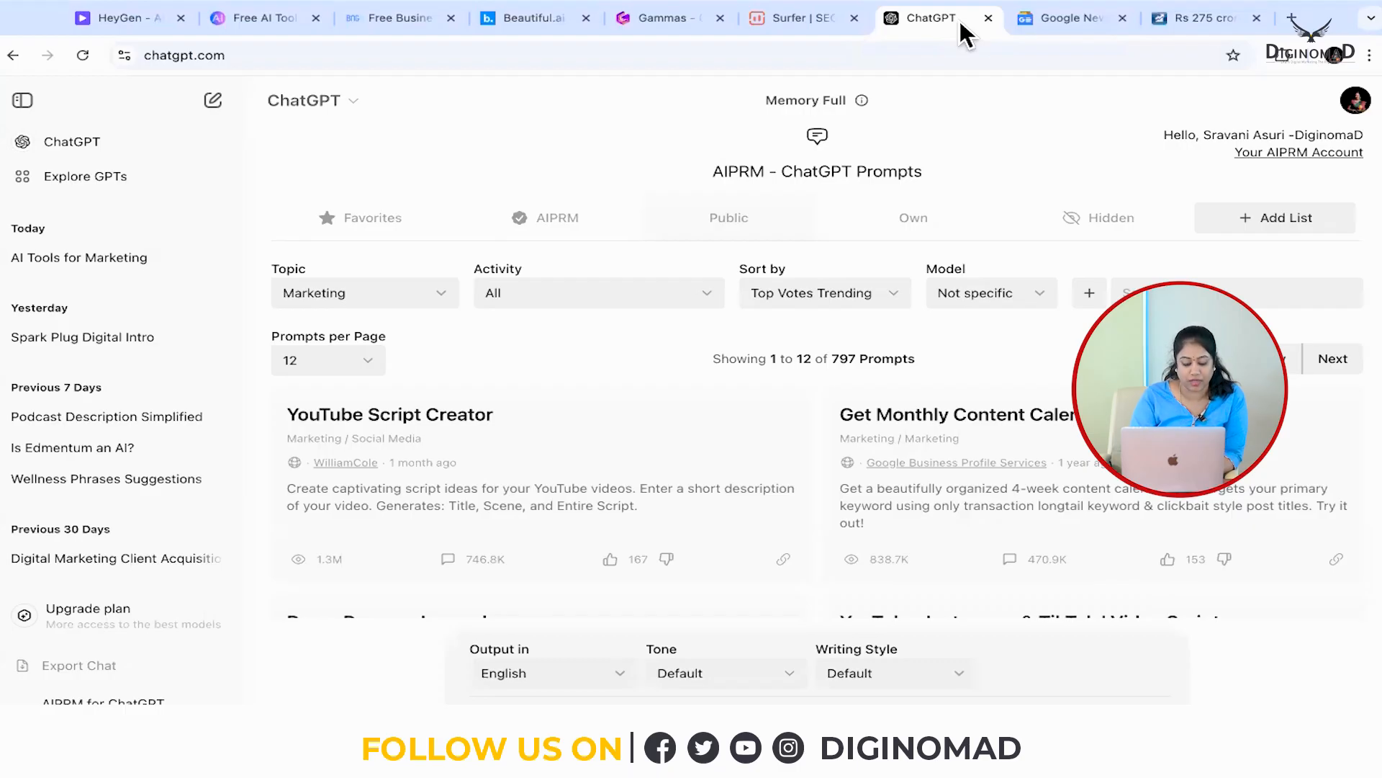
{"action": "key", "text": "super+v"}
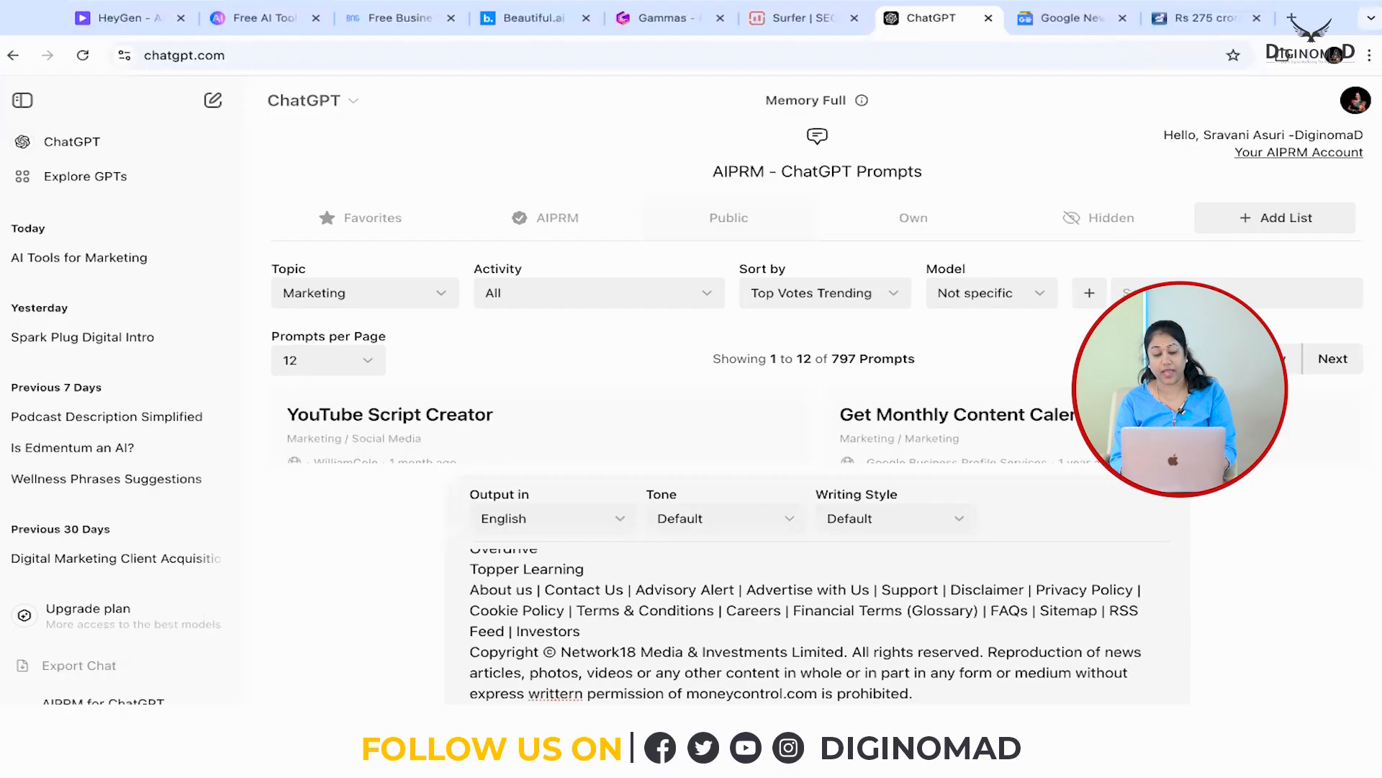
{"action": "key", "text": "Return"}
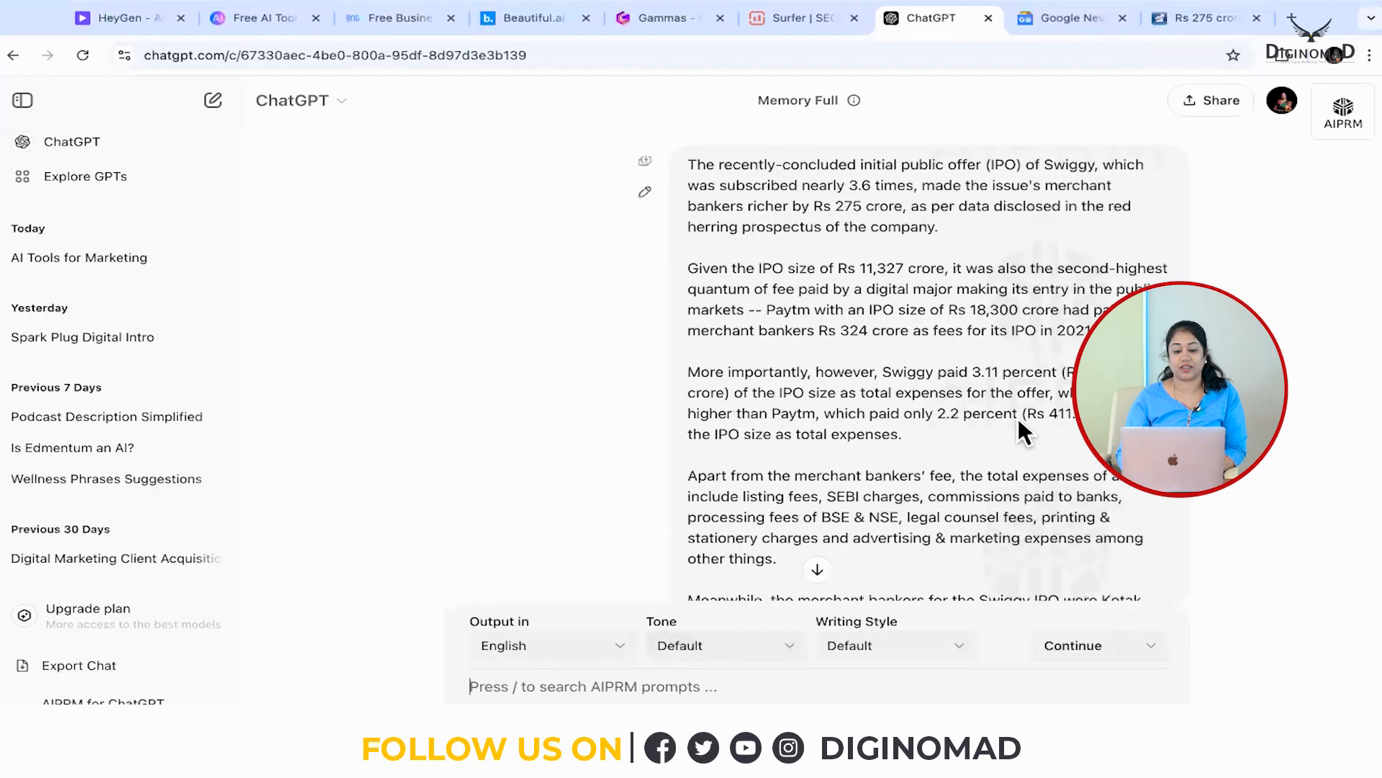
Review the Swiggy IPO script in the ChatGPT reply and select its text through the closing line.
{"action": "scroll", "coordinate": [903, 360], "scroll_direction": "down", "scroll_amount": 15}
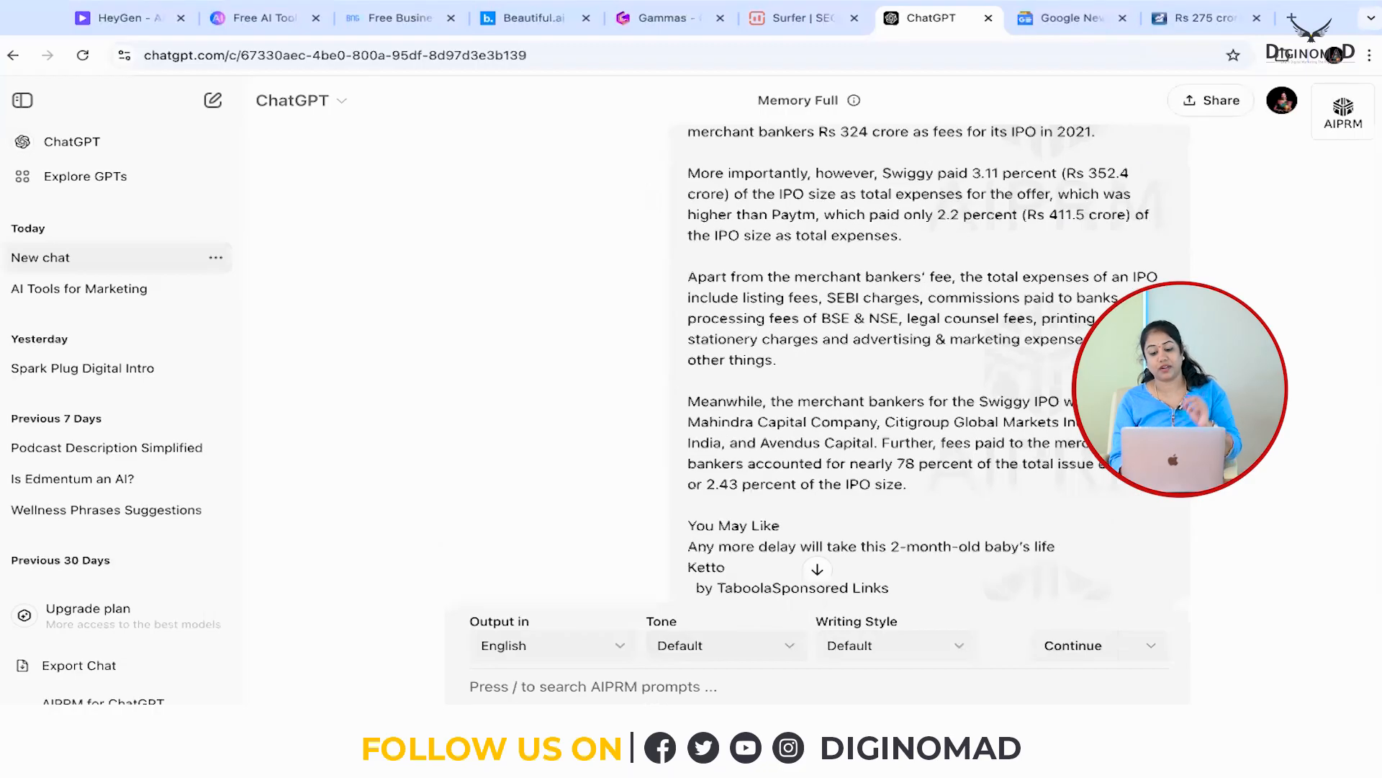
{"action": "scroll", "coordinate": [902, 360], "scroll_direction": "down", "scroll_amount": 20}
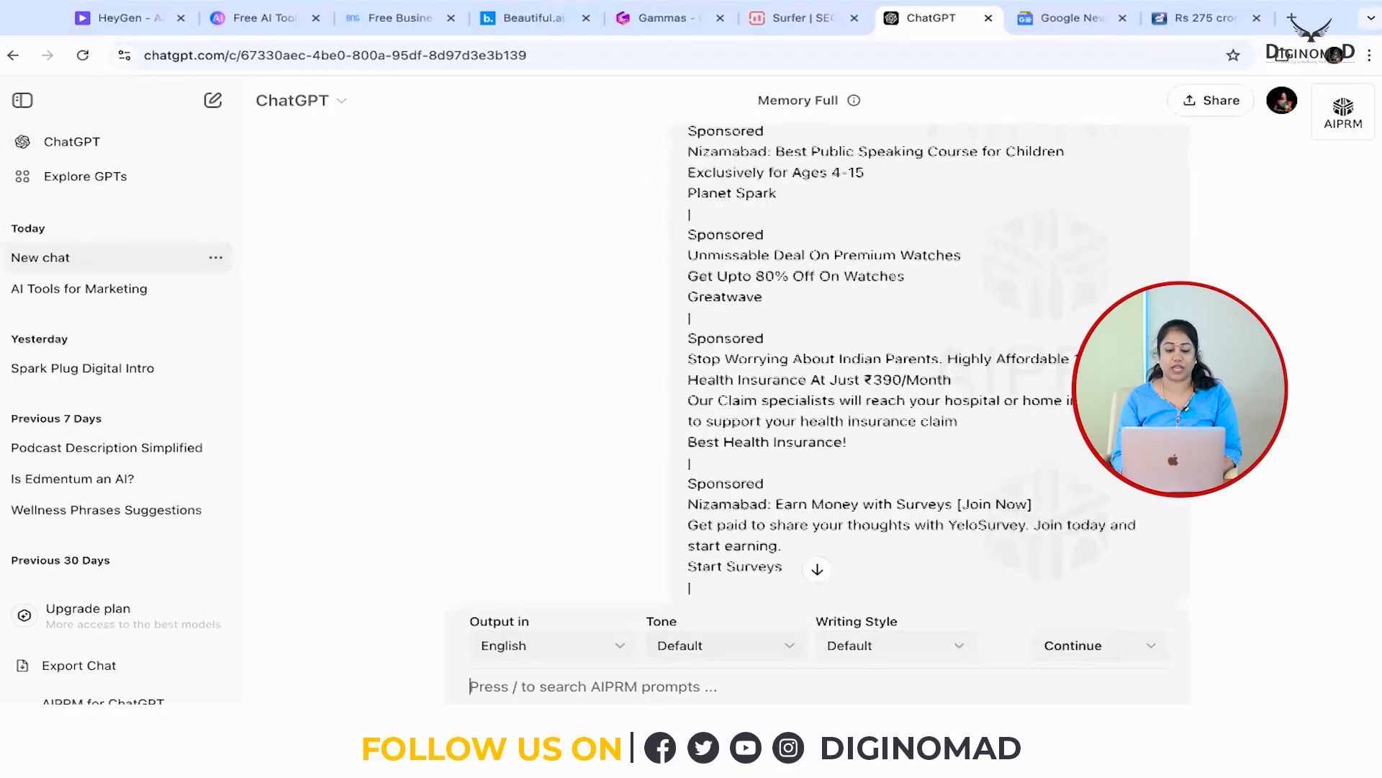
{"action": "scroll", "coordinate": [903, 360], "scroll_direction": "down", "scroll_amount": 20}
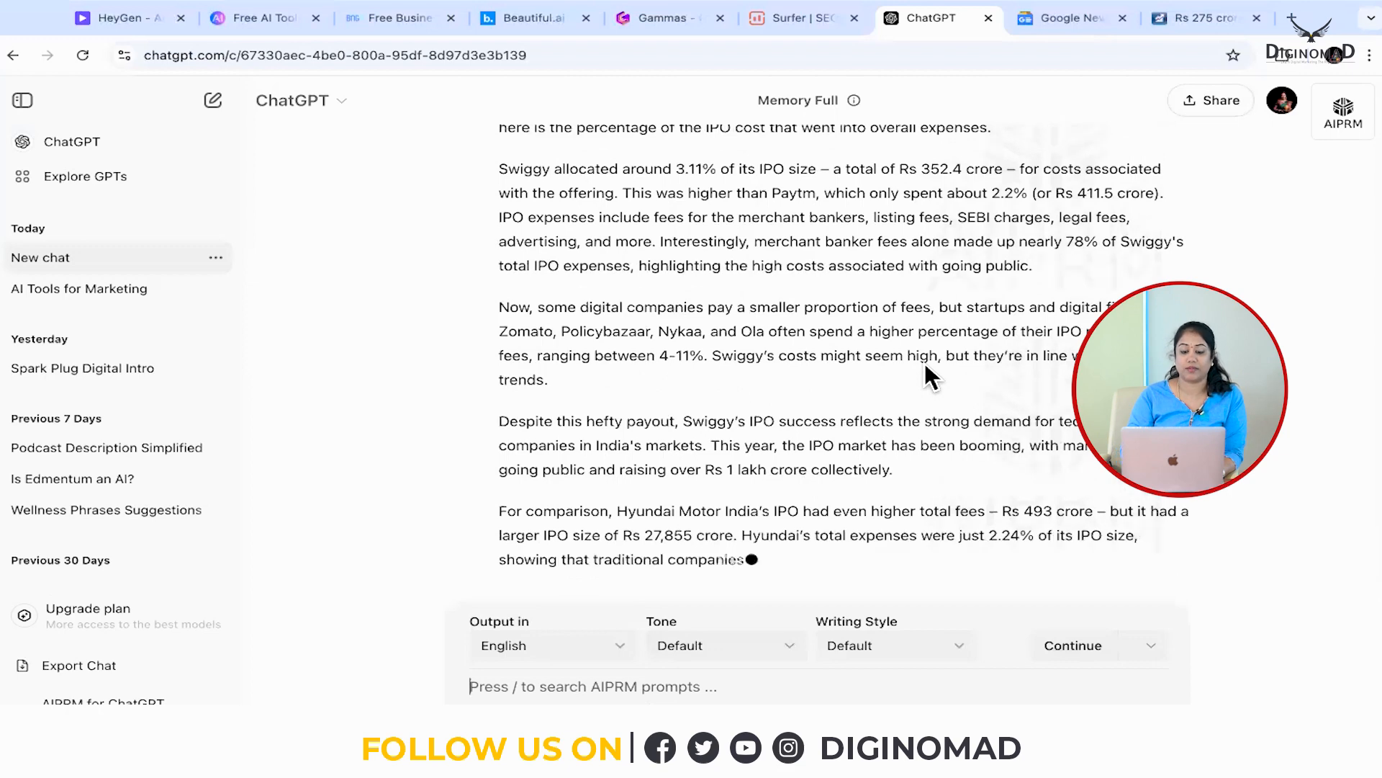
{"action": "scroll", "coordinate": [924, 362], "scroll_direction": "up", "scroll_amount": 3}
{"action": "scroll", "coordinate": [924, 363], "scroll_direction": "up", "scroll_amount": 4}
{"action": "left_click_drag", "start_coordinate": [499, 260], "coordinate": [991, 517]}
{"action": "scroll", "coordinate": [715, 411], "scroll_direction": "down", "scroll_amount": 8}
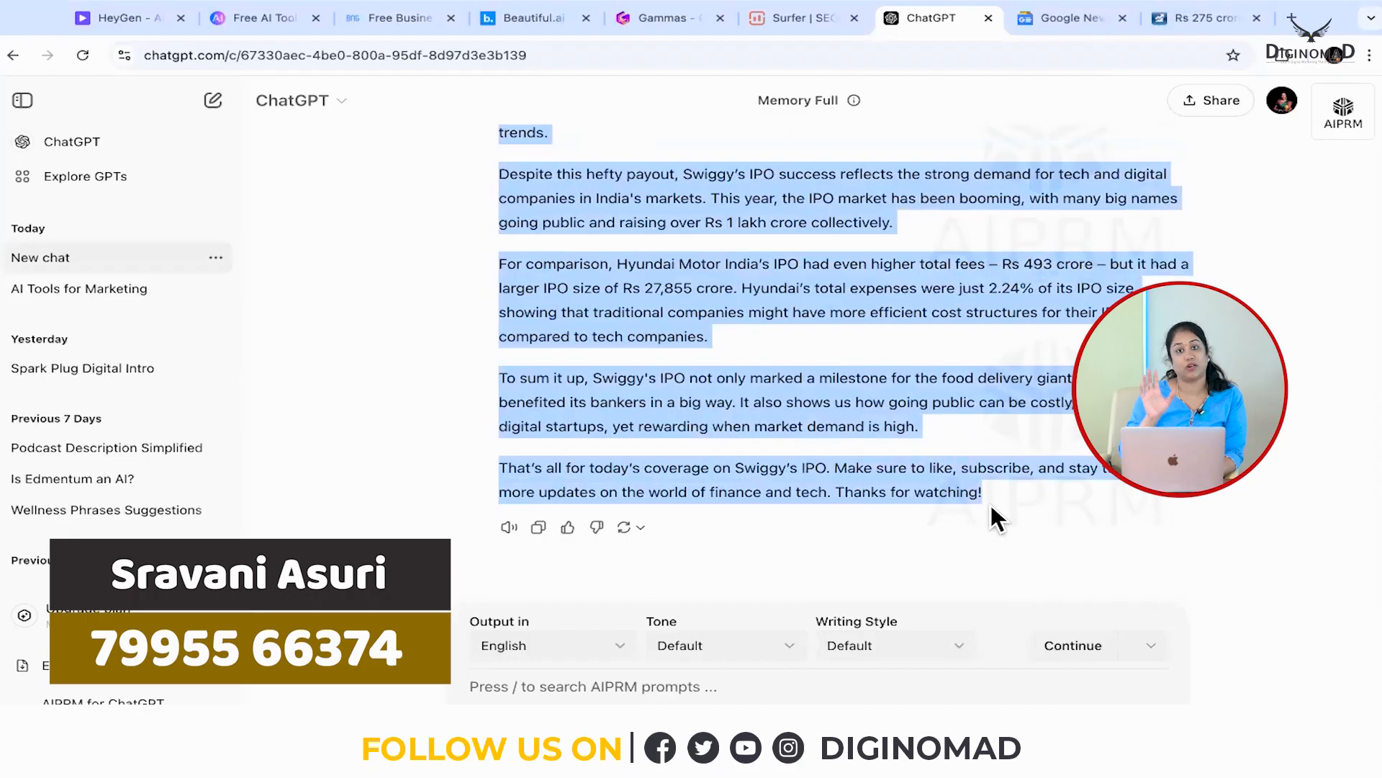
{"action": "left_click", "coordinate": [1250, 303]}
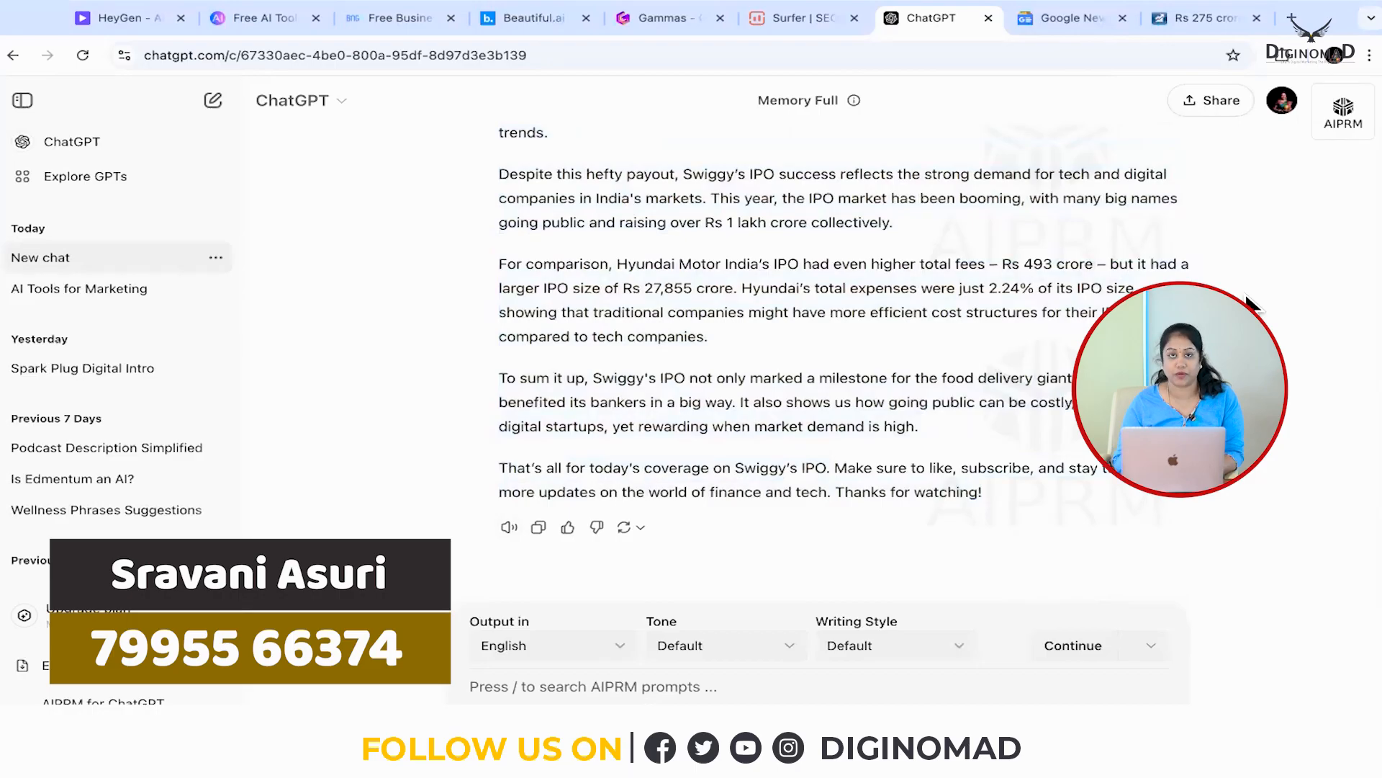
Switch to HeyGen, search the template library for "news" and browse the matching templates.
{"action": "left_click", "coordinate": [93, 20]}
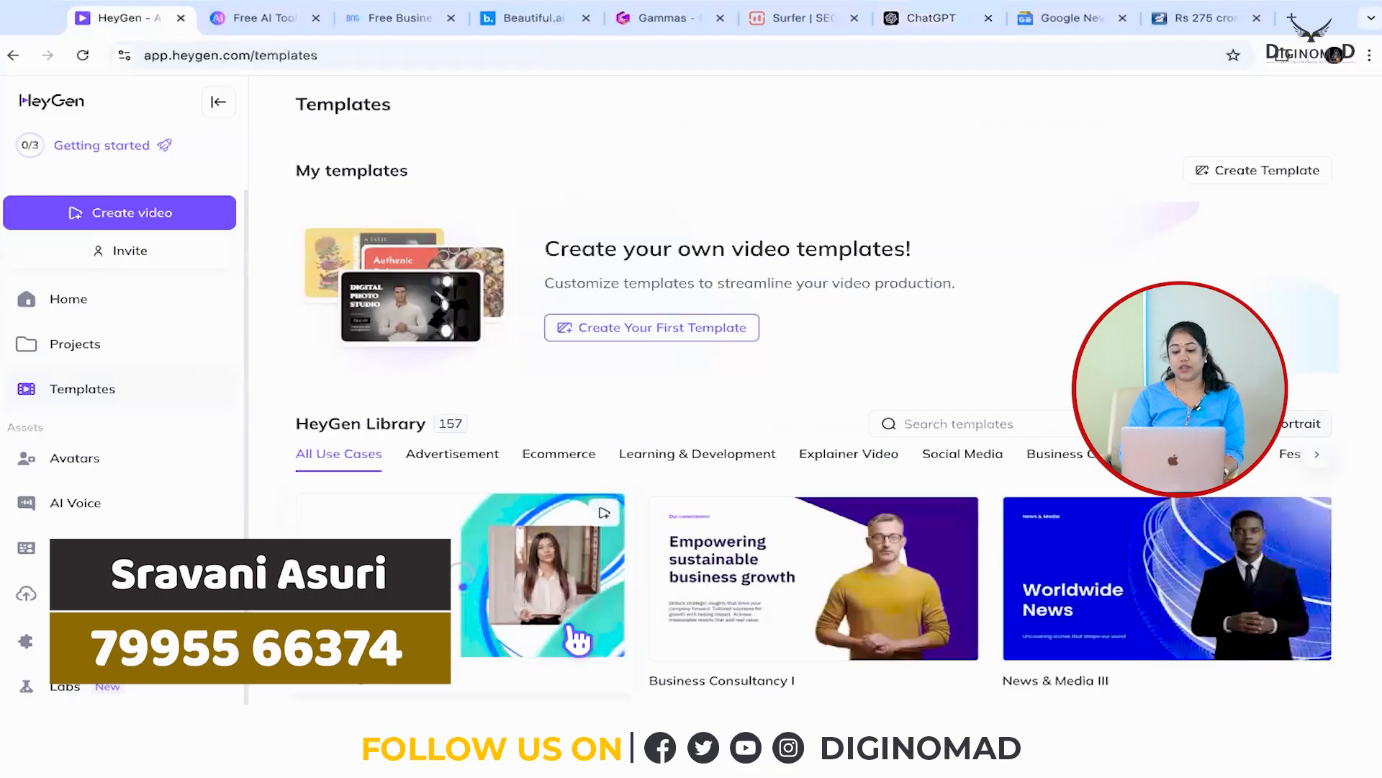
{"action": "scroll", "coordinate": [573, 634], "scroll_direction": "down", "scroll_amount": 2}
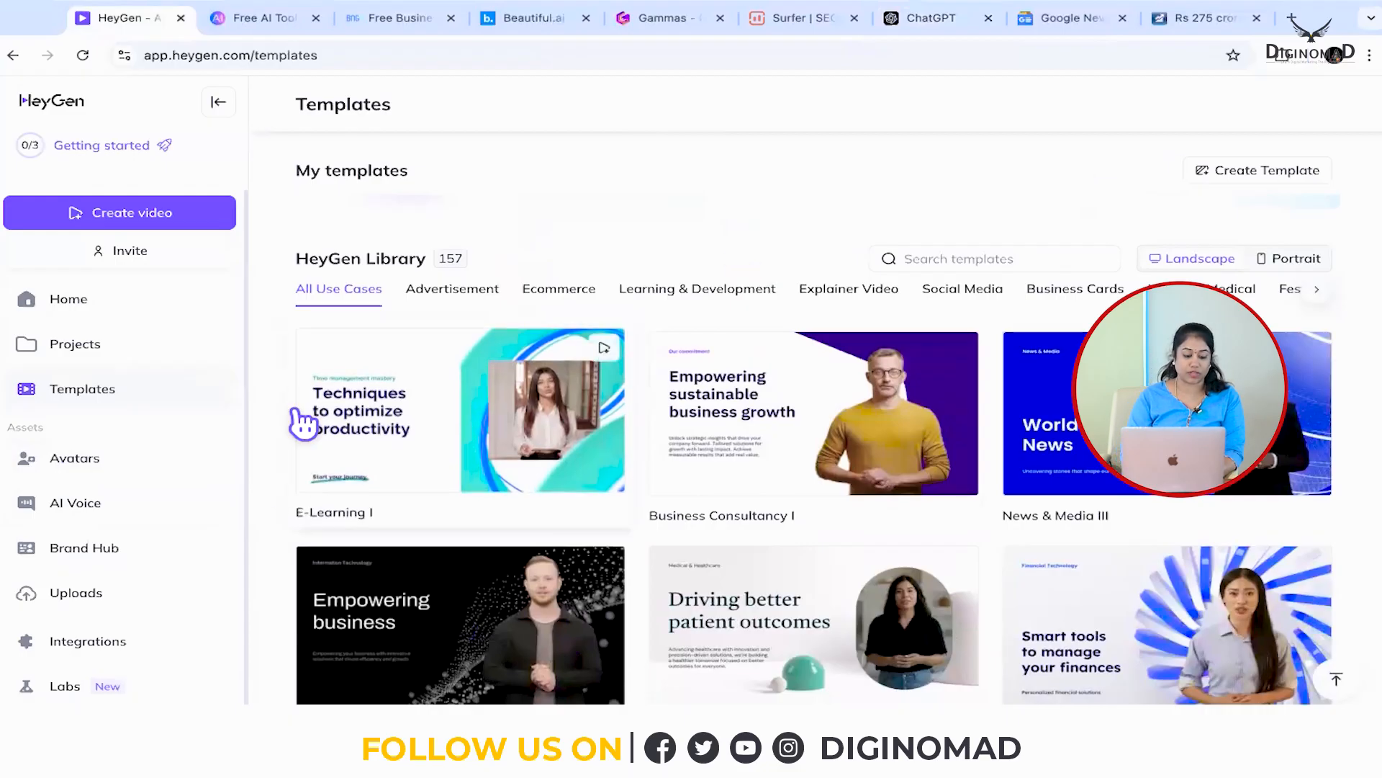
{"action": "scroll", "coordinate": [139, 468], "scroll_direction": "up", "scroll_amount": 1}
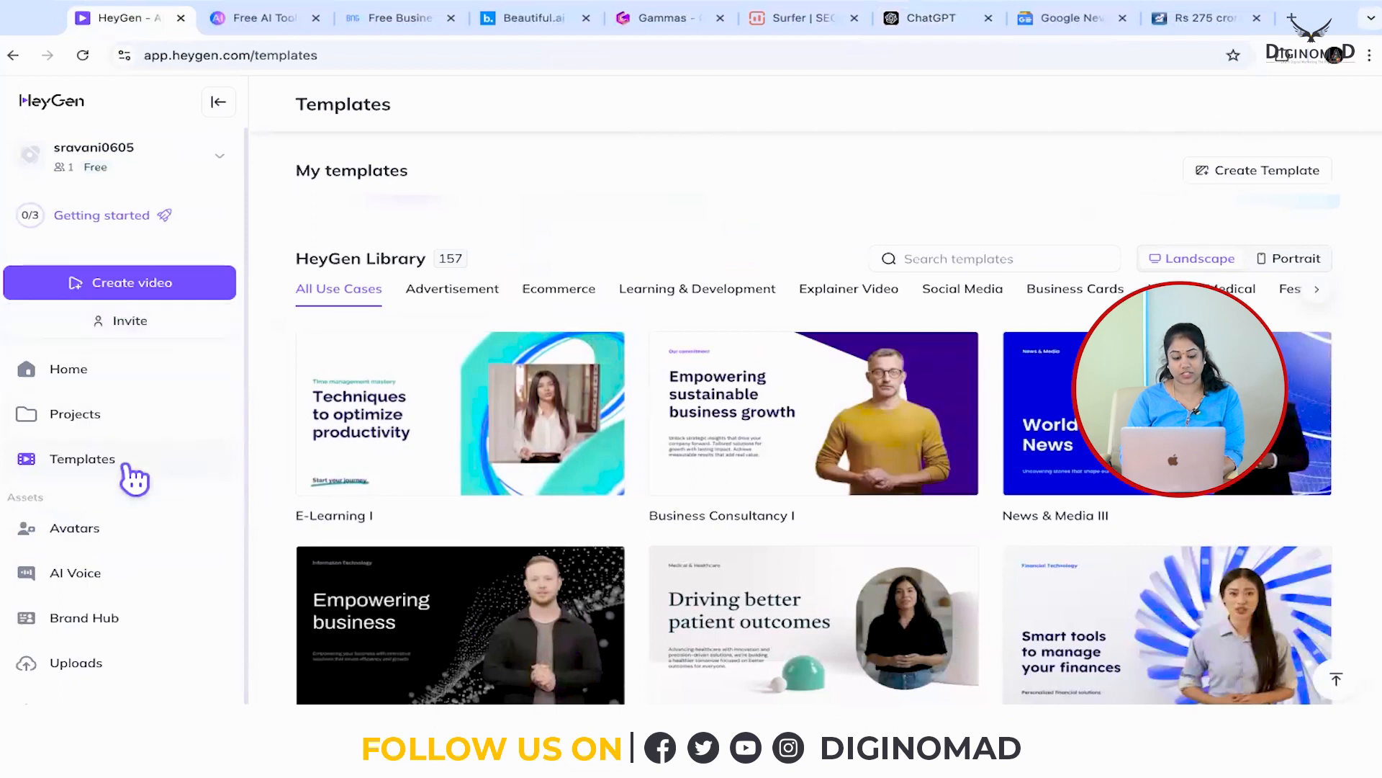
{"action": "left_click", "coordinate": [956, 258]}
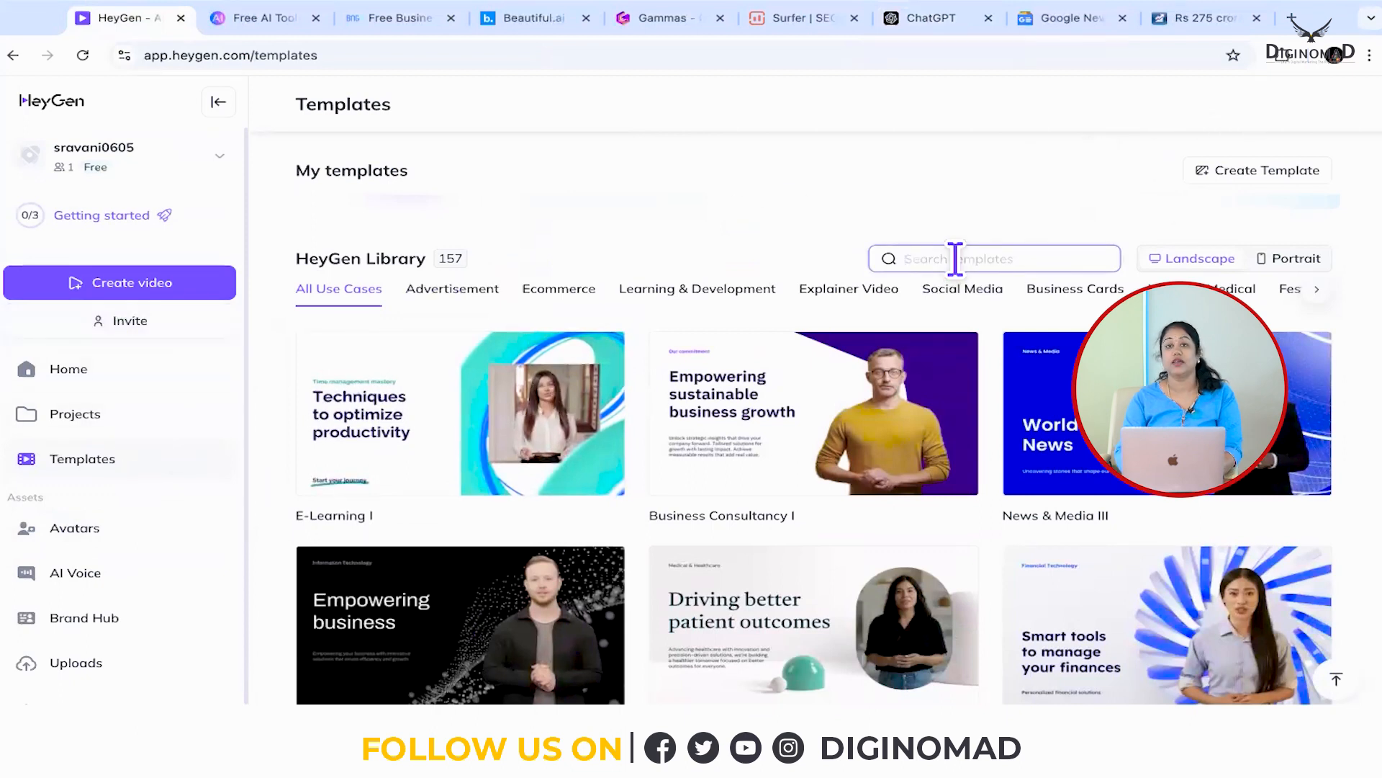
{"action": "type", "text": "news"}
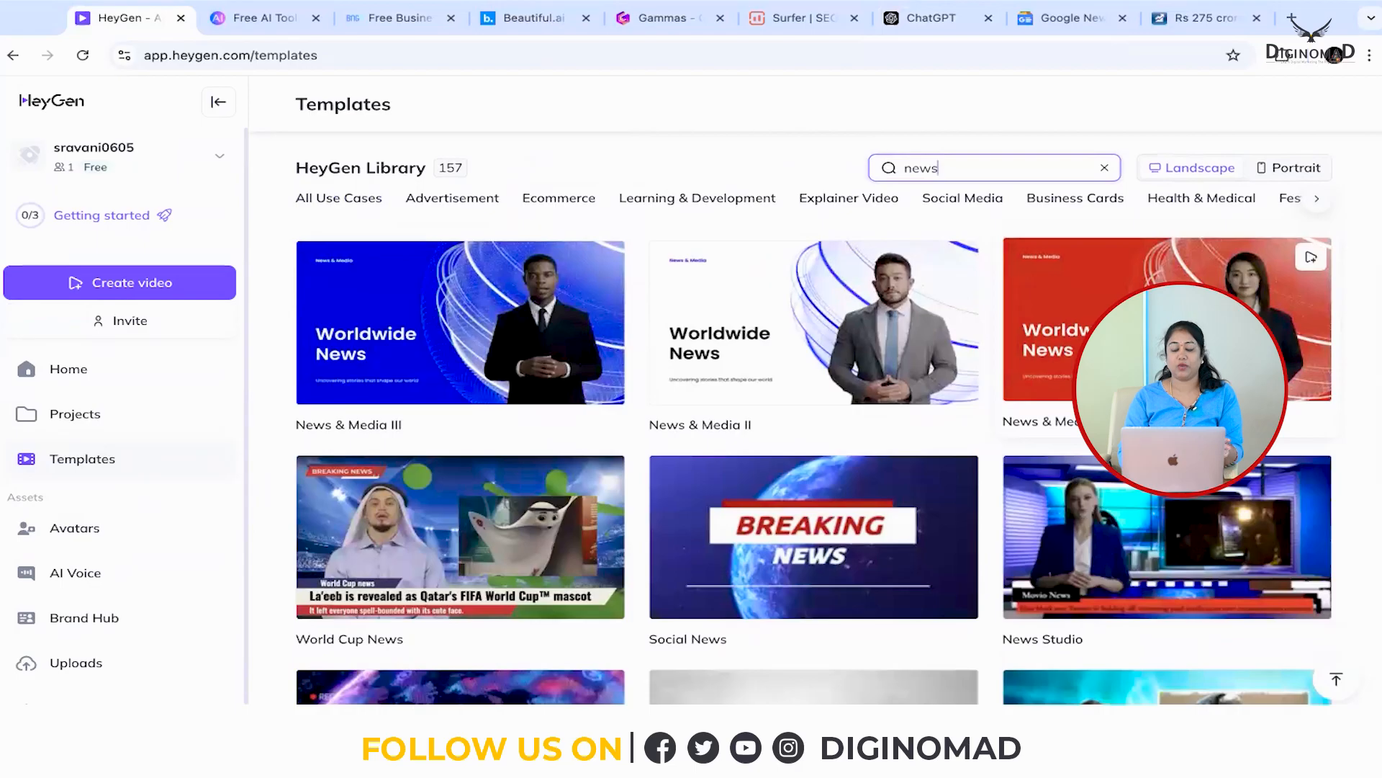
{"action": "scroll", "coordinate": [1045, 524], "scroll_direction": "down", "scroll_amount": 8}
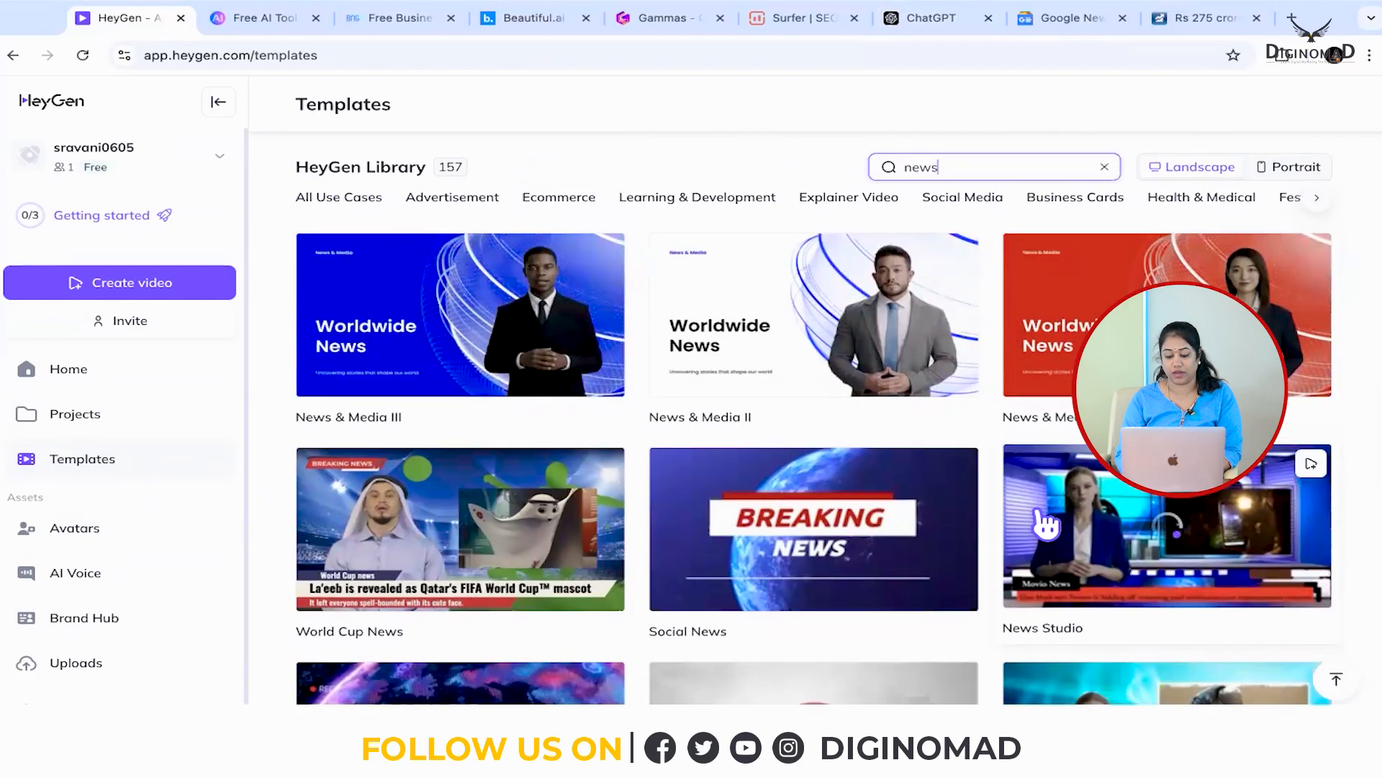
{"action": "scroll", "coordinate": [1045, 524], "scroll_direction": "up", "scroll_amount": 6}
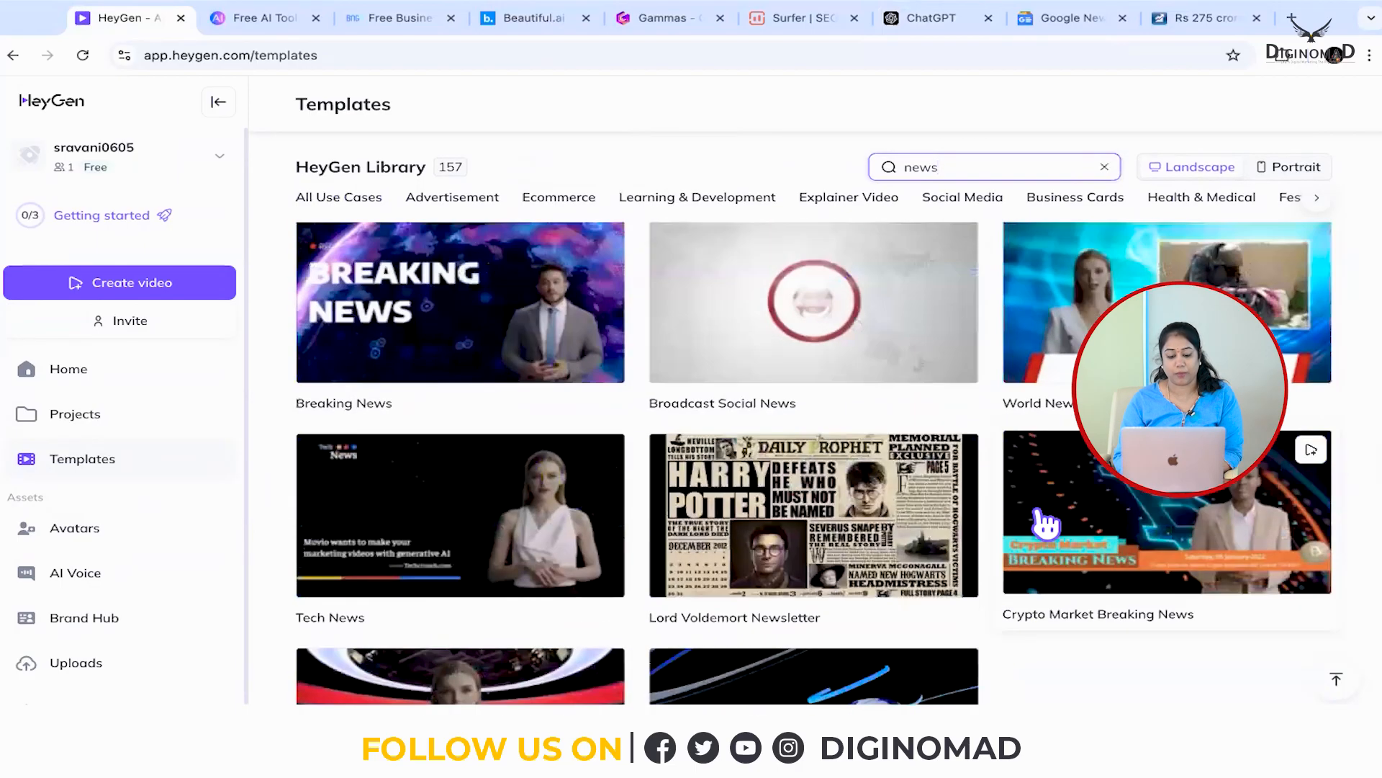
{"action": "scroll", "coordinate": [1046, 524], "scroll_direction": "up", "scroll_amount": 3}
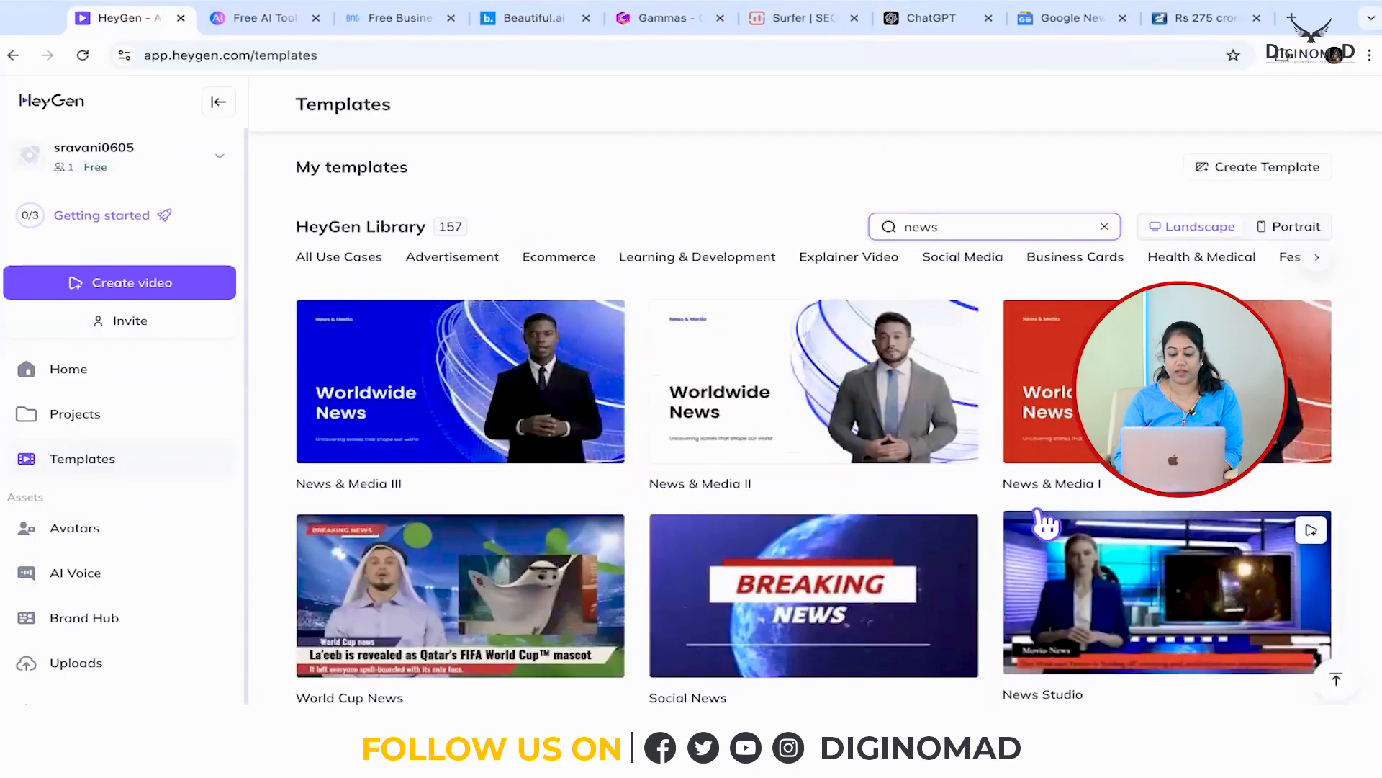
Preview the News & Media II template's video and open the template in AI Studio.
{"action": "left_click", "coordinate": [820, 396]}
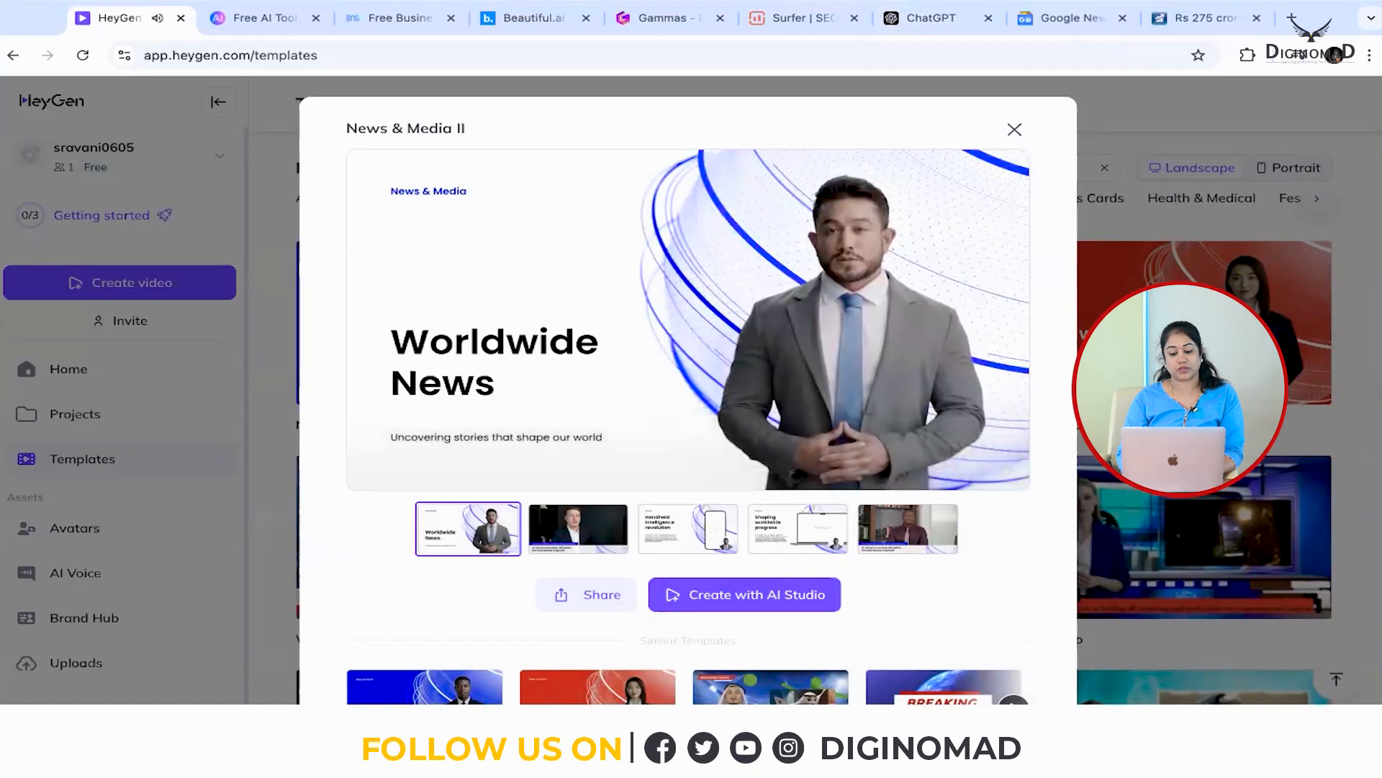
{"action": "left_click", "coordinate": [773, 266]}
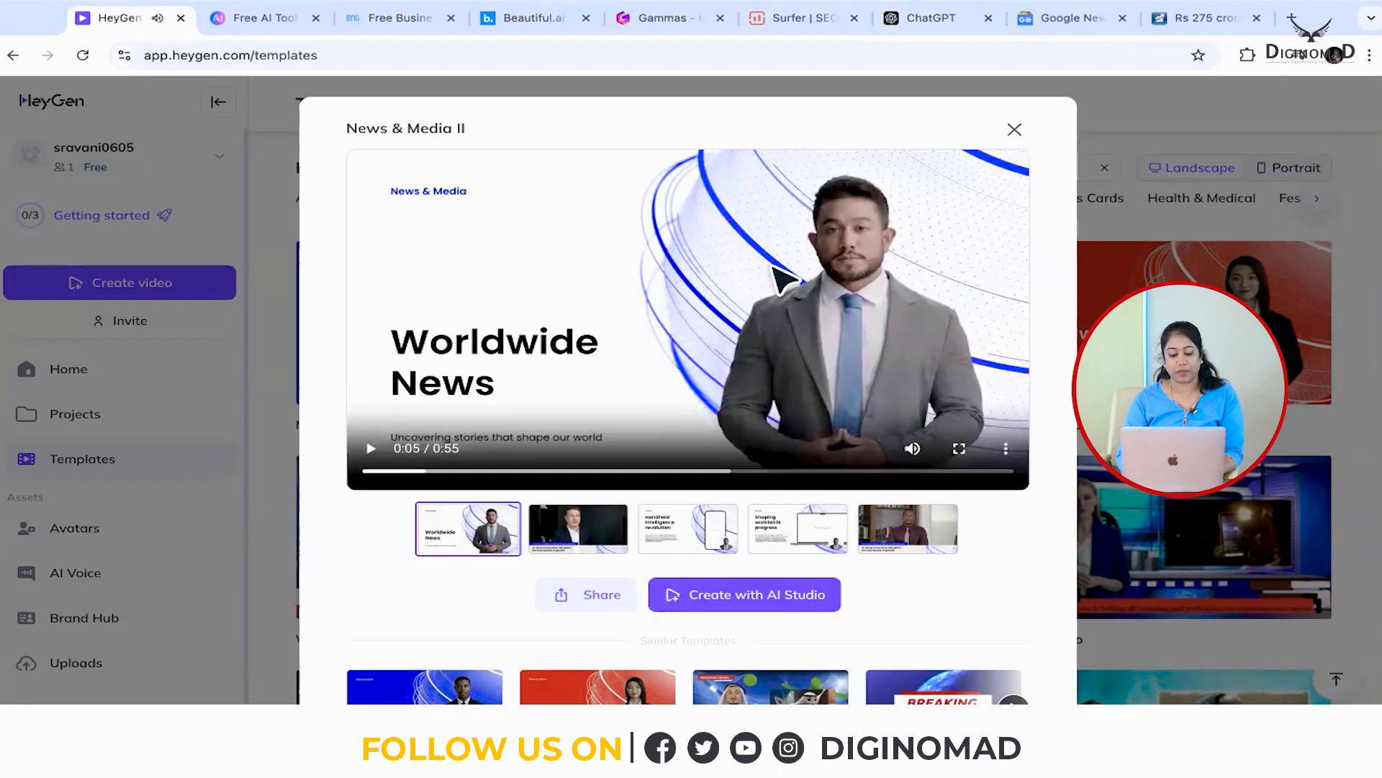
{"action": "left_click", "coordinate": [795, 611]}
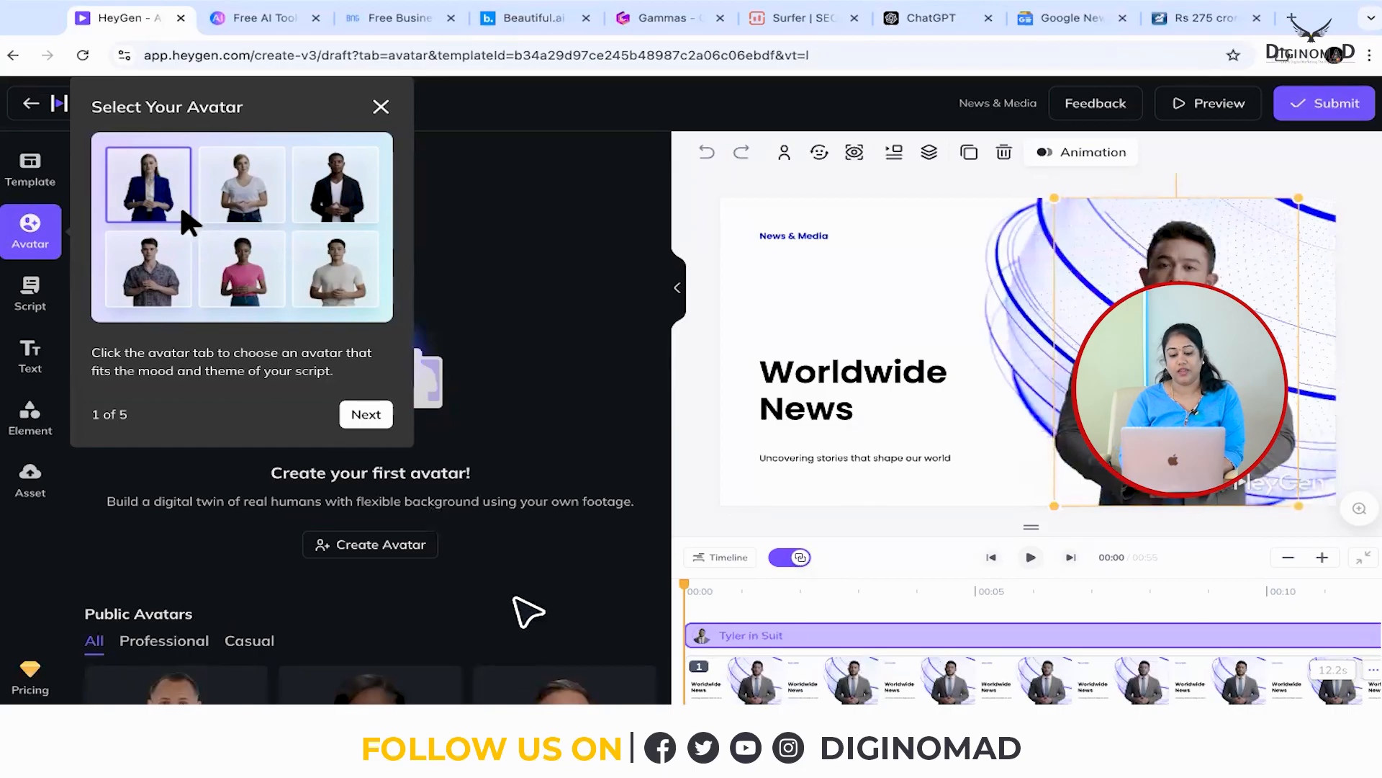
Try the Candace in Pink Blazer front and right looks as the scene's presenter, and dismiss the premium avatars offer.
{"action": "left_click", "coordinate": [376, 593]}
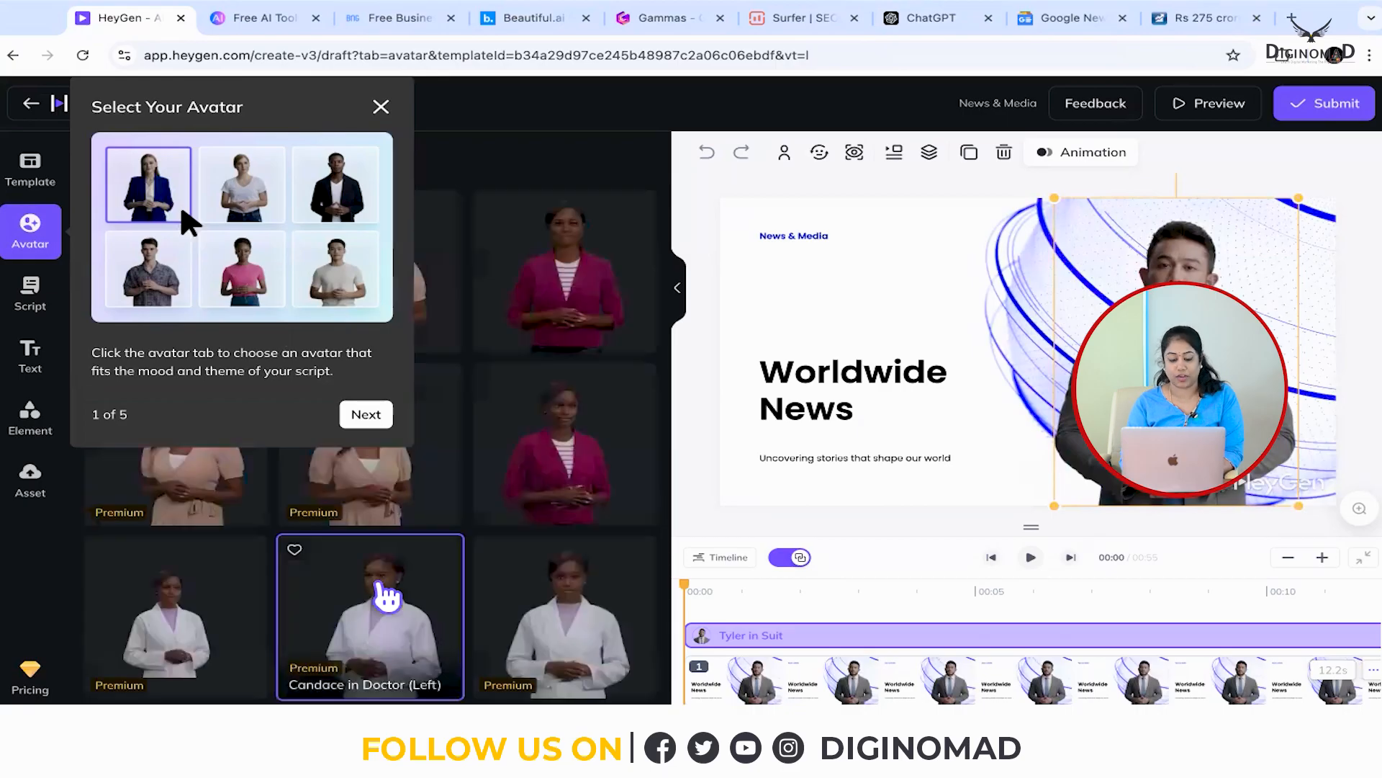
{"action": "scroll", "coordinate": [507, 474], "scroll_direction": "down", "scroll_amount": 2}
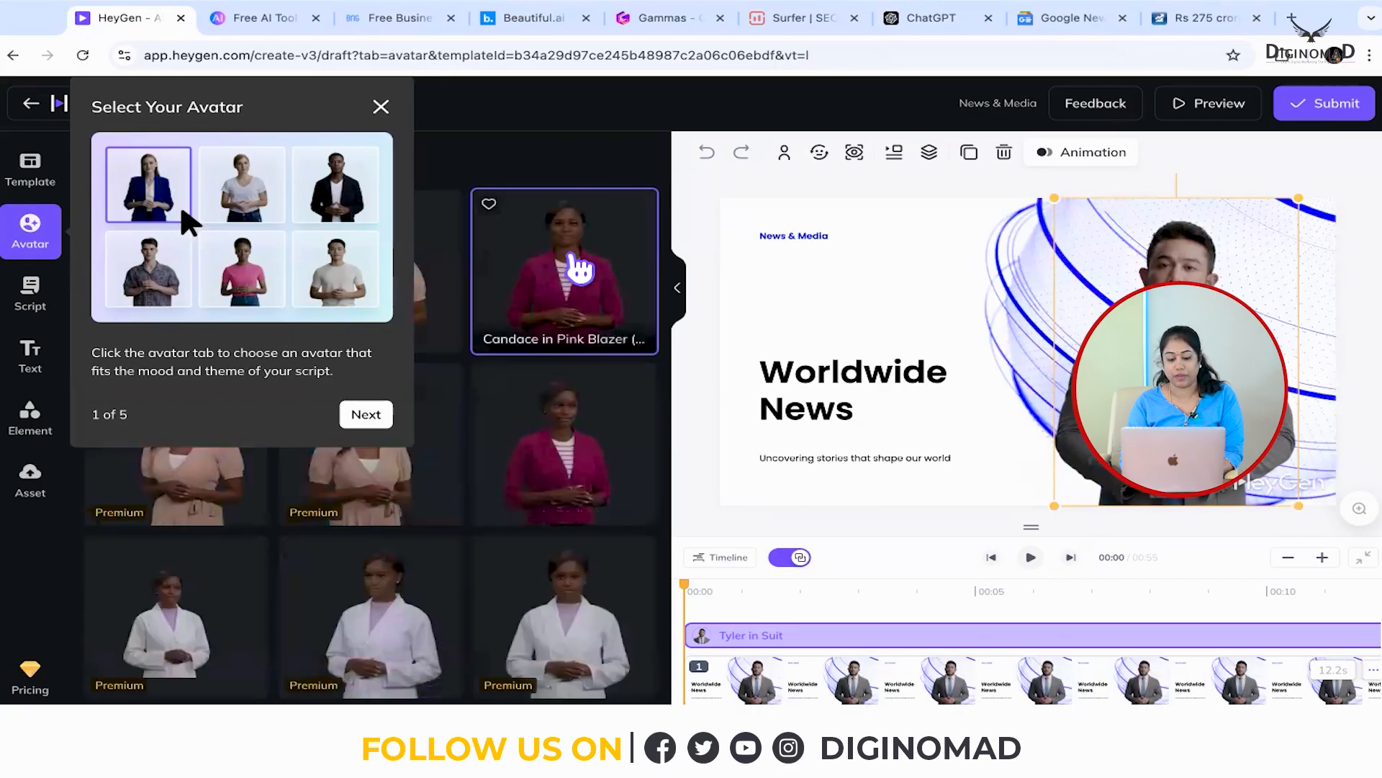
{"action": "left_click", "coordinate": [572, 270]}
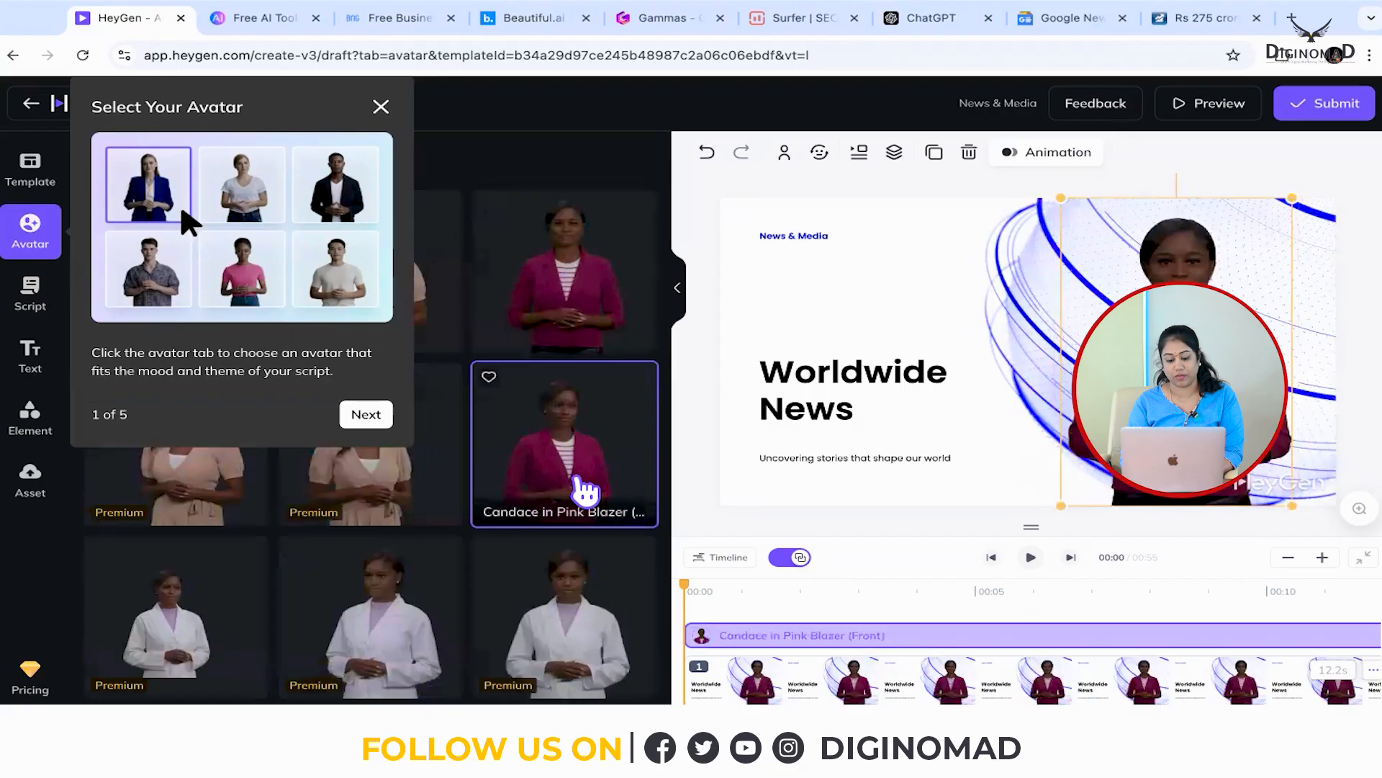
{"action": "left_click", "coordinate": [580, 488]}
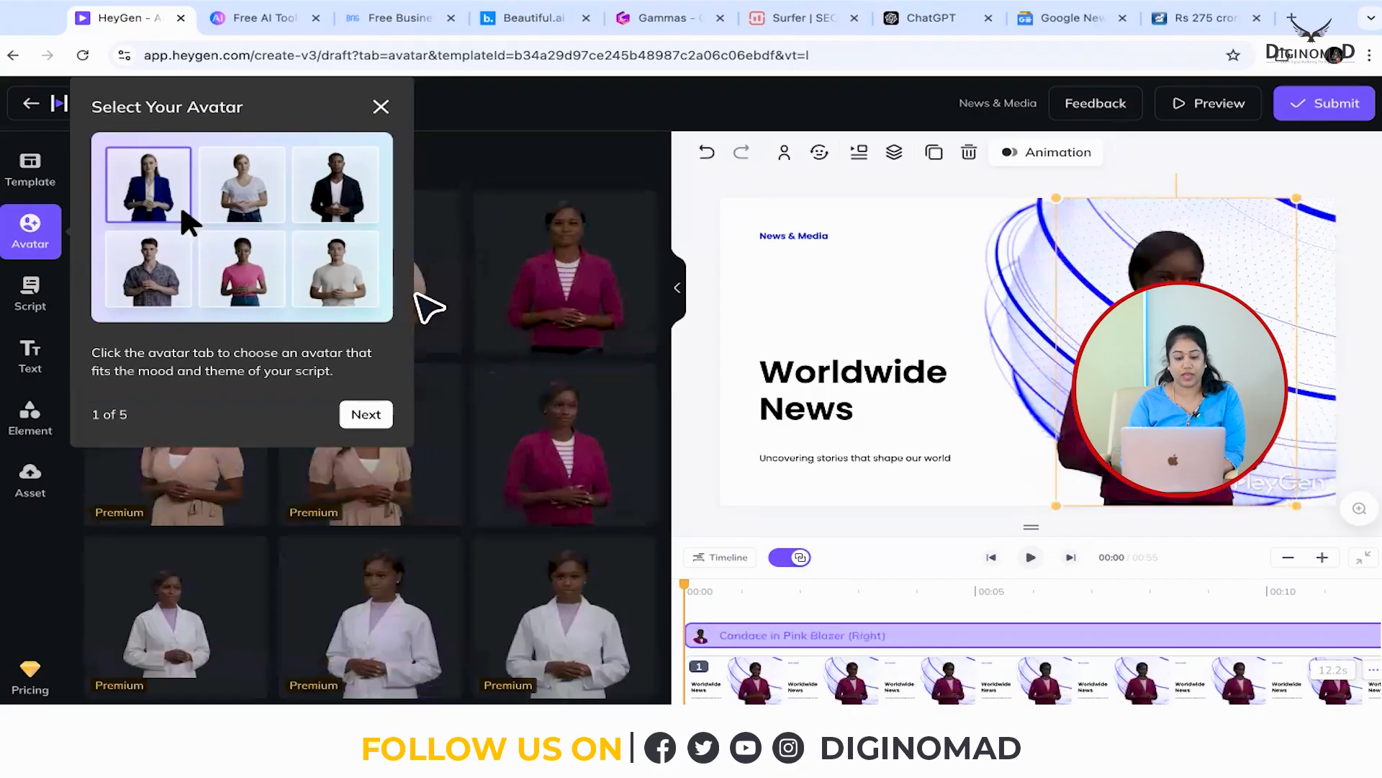
{"action": "left_click", "coordinate": [433, 301]}
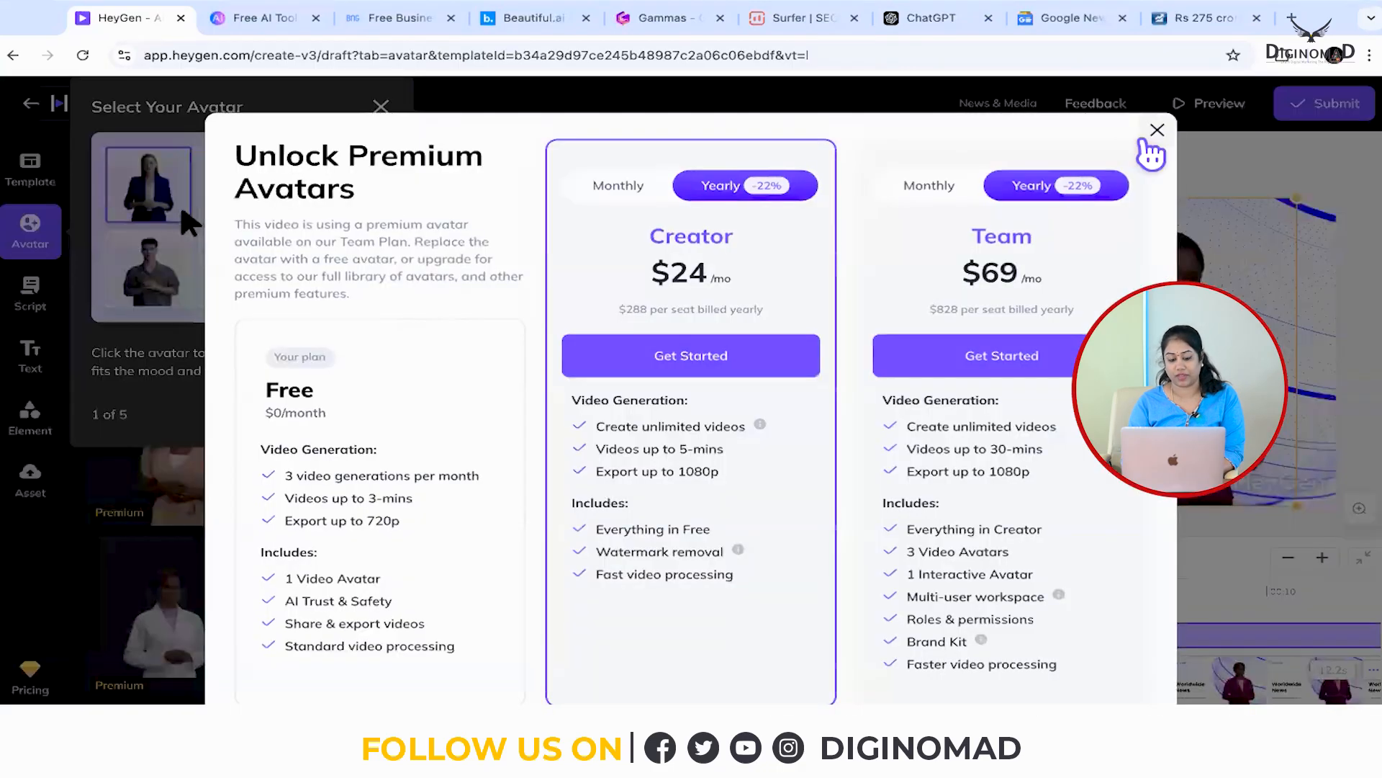
{"action": "left_click", "coordinate": [1157, 130]}
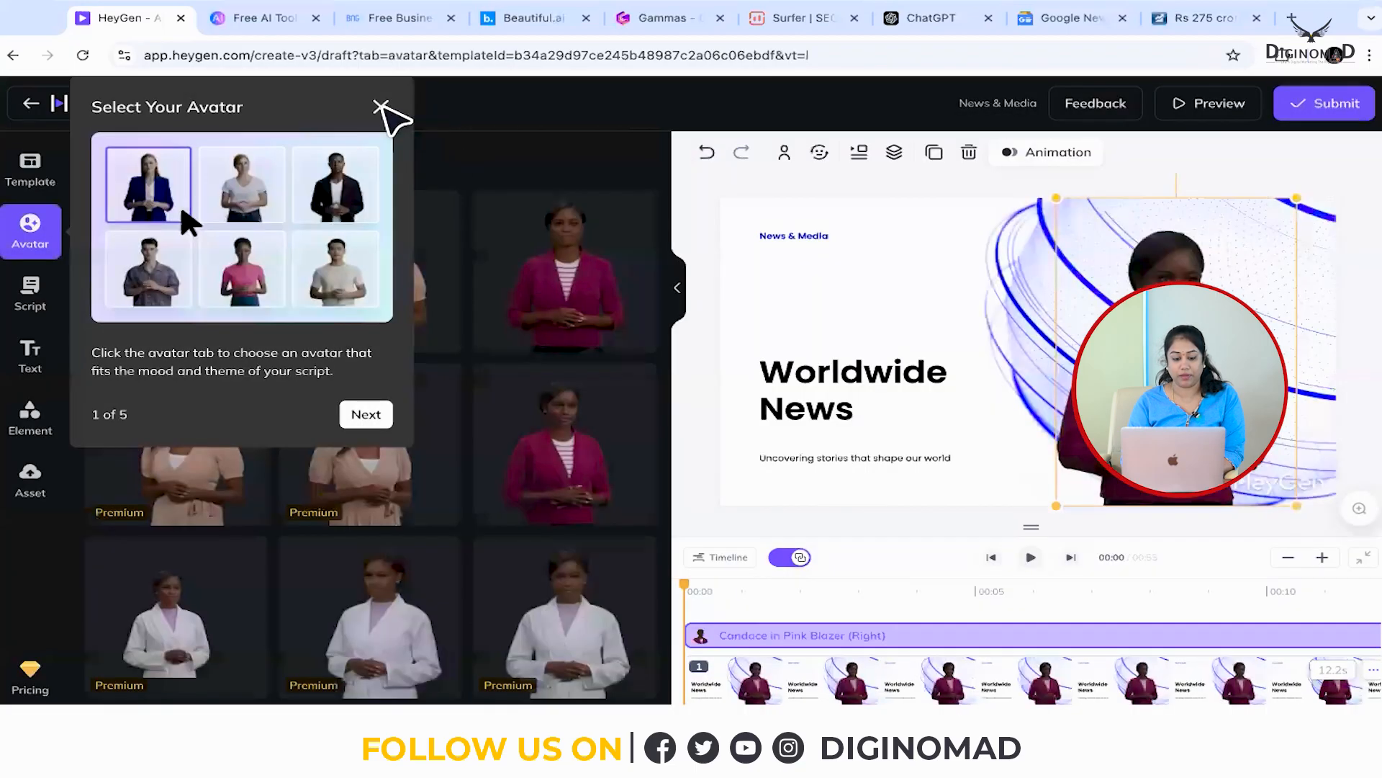
Close the avatar guide, return to the public avatars and set the scene's presenter to Chad in Blue Shirt (Front).
{"action": "left_click", "coordinate": [380, 108]}
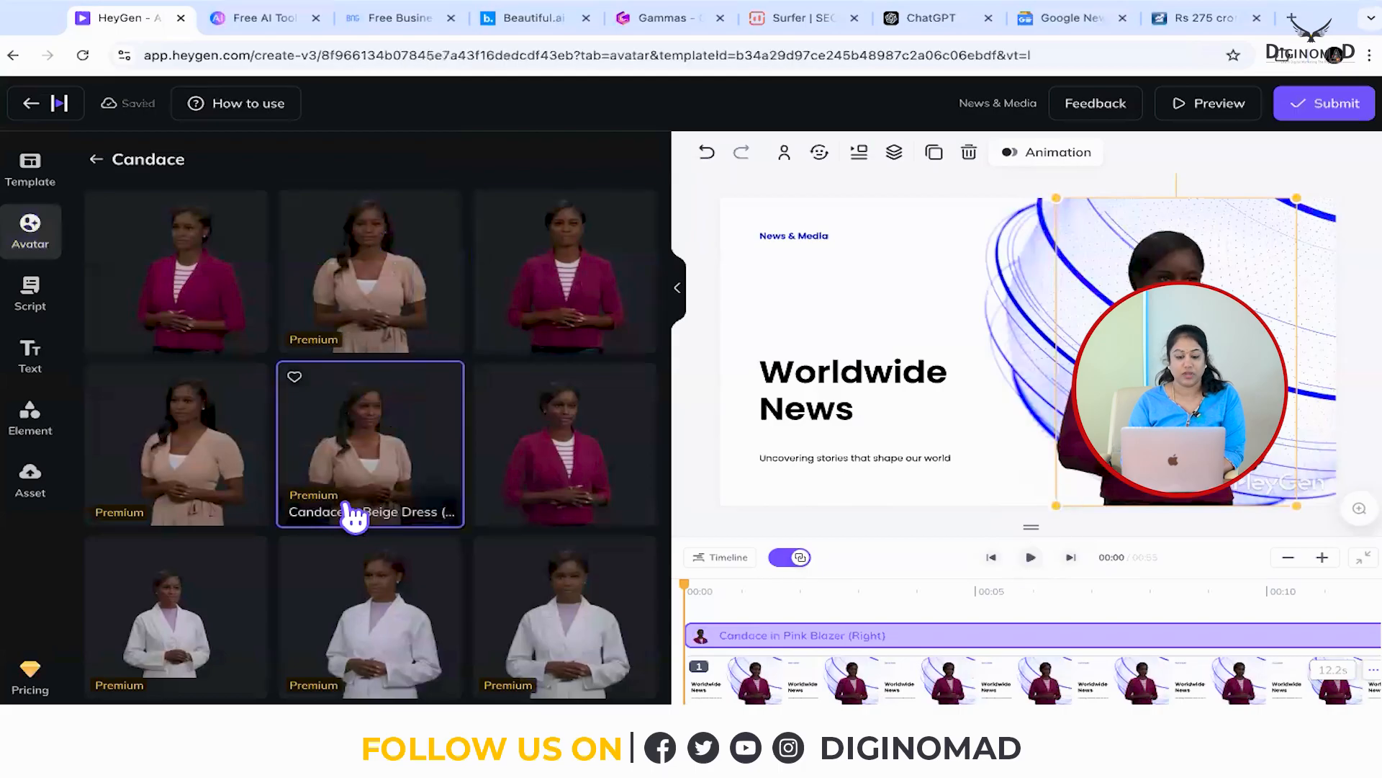
{"action": "scroll", "coordinate": [353, 515], "scroll_direction": "down", "scroll_amount": 2}
{"action": "scroll", "coordinate": [353, 515], "scroll_direction": "up", "scroll_amount": 3}
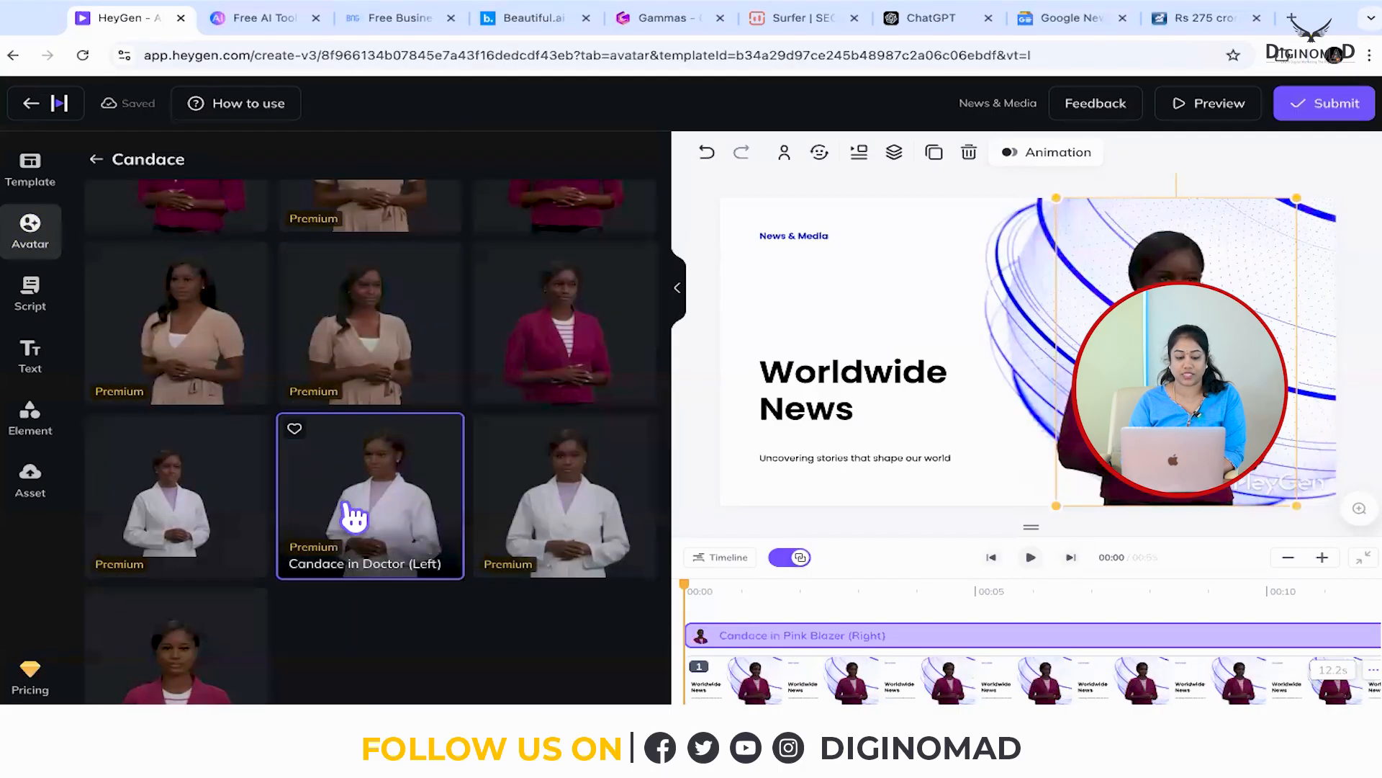
{"action": "left_click", "coordinate": [98, 160]}
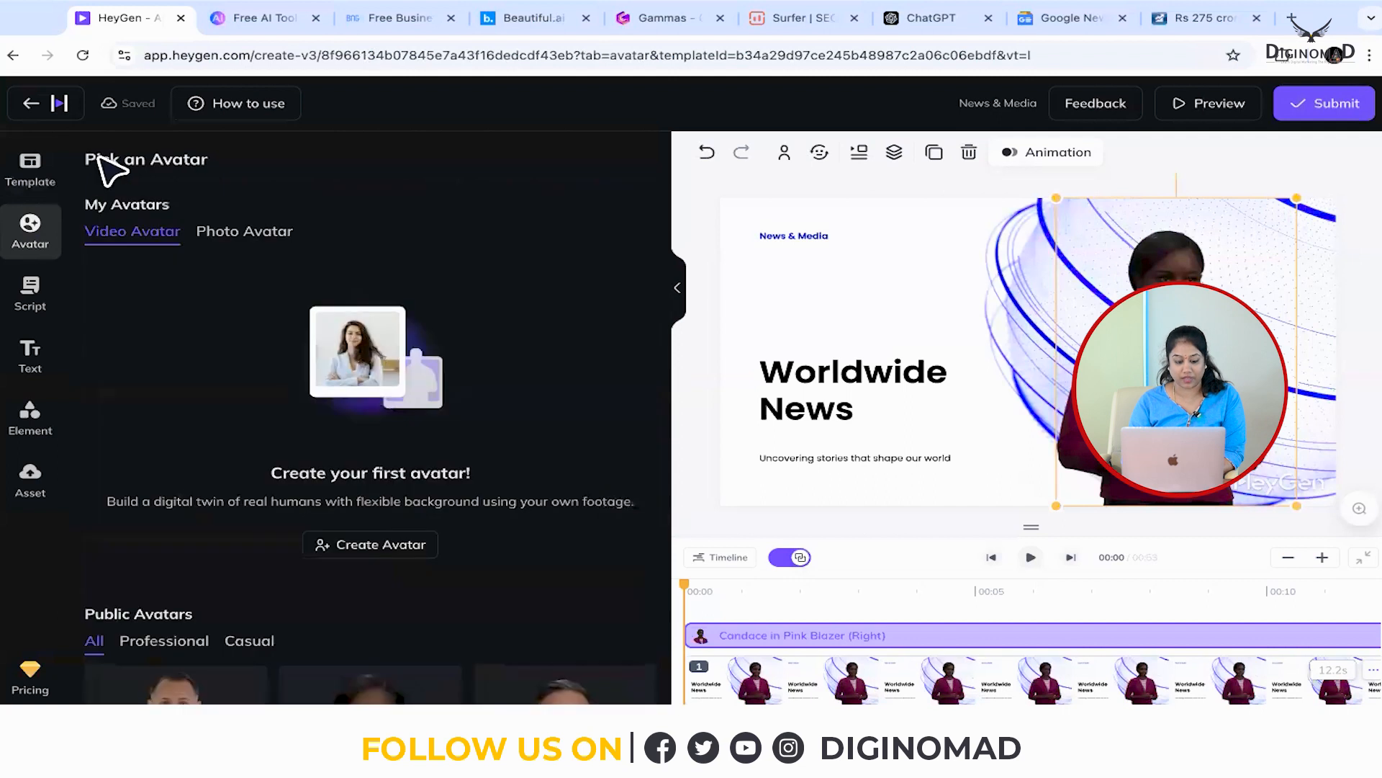
{"action": "scroll", "coordinate": [448, 648], "scroll_direction": "down", "scroll_amount": 3}
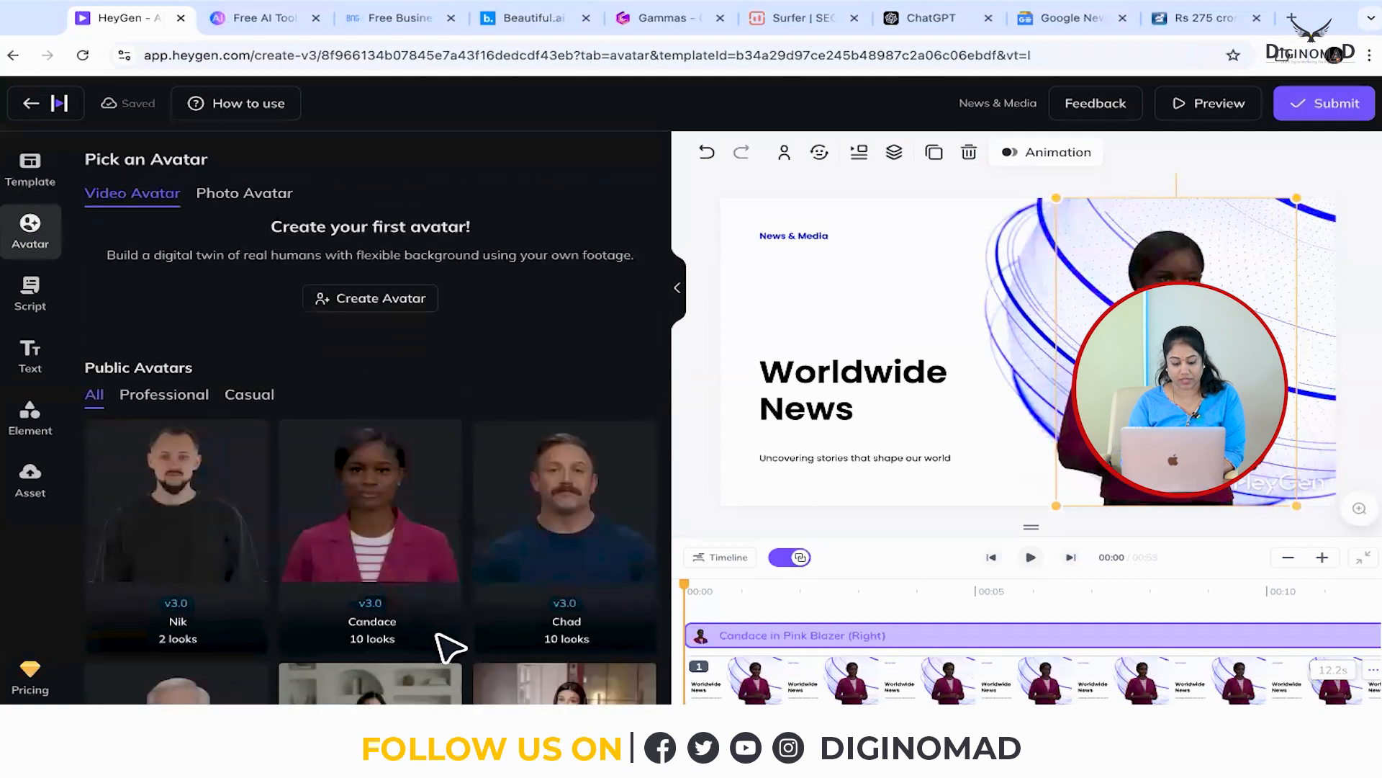
{"action": "left_click", "coordinate": [596, 531]}
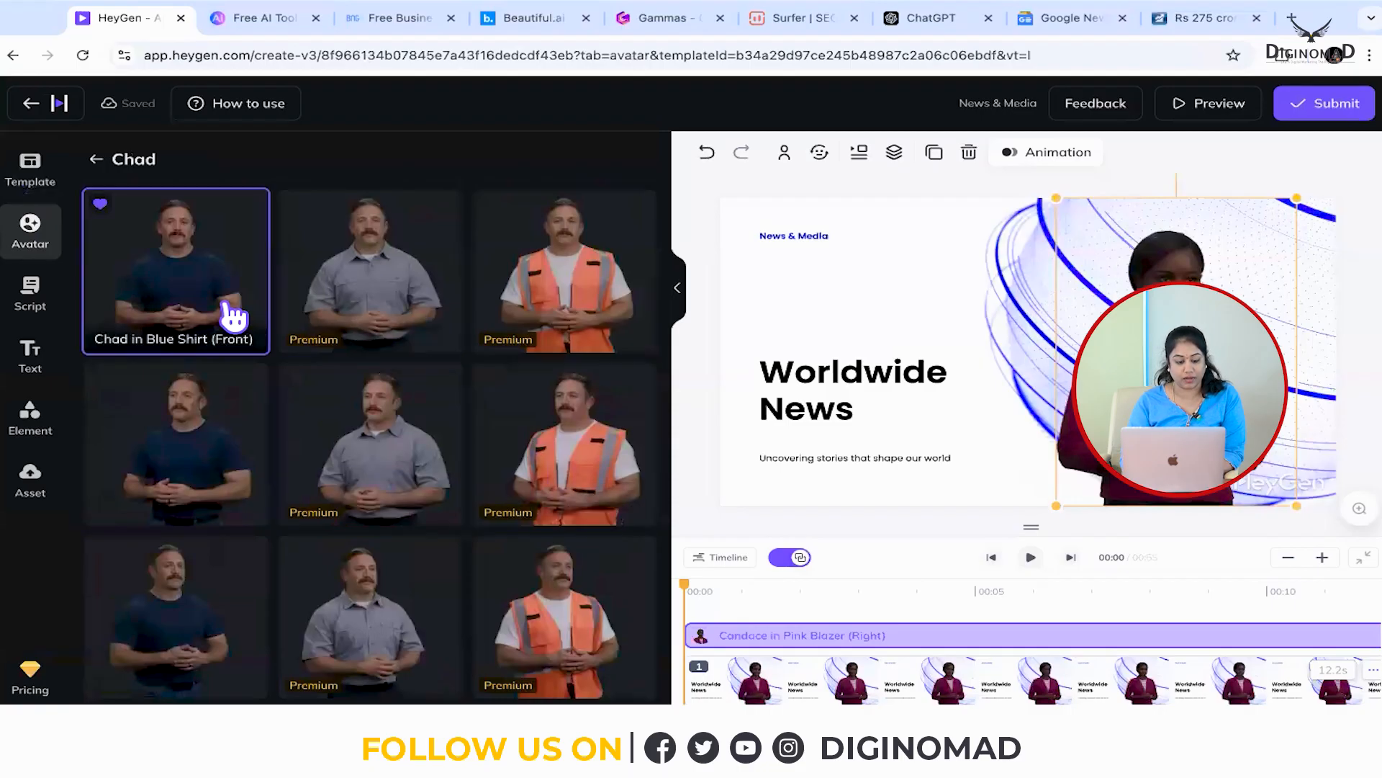
{"action": "left_click", "coordinate": [187, 273]}
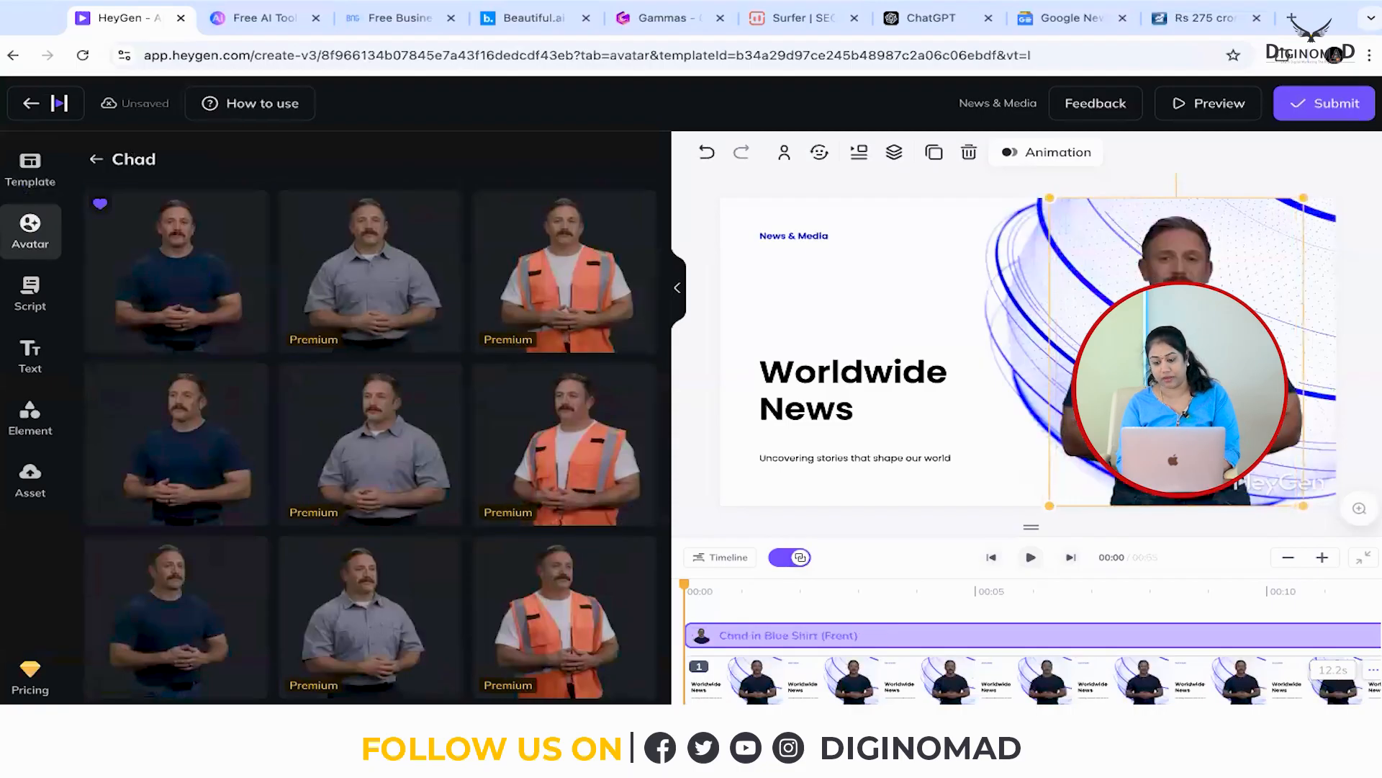
Replace the "Worldwide News" headline on the first scene with "Curious news".
{"action": "left_click", "coordinate": [913, 413]}
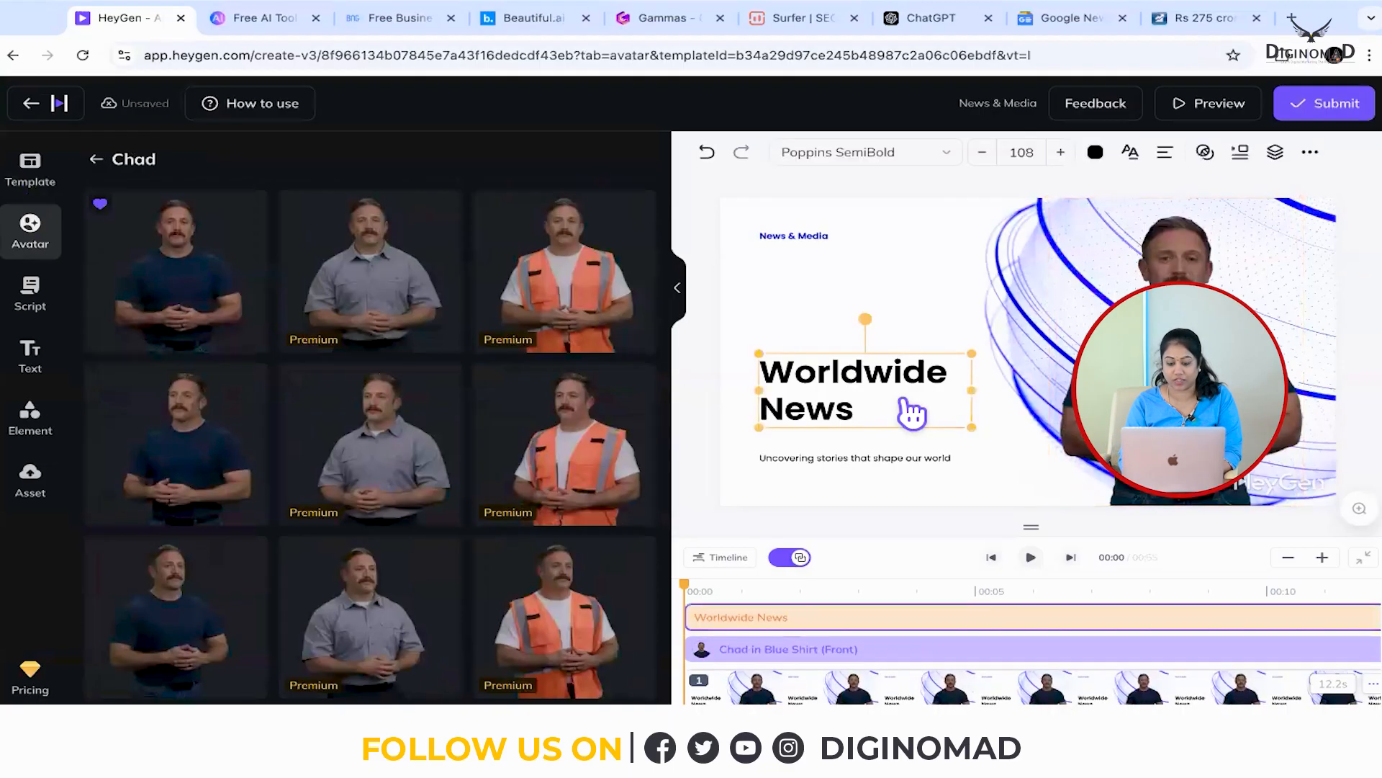
{"action": "left_click", "coordinate": [902, 398]}
{"action": "double_click", "coordinate": [903, 398]}
{"action": "left_click", "coordinate": [903, 398]}
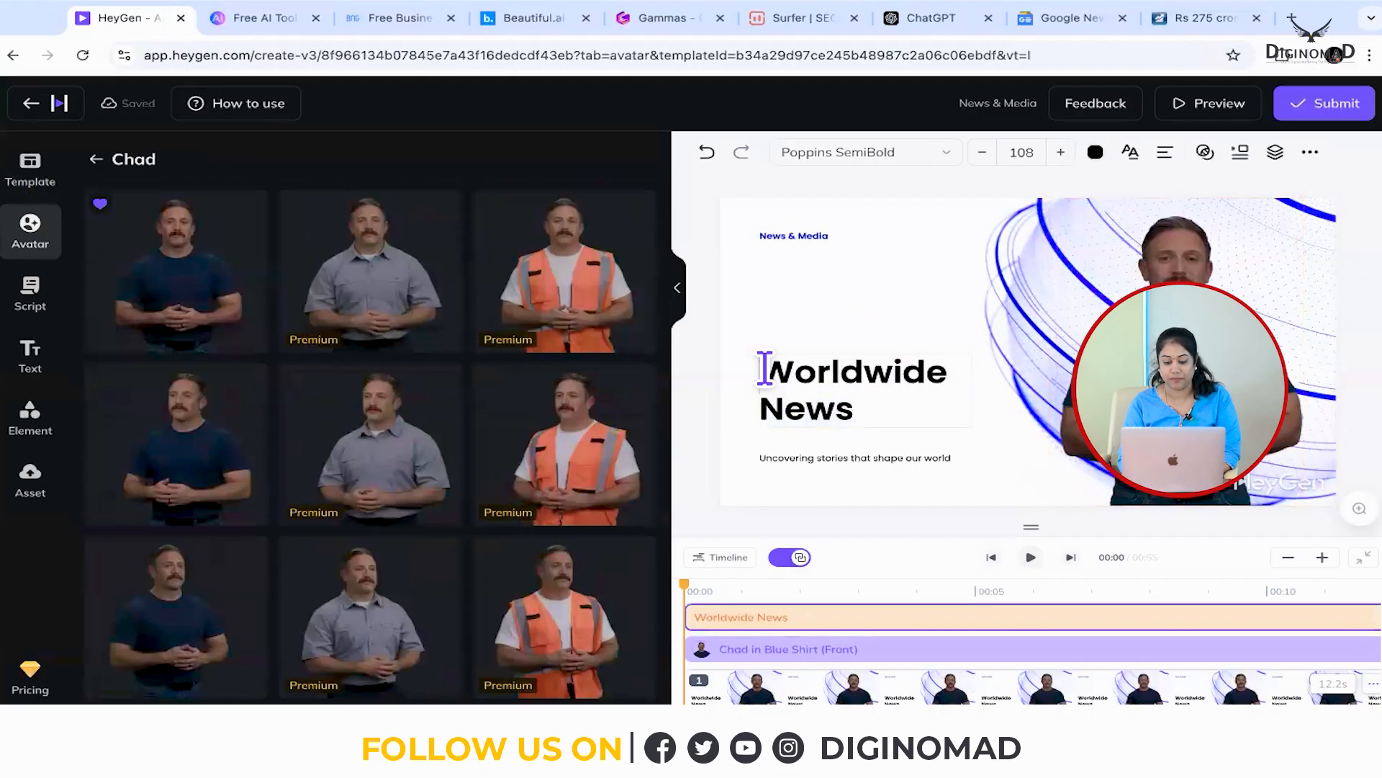
{"action": "left_click_drag", "start_coordinate": [762, 369], "coordinate": [862, 420]}
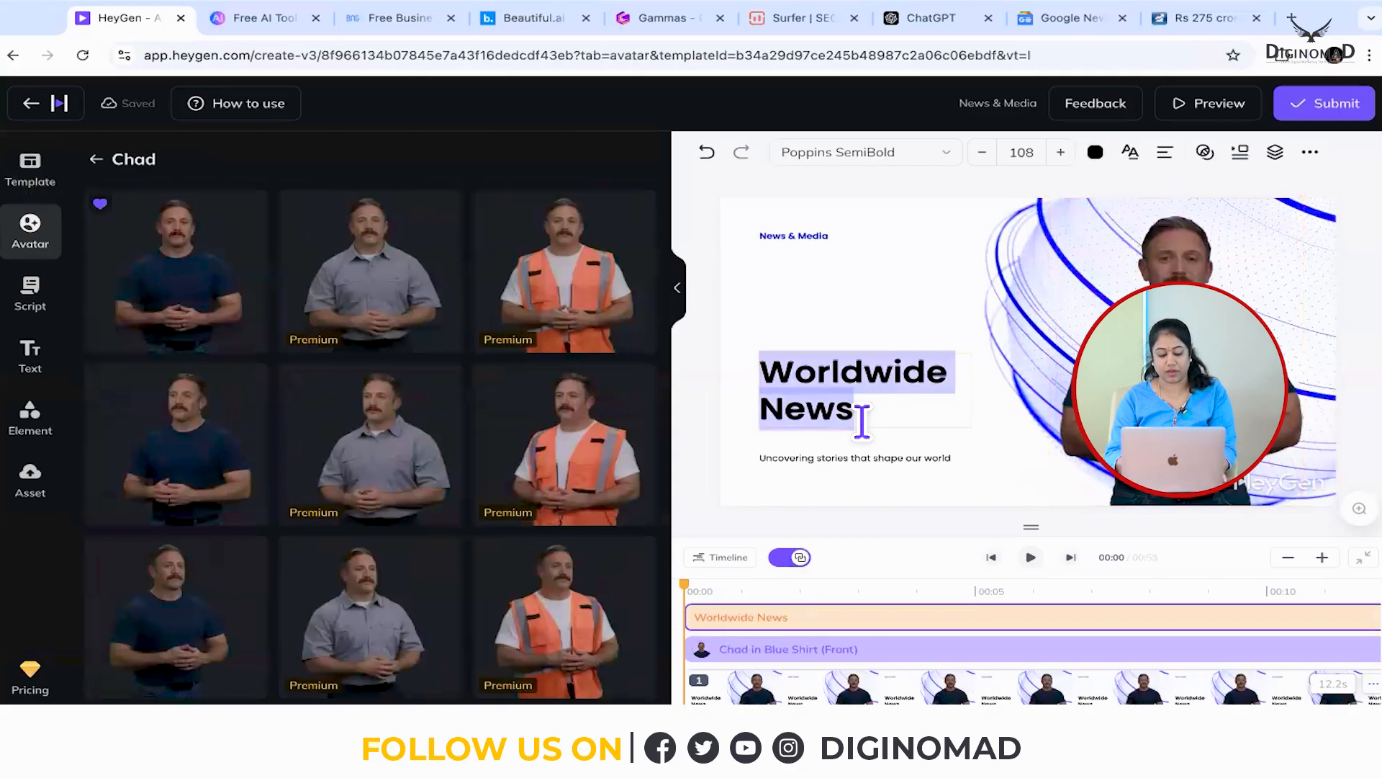
{"action": "type", "text": "Qui"}
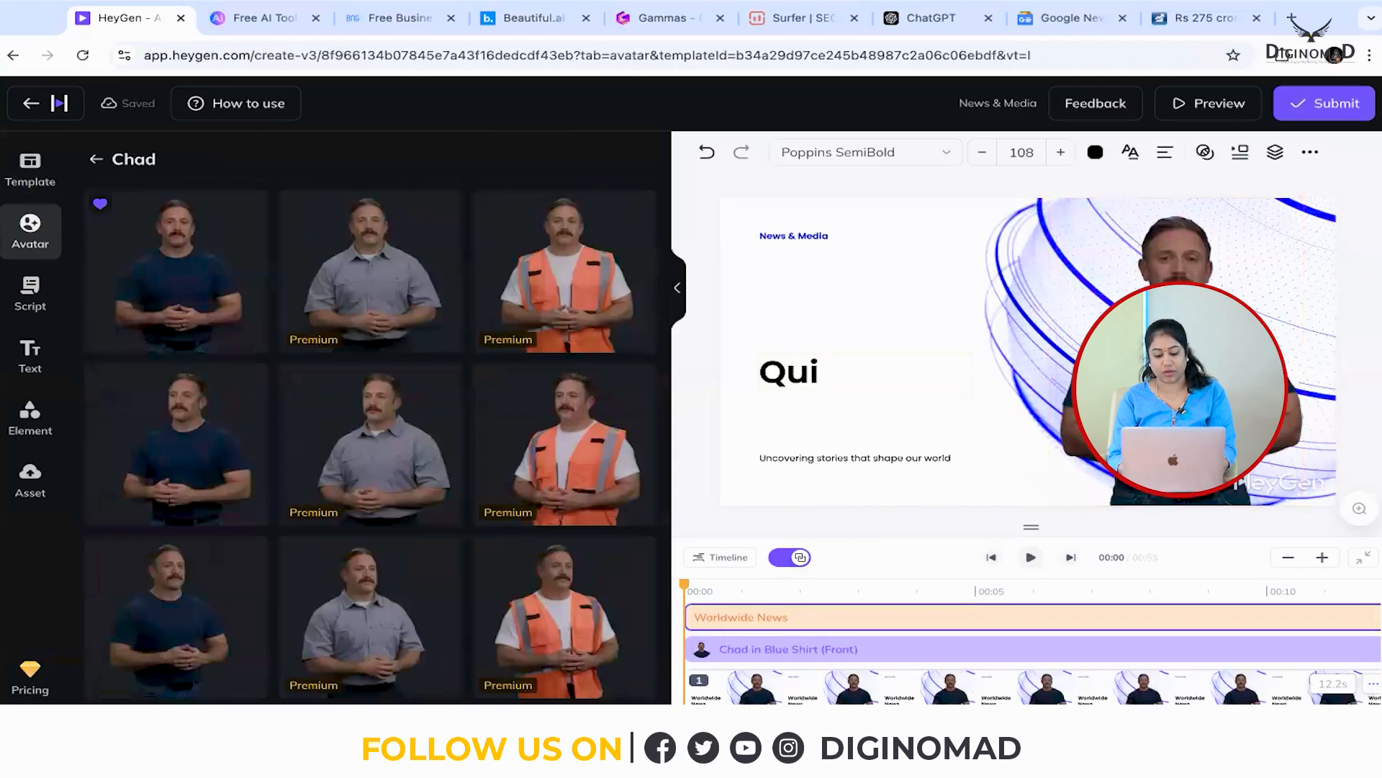
{"action": "key", "text": "BackSpace"}
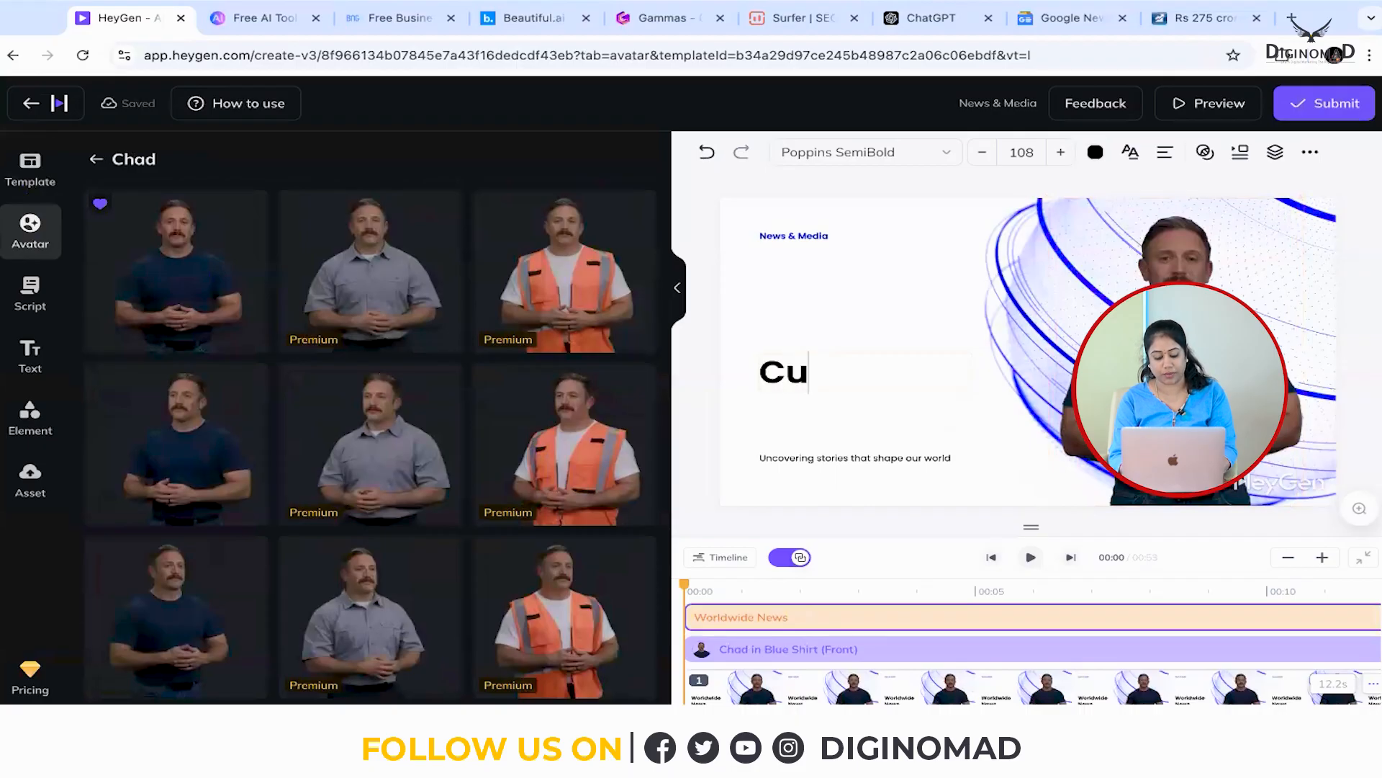
{"action": "type", "text": "Curious news"}
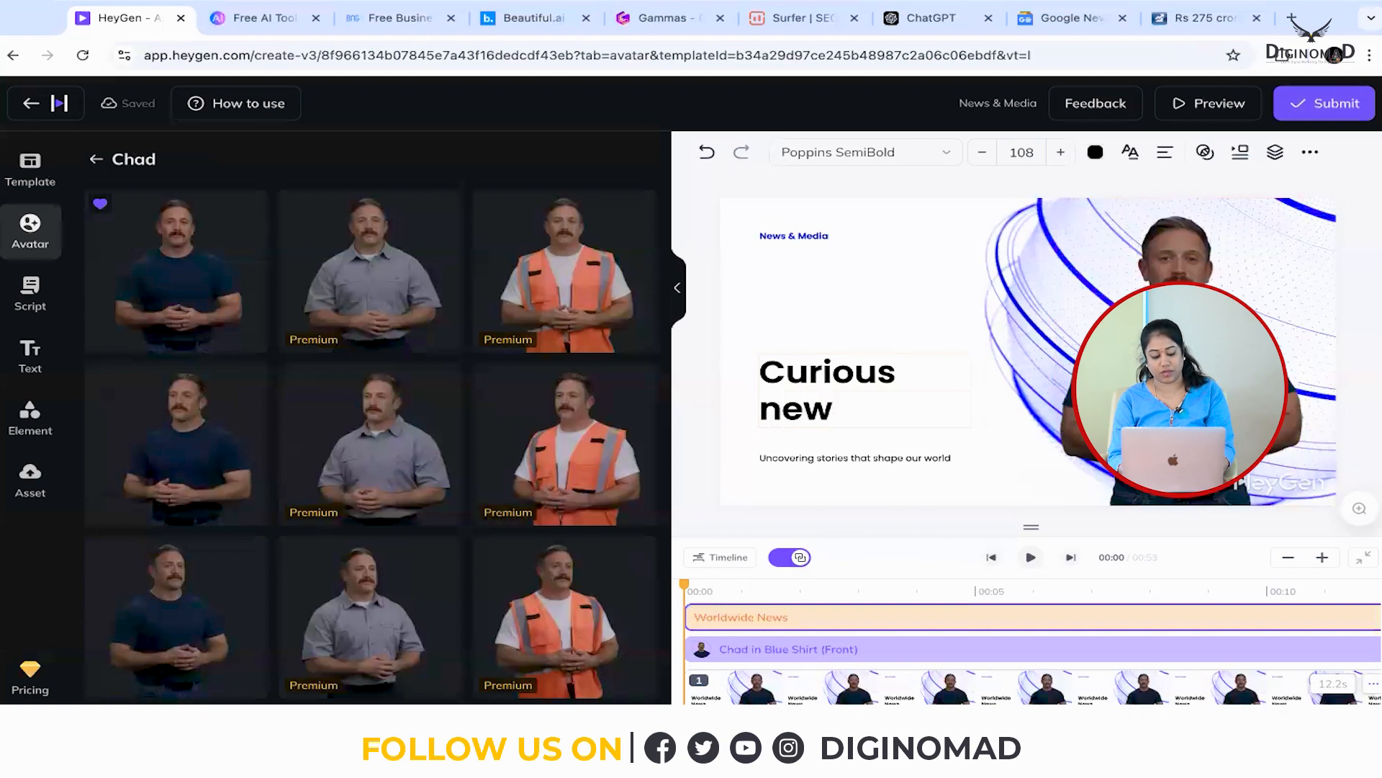
{"action": "left_click", "coordinate": [1265, 312]}
{"action": "left_click", "coordinate": [1328, 283]}
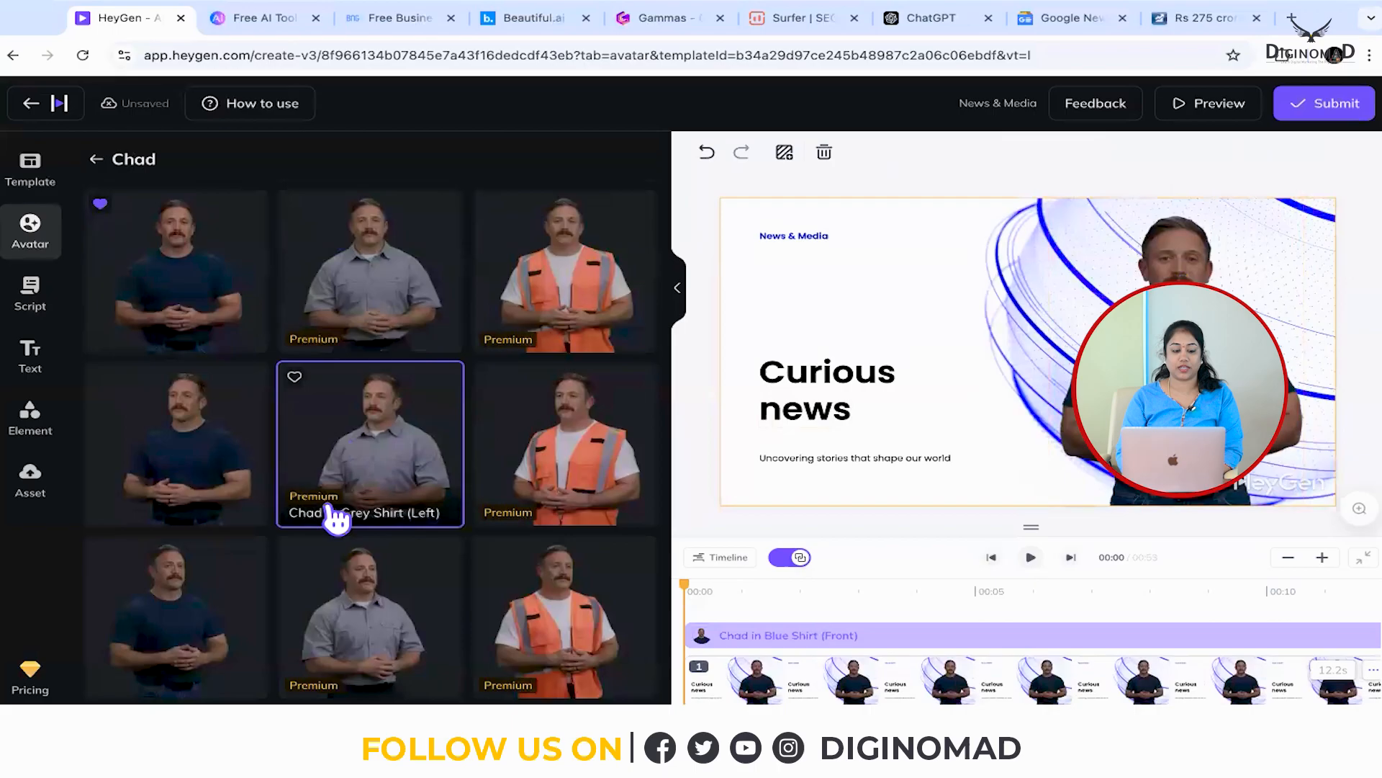
Replace the first scene's "Welcome to Worldwide News" script with the copied Swiggy IPO script.
{"action": "scroll", "coordinate": [331, 506], "scroll_direction": "down", "scroll_amount": 2}
{"action": "scroll", "coordinate": [335, 515], "scroll_direction": "up", "scroll_amount": 2}
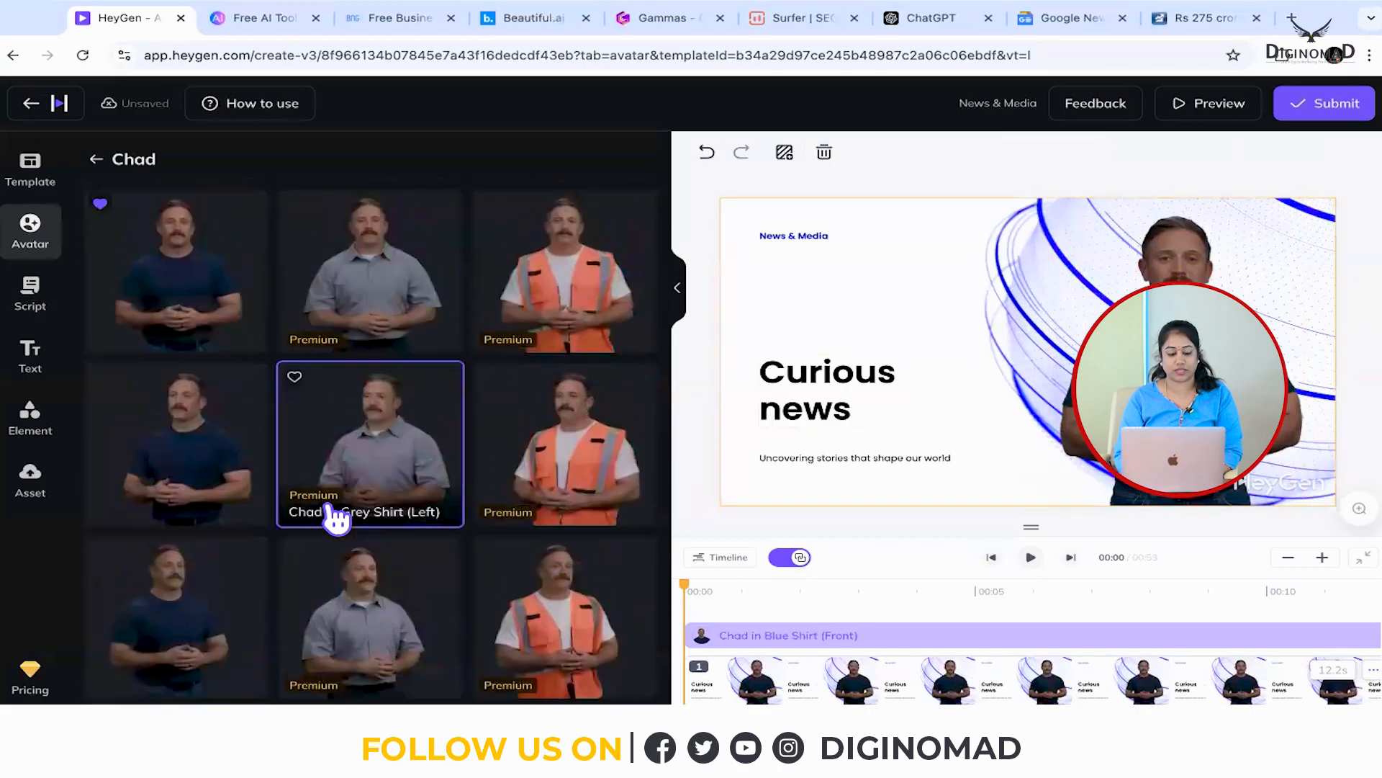
{"action": "left_click", "coordinate": [43, 286]}
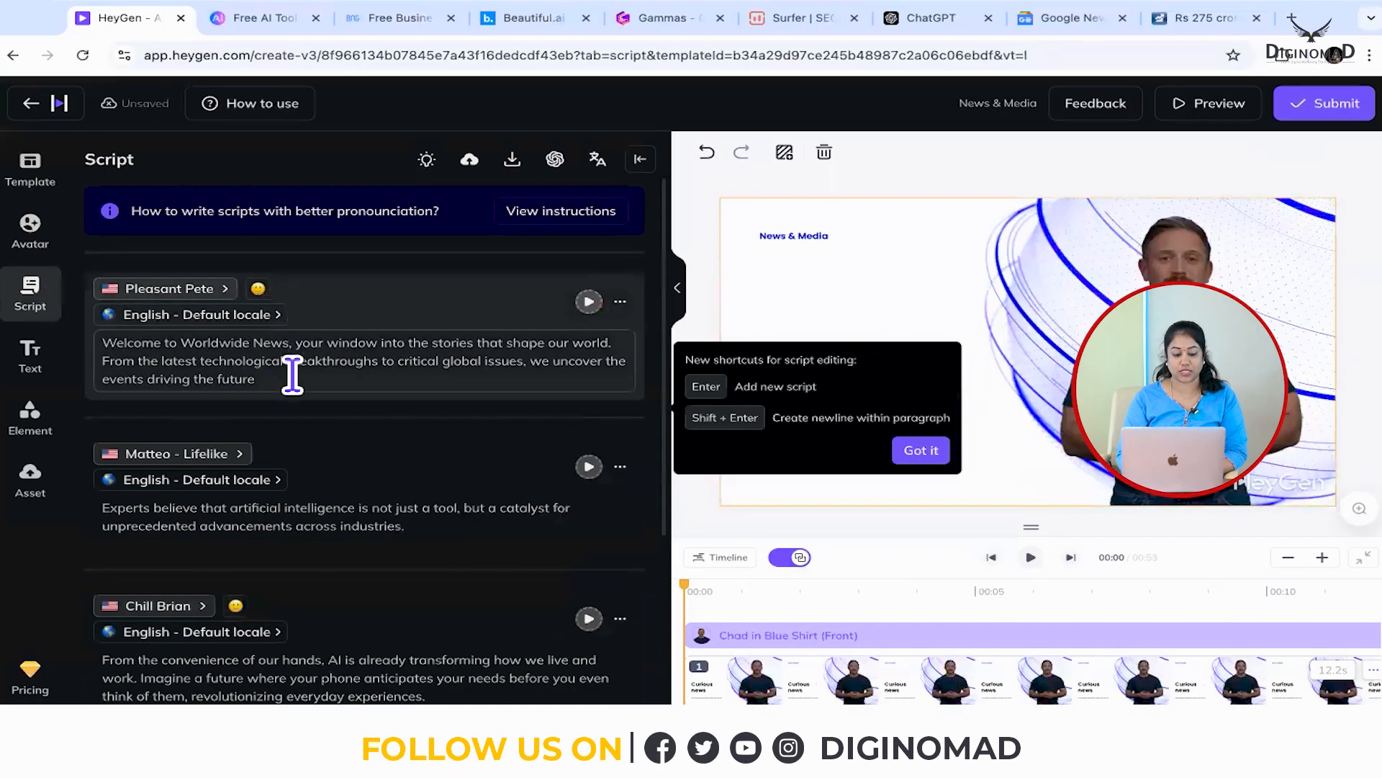
{"action": "triple_click", "coordinate": [291, 374]}
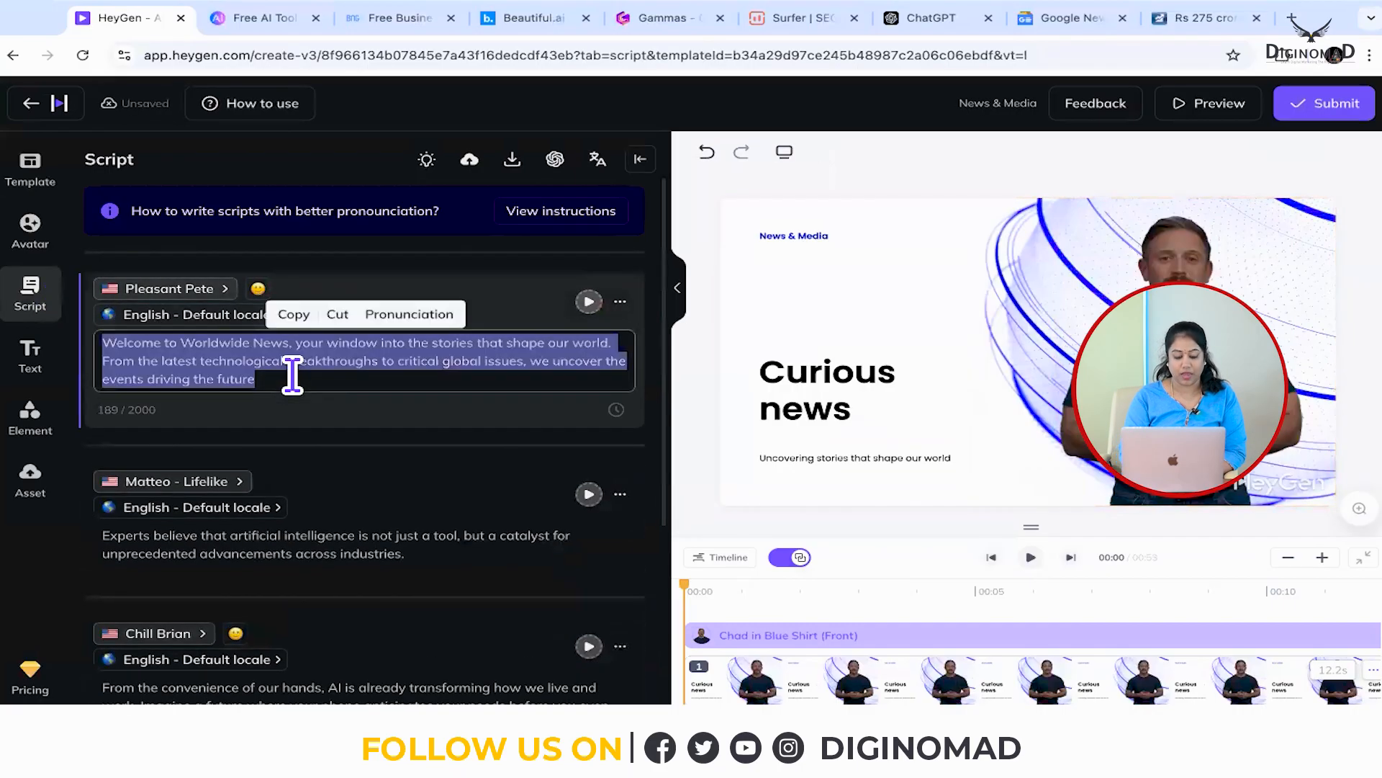
{"action": "key", "text": "ctrl+v"}
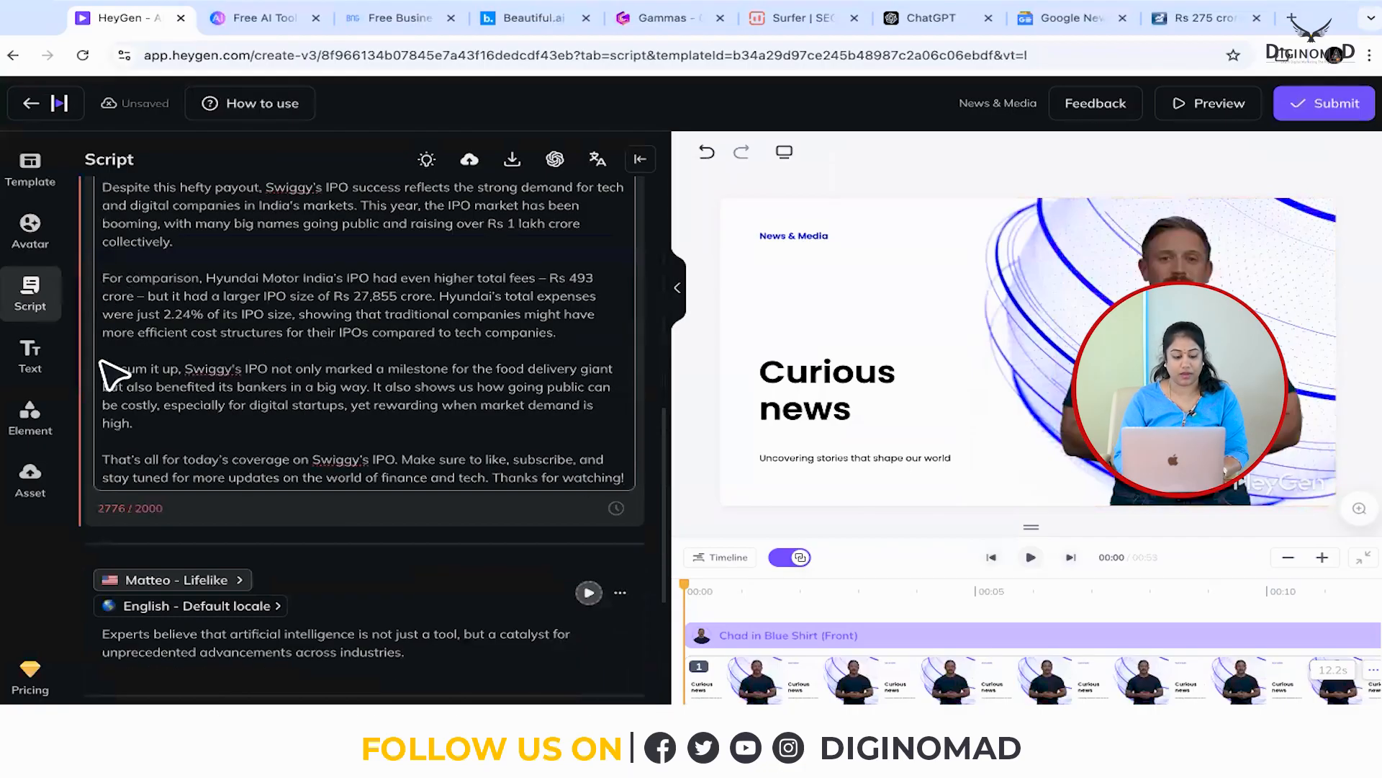
Delete the "Despite this hefty payout" paragraph and split the script into a new block starting at "For comparison".
{"action": "scroll", "coordinate": [115, 331], "scroll_direction": "up", "scroll_amount": 1}
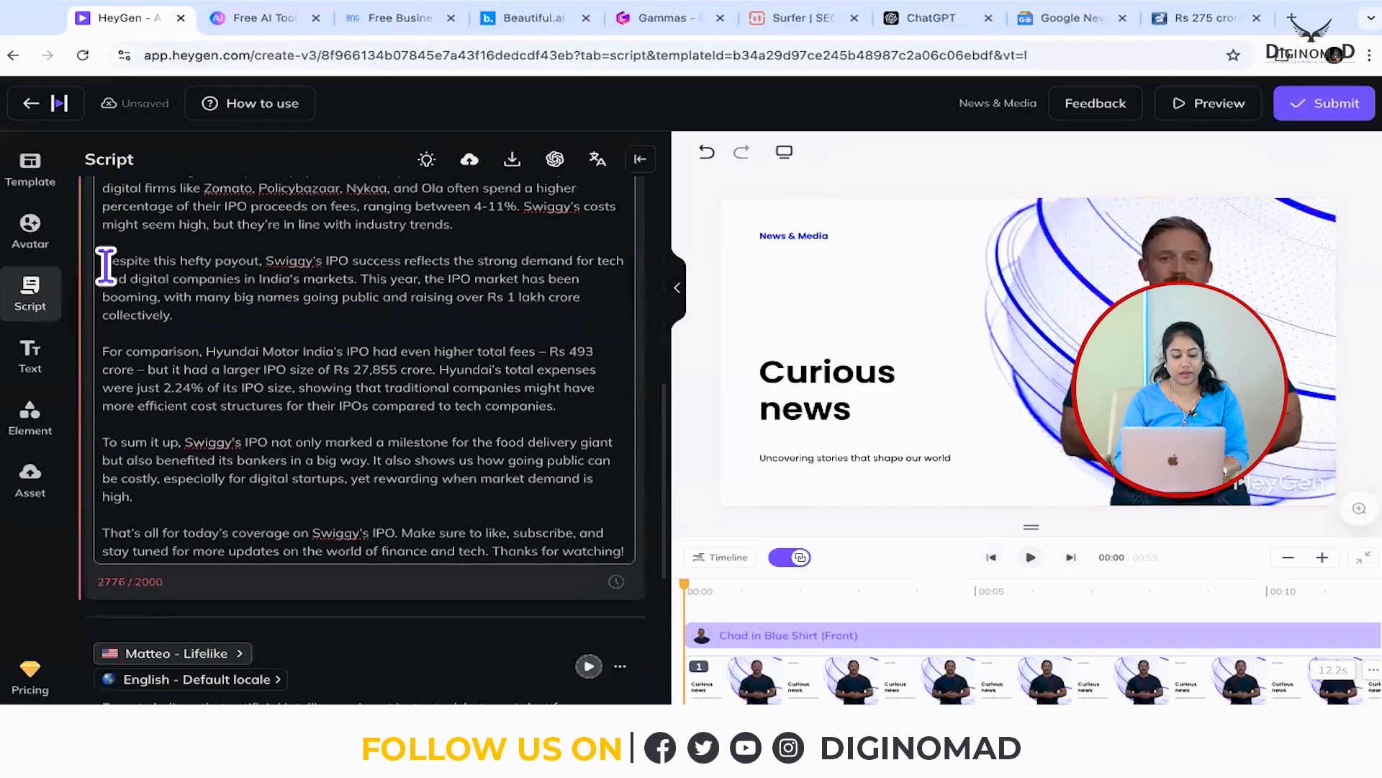
{"action": "left_click_drag", "start_coordinate": [105, 262], "coordinate": [552, 322]}
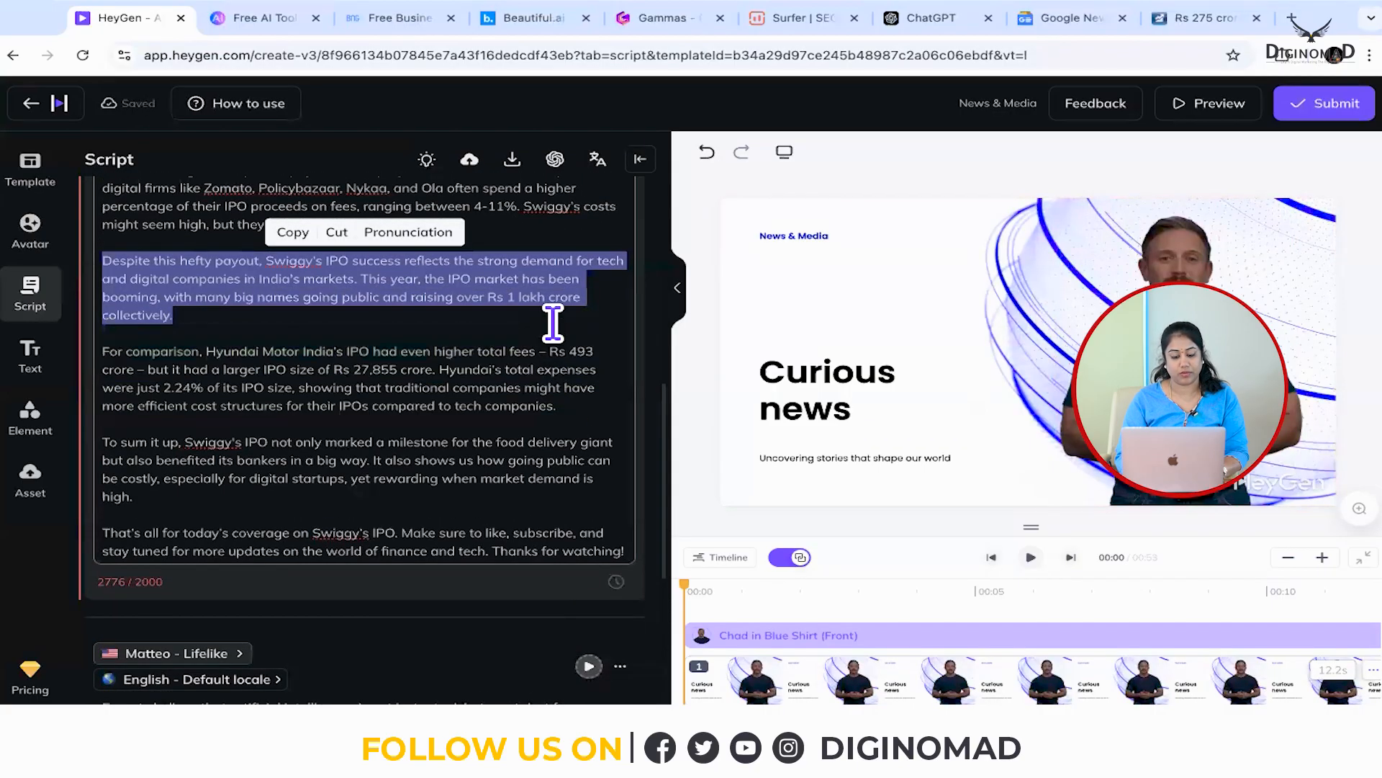
{"action": "key", "text": "BackSpace"}
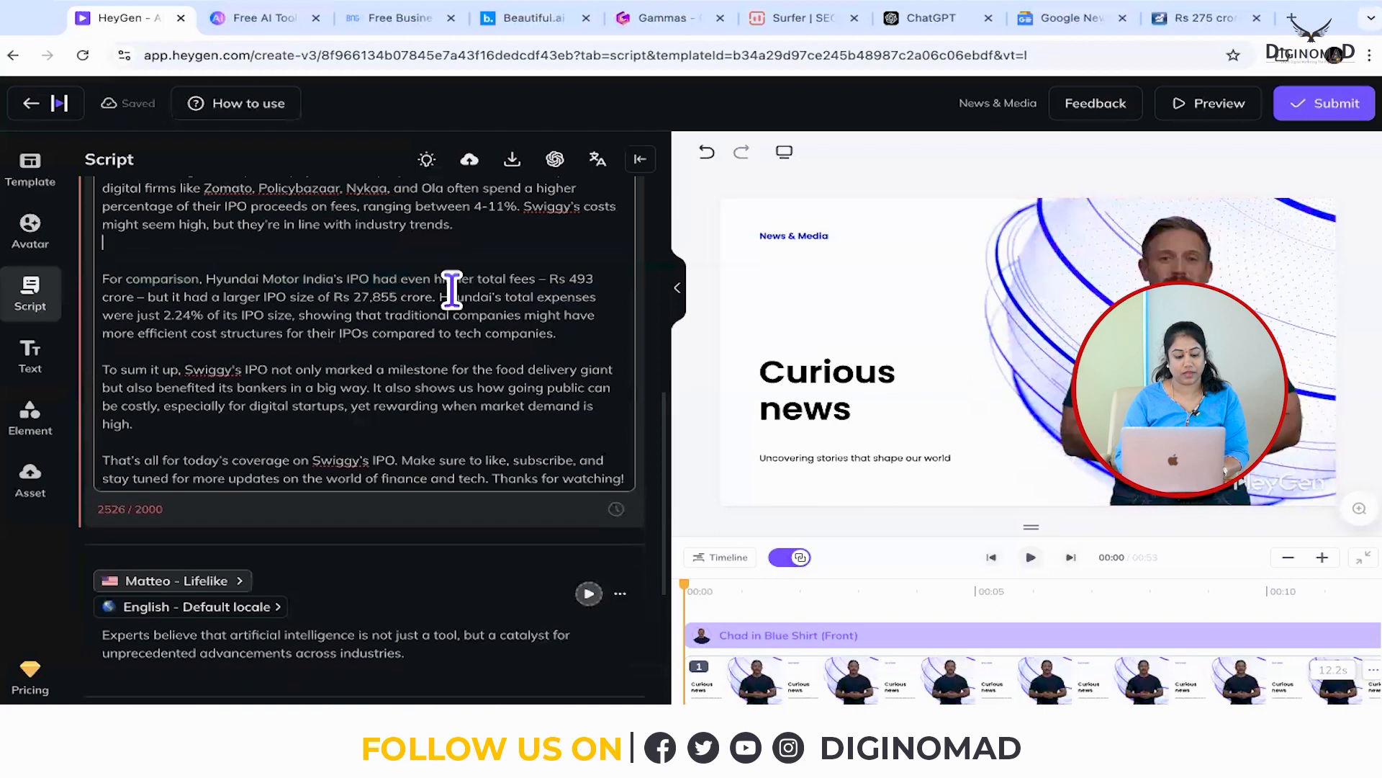
{"action": "left_click", "coordinate": [107, 279]}
{"action": "key", "text": "Return"}
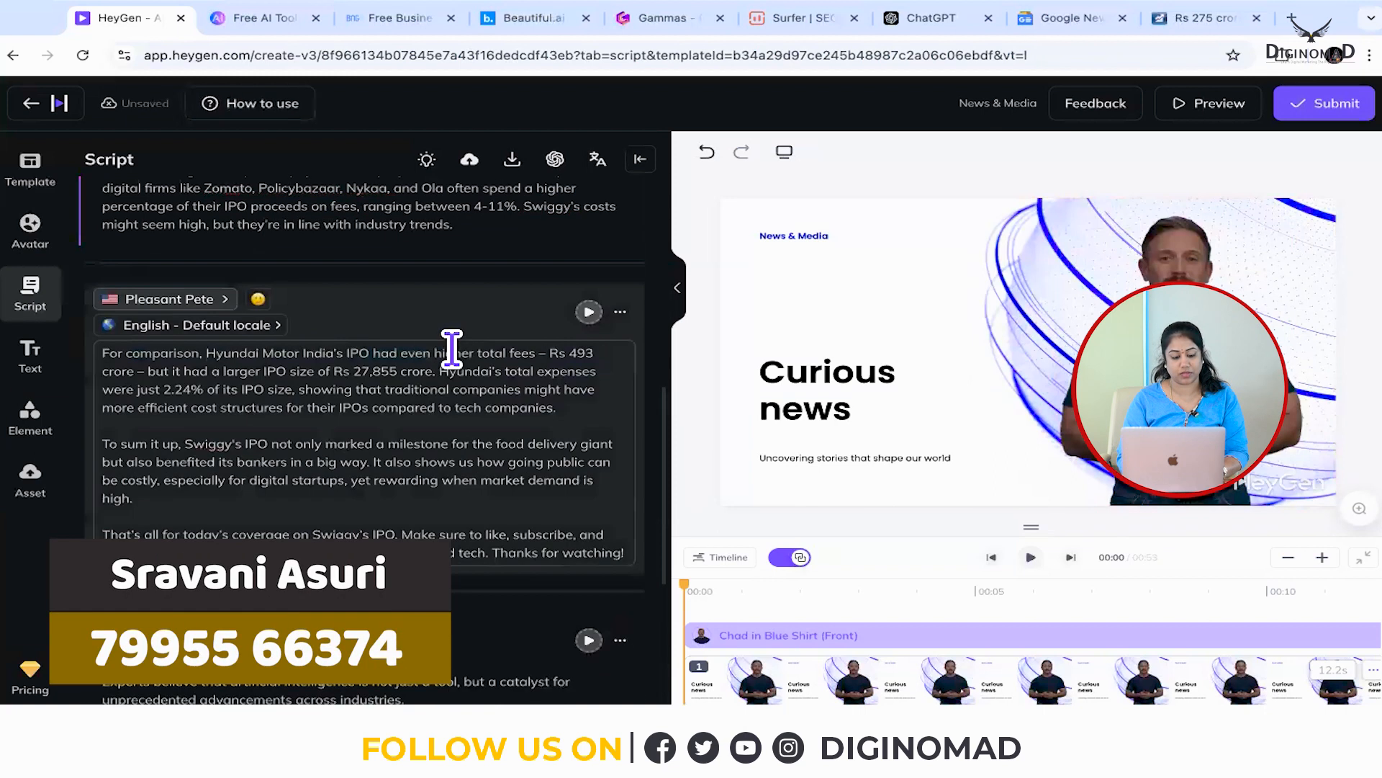
Review the first script block from its title through the paragraph on digital companies' IPO fees.
{"action": "scroll", "coordinate": [403, 310], "scroll_direction": "up", "scroll_amount": 1}
{"action": "scroll", "coordinate": [356, 277], "scroll_direction": "up", "scroll_amount": 10}
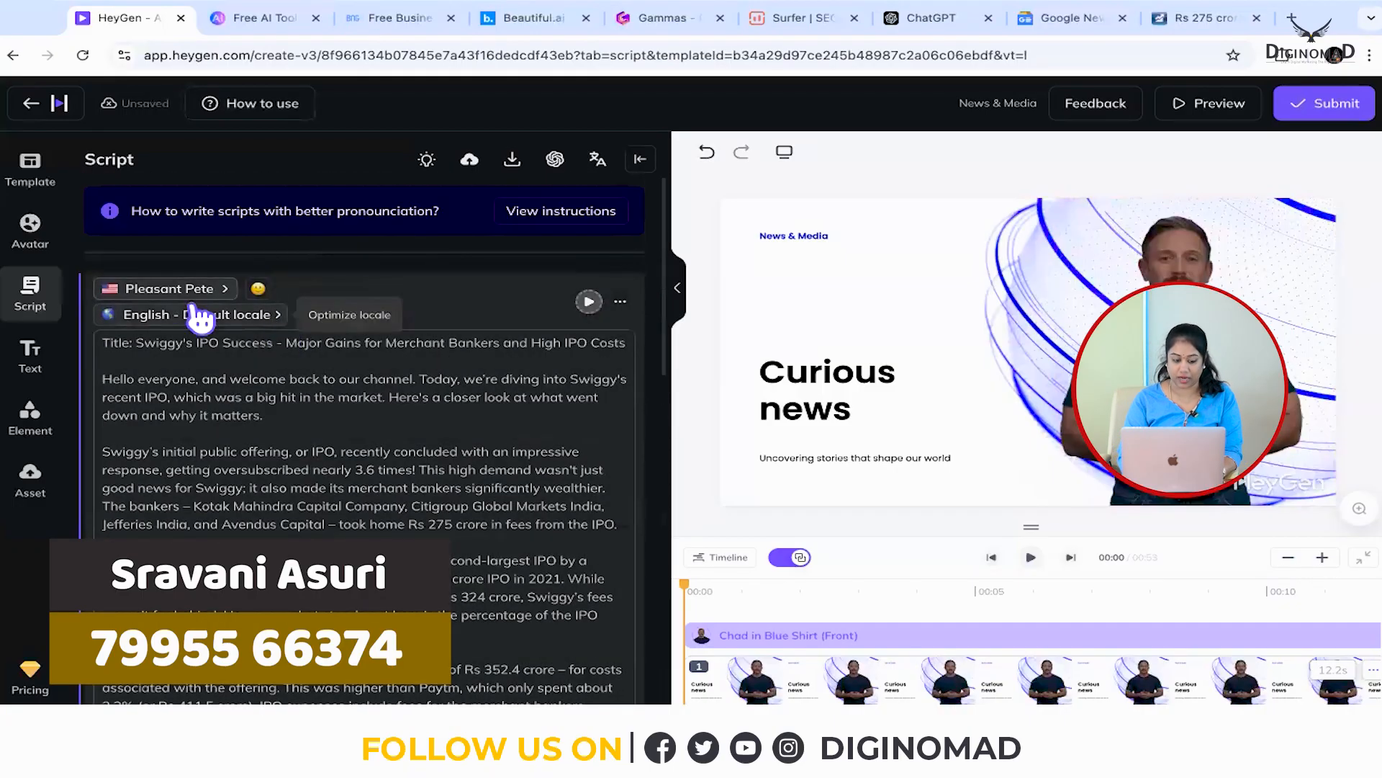
{"action": "left_click", "coordinate": [916, 492]}
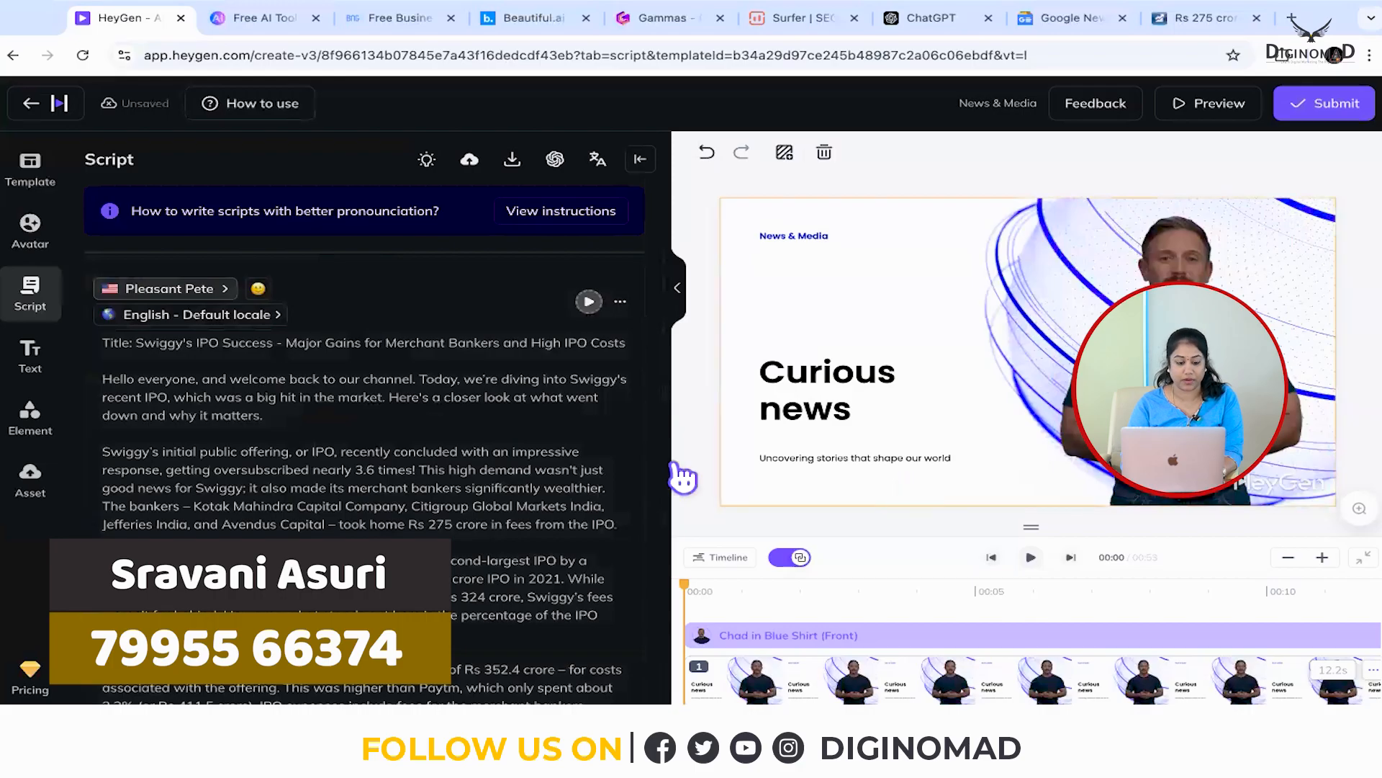
{"action": "scroll", "coordinate": [540, 596], "scroll_direction": "down", "scroll_amount": 3}
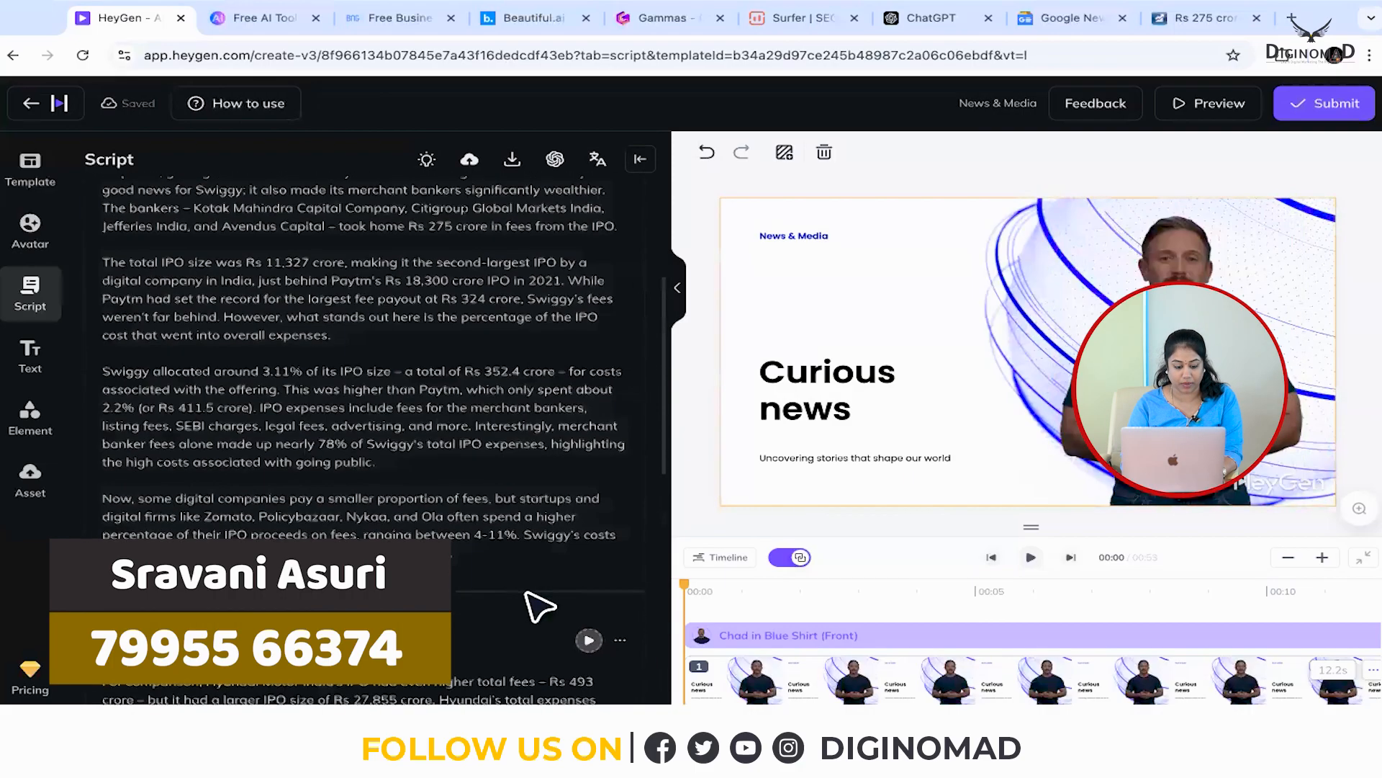
{"action": "scroll", "coordinate": [504, 603], "scroll_direction": "up", "scroll_amount": 5}
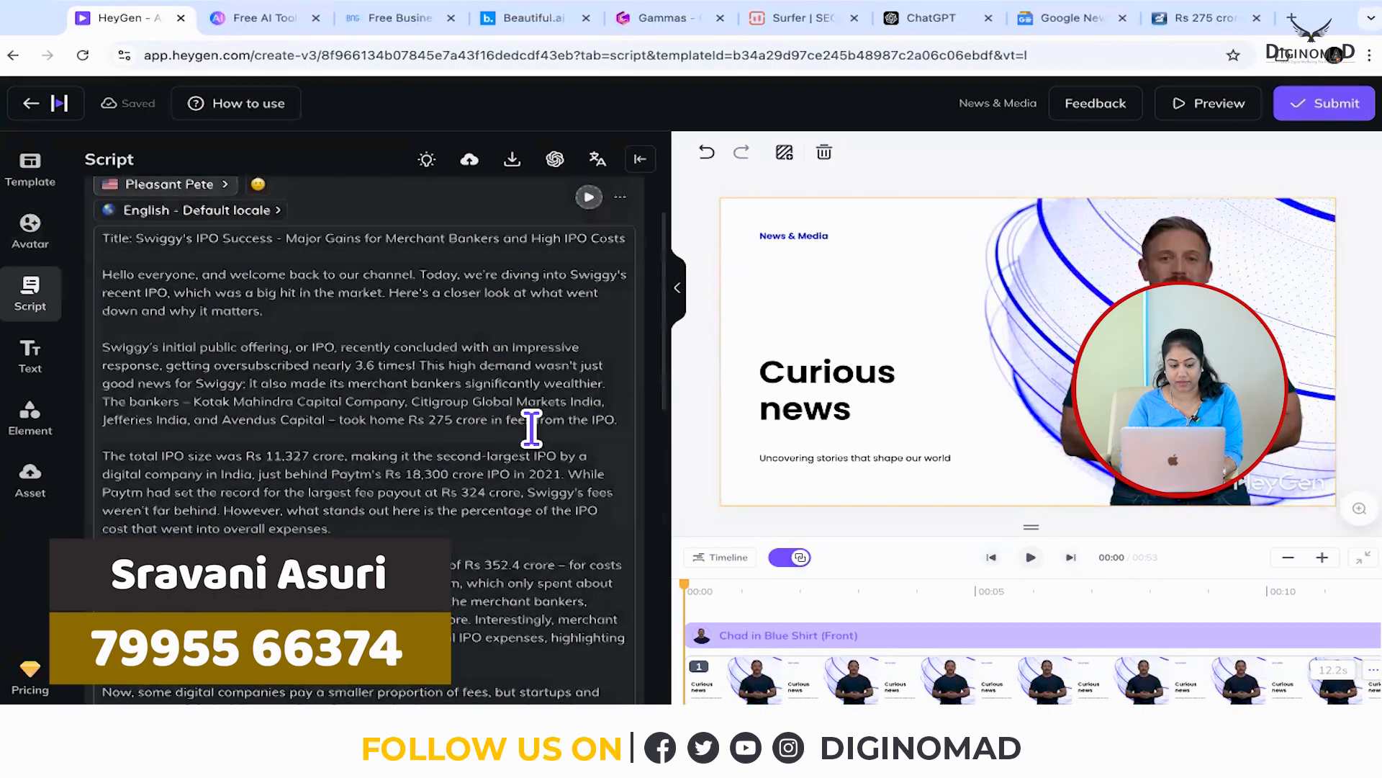
{"action": "scroll", "coordinate": [531, 426], "scroll_direction": "down", "scroll_amount": 1}
{"action": "left_click", "coordinate": [936, 410]}
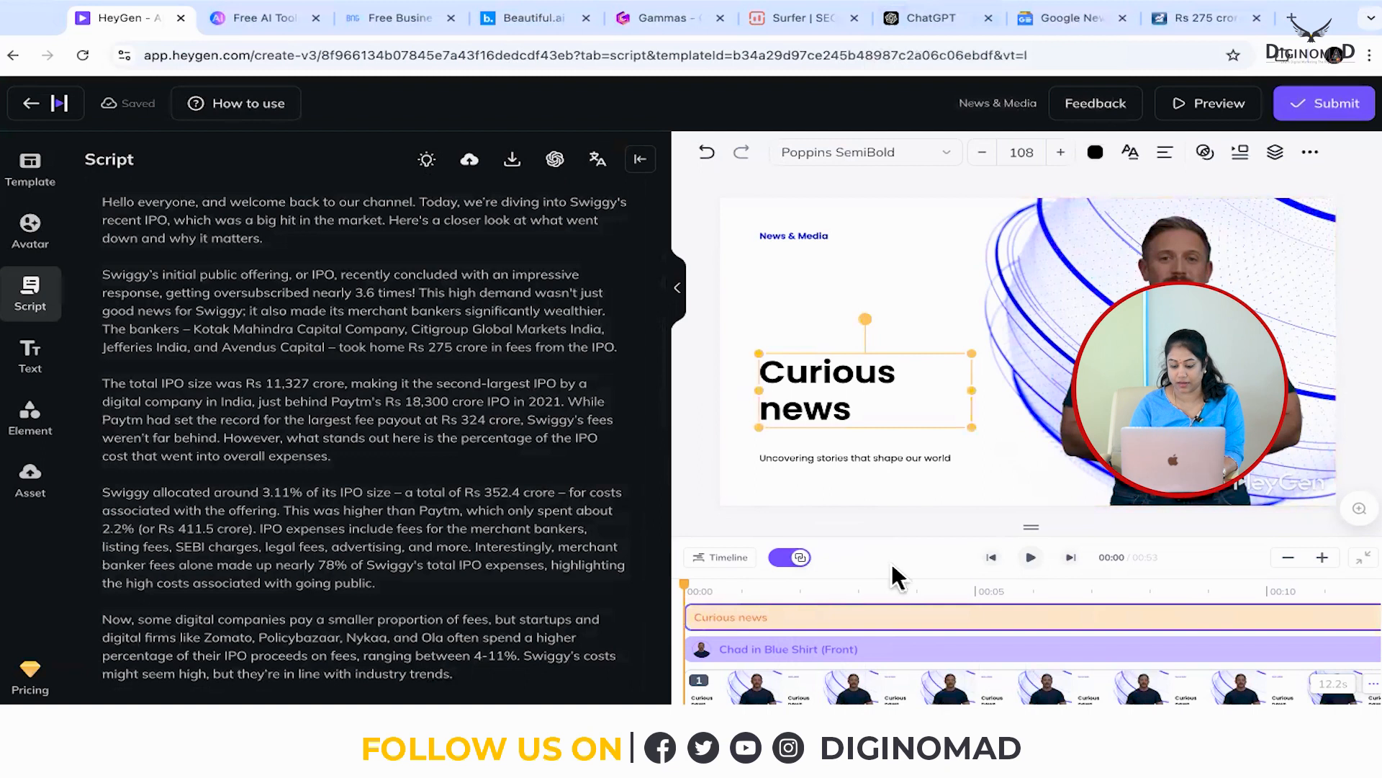
Play and pause the first scene's preview, looking over the script, text styles and element library while it loads.
{"action": "left_click", "coordinate": [1031, 558]}
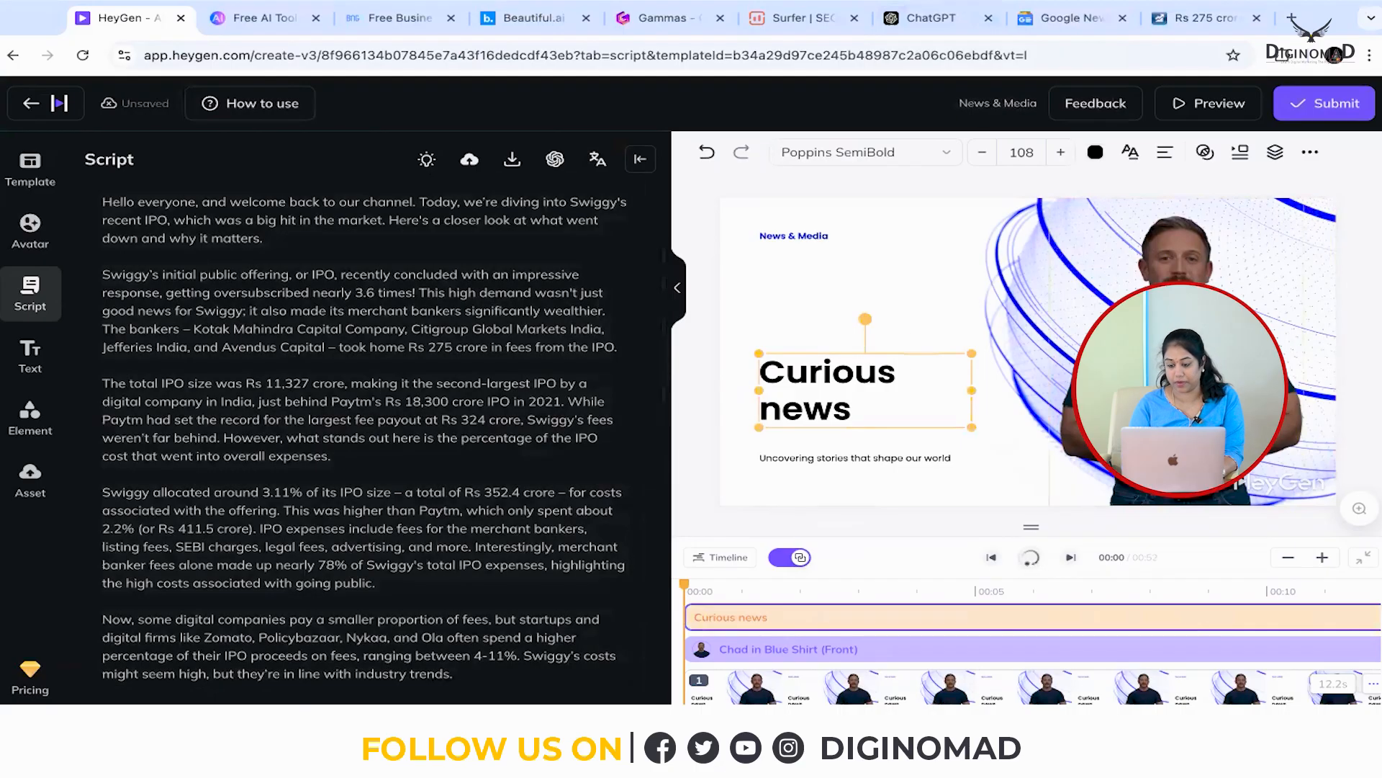
{"action": "scroll", "coordinate": [343, 420], "scroll_direction": "down", "scroll_amount": 10}
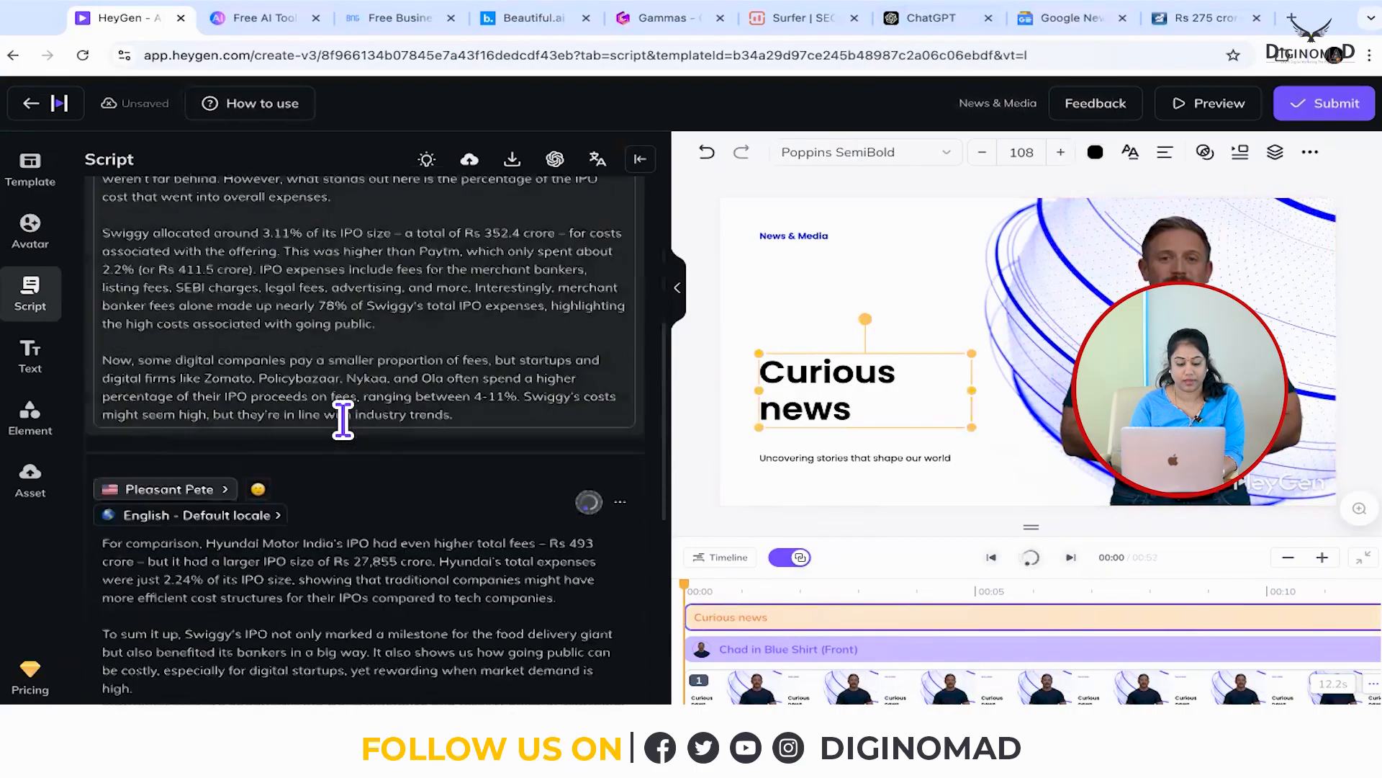
{"action": "scroll", "coordinate": [343, 418], "scroll_direction": "up", "scroll_amount": 15}
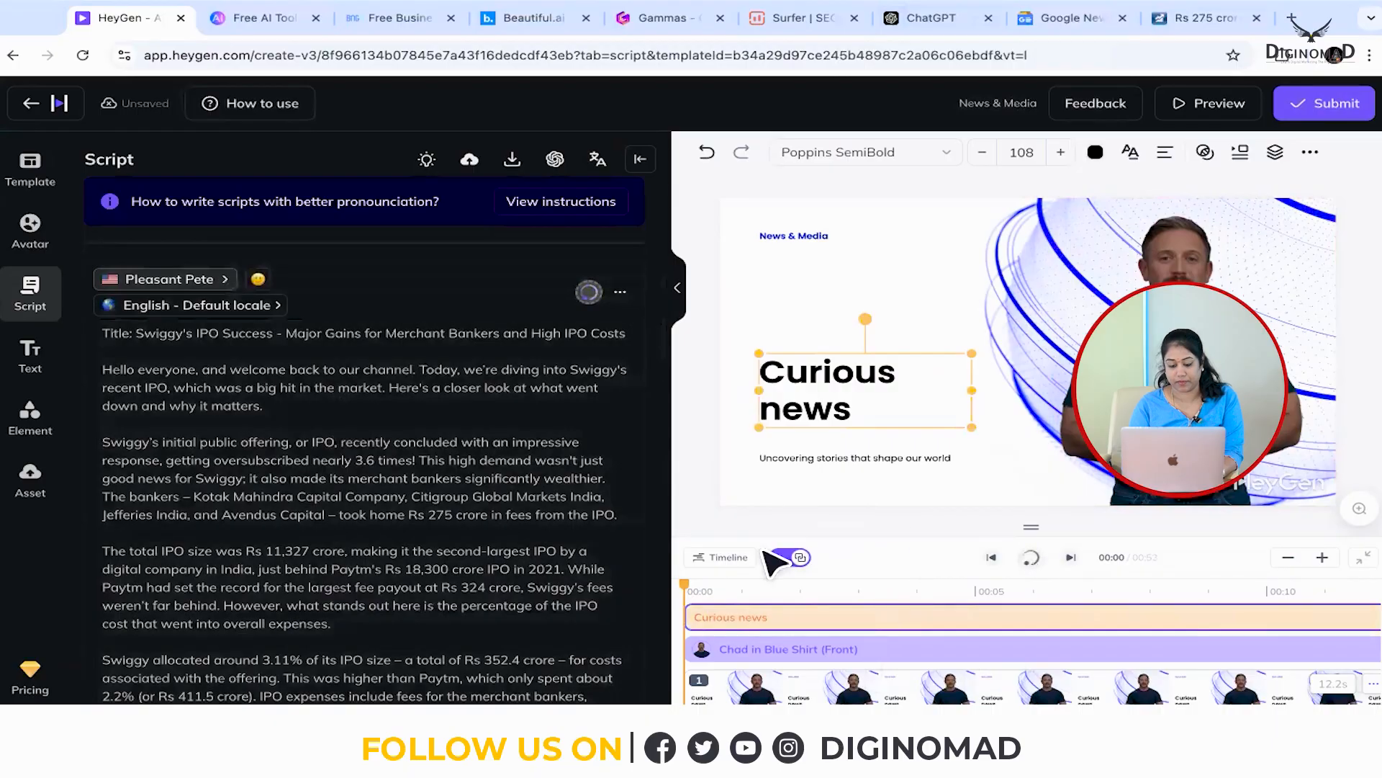
{"action": "left_click", "coordinate": [51, 373]}
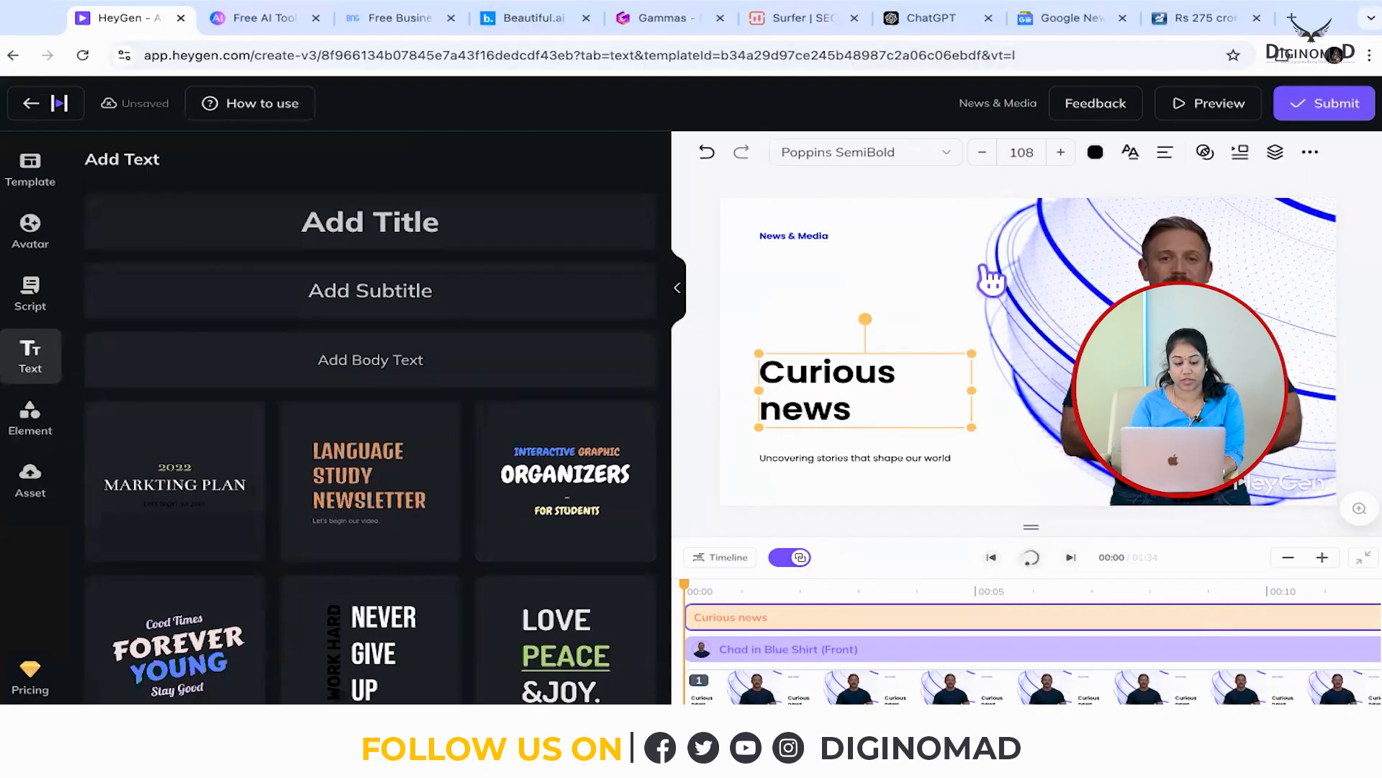
{"action": "left_click", "coordinate": [18, 433]}
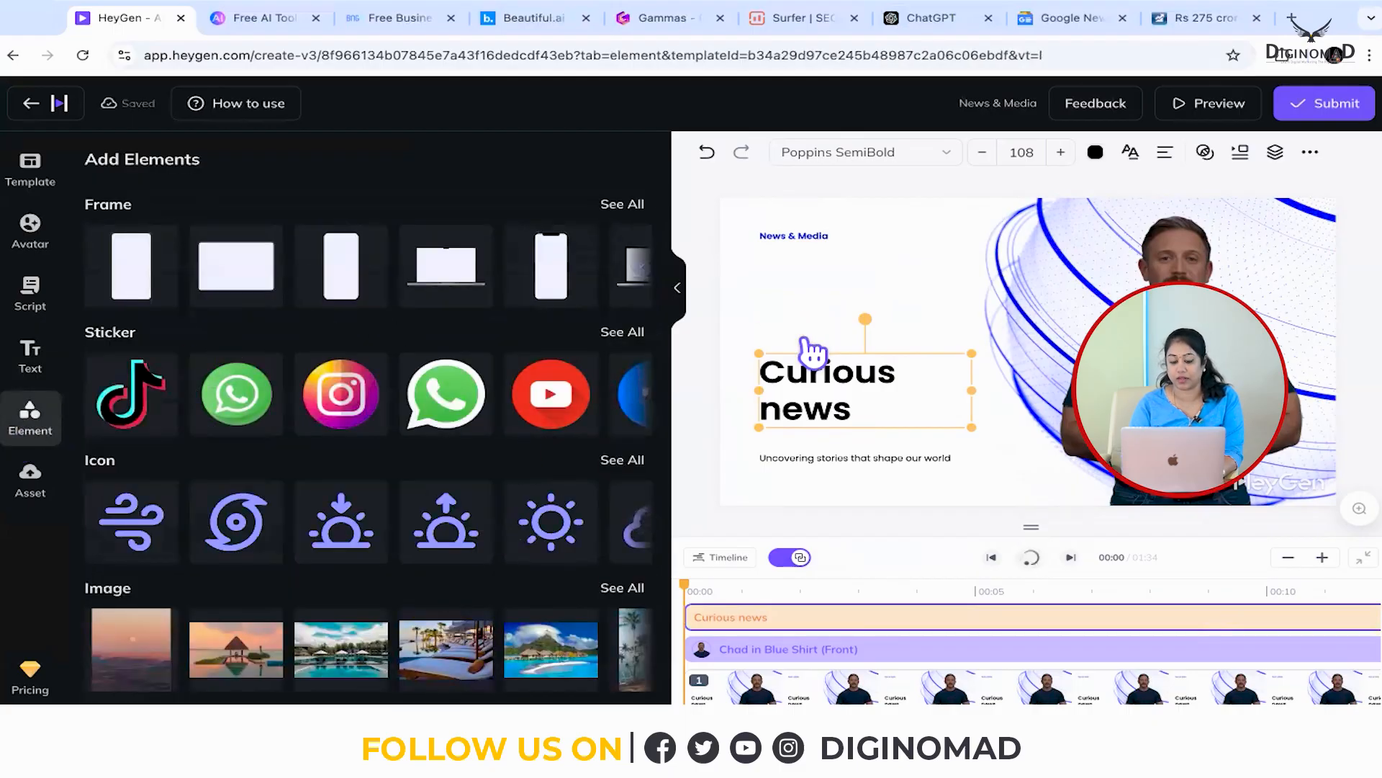
{"action": "left_click", "coordinate": [981, 292]}
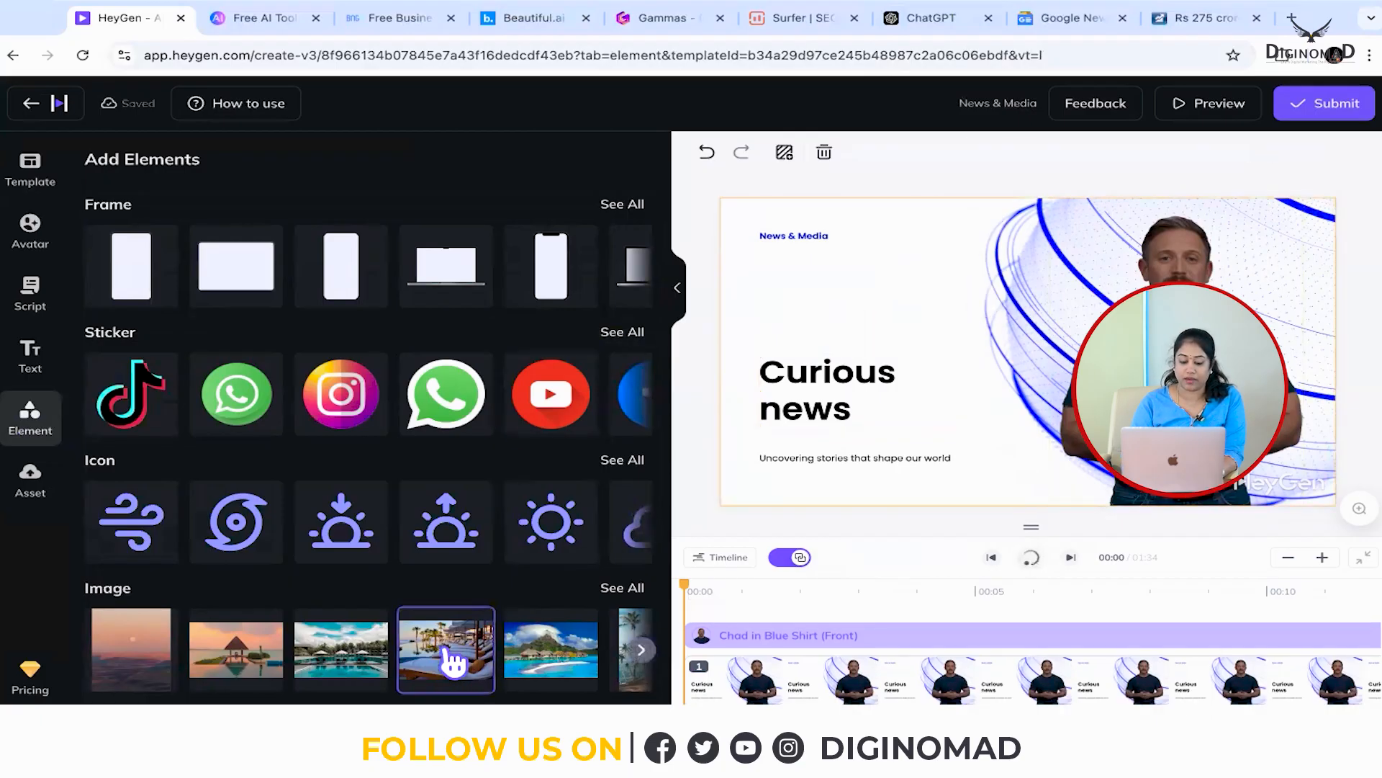
{"action": "scroll", "coordinate": [450, 657], "scroll_direction": "down", "scroll_amount": 2}
{"action": "scroll", "coordinate": [453, 661], "scroll_direction": "down", "scroll_amount": 4}
{"action": "left_click", "coordinate": [445, 643]}
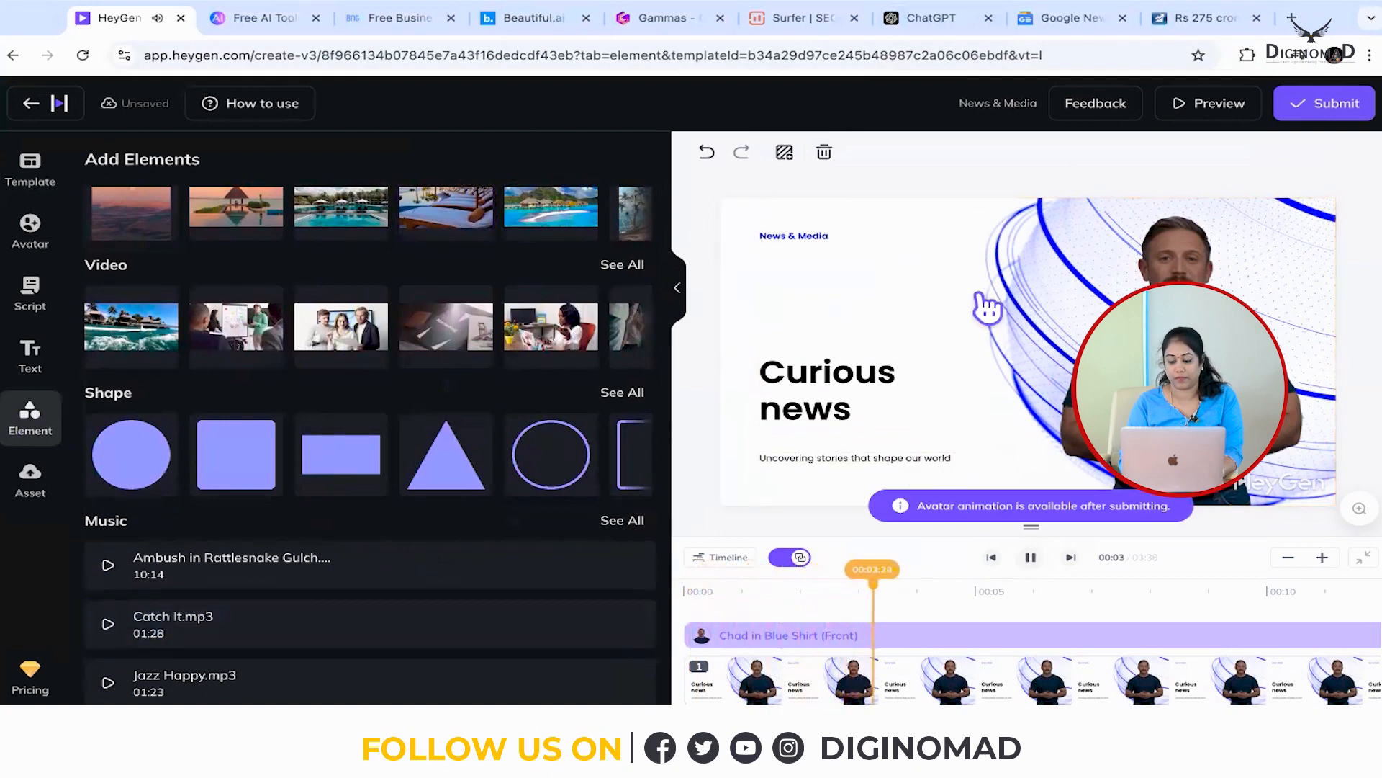
{"action": "left_click", "coordinate": [1033, 562]}
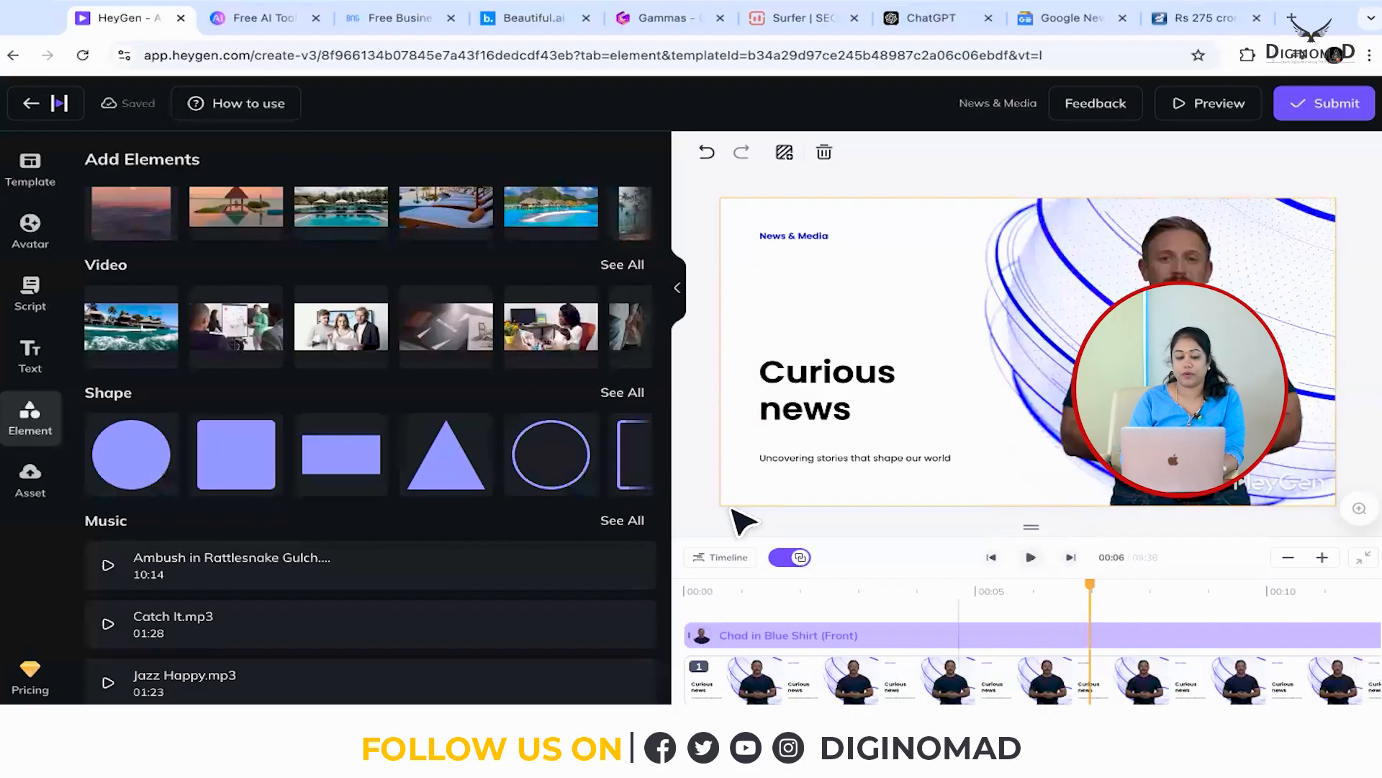
Examine the asset upload options and the element library's images, videos, shapes and music for usable scene material.
{"action": "left_click", "coordinate": [42, 481]}
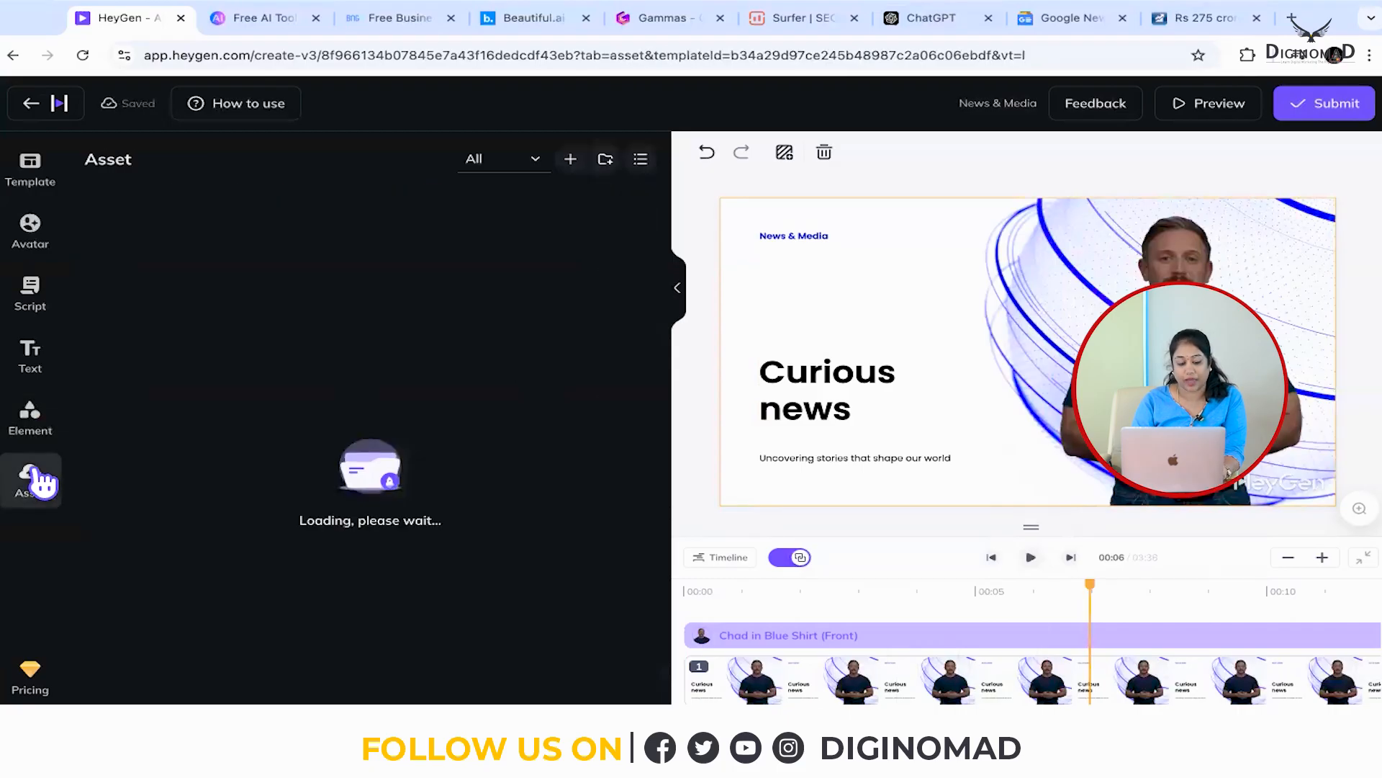
{"action": "left_click", "coordinate": [33, 424]}
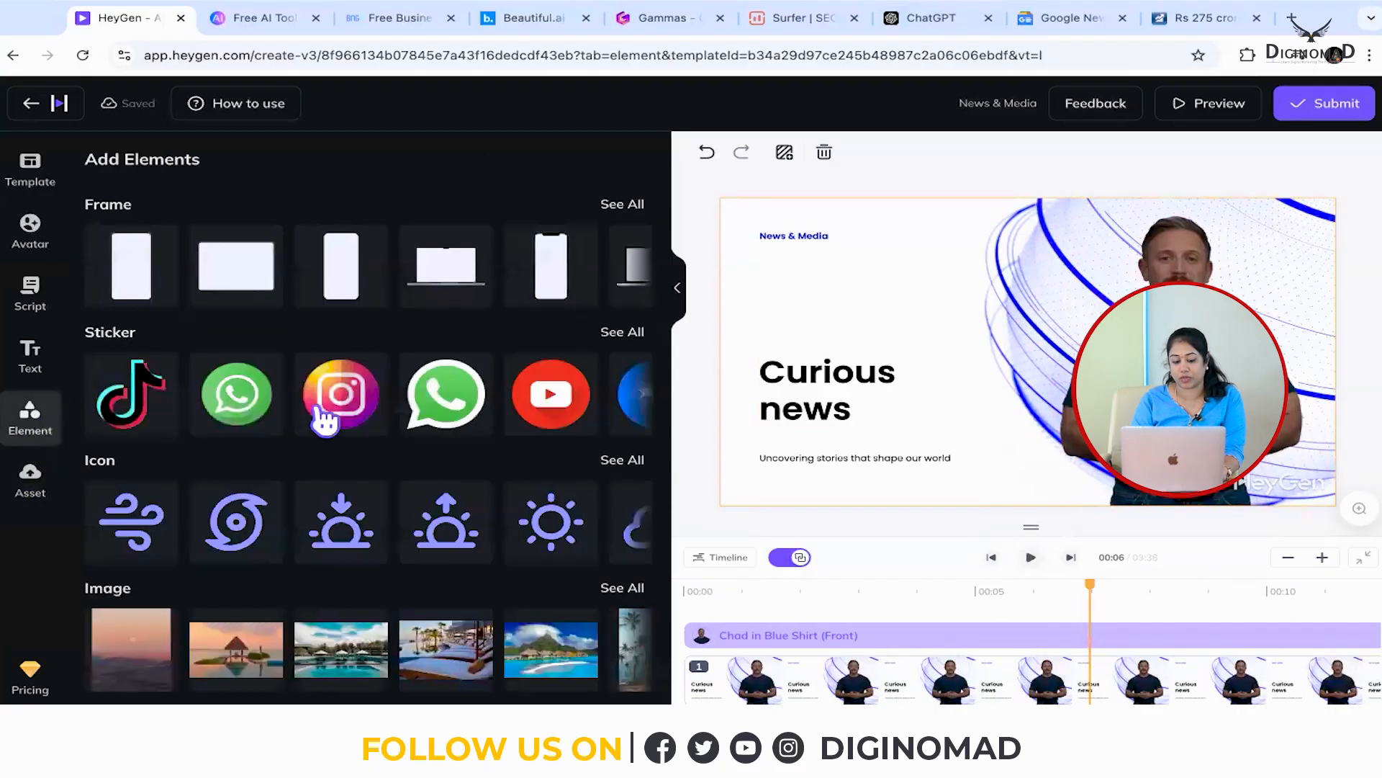
{"action": "scroll", "coordinate": [619, 456], "scroll_direction": "down", "scroll_amount": 5}
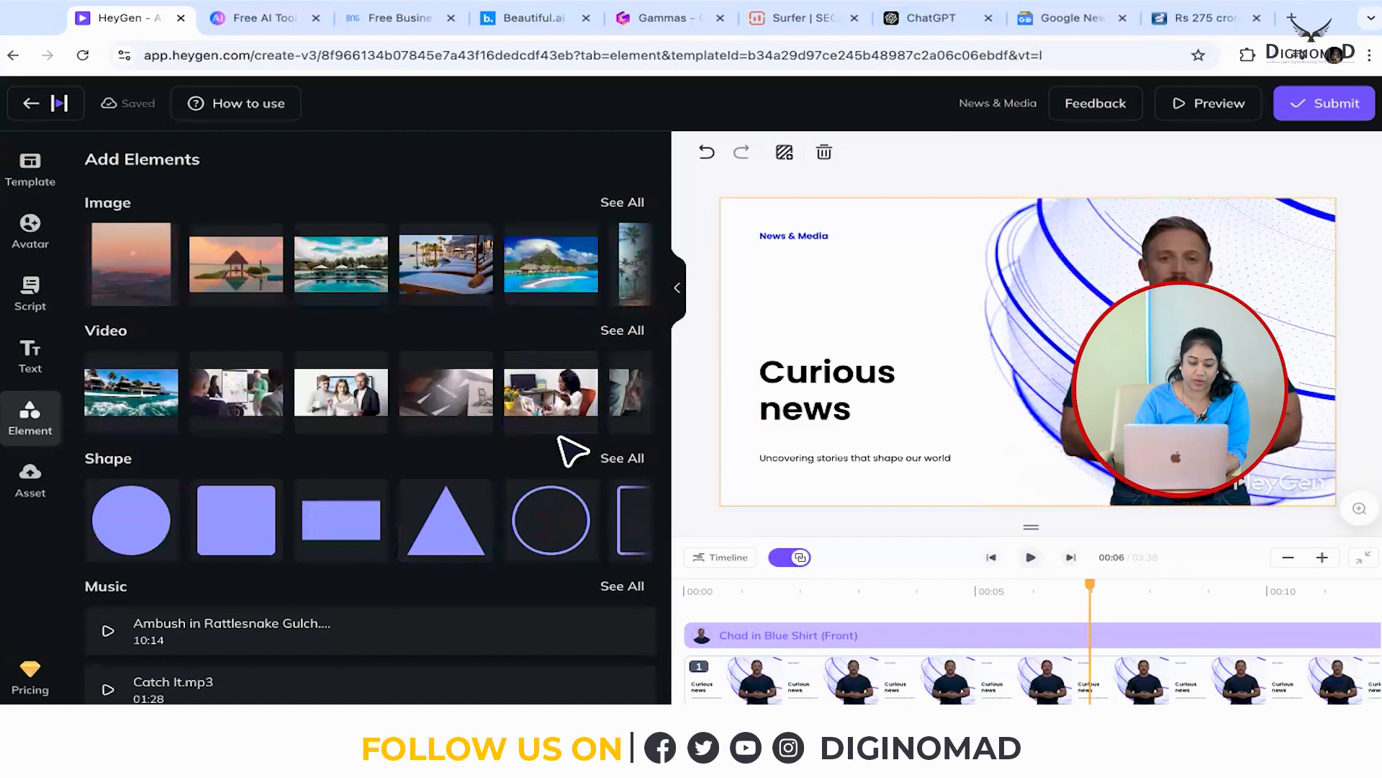
{"action": "left_click", "coordinate": [32, 481]}
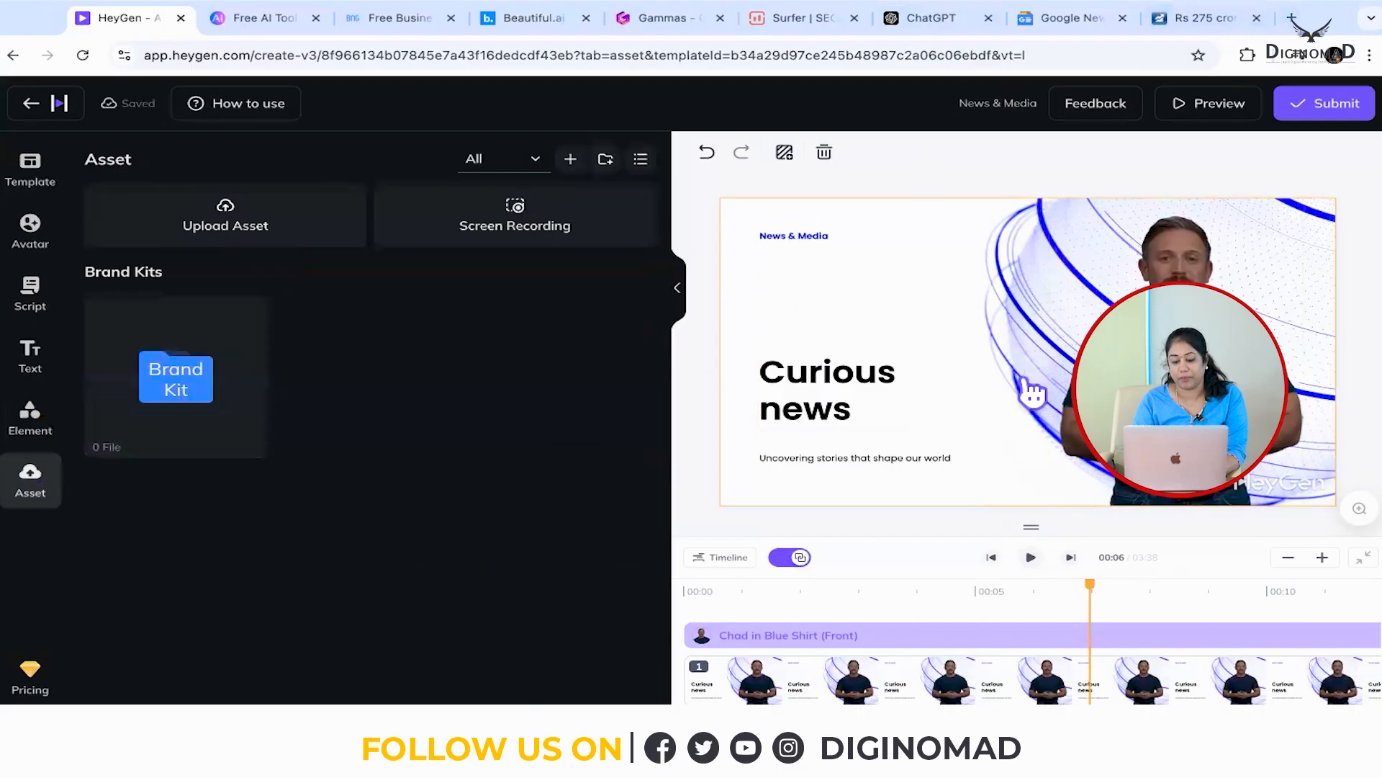
{"action": "left_click", "coordinate": [30, 432]}
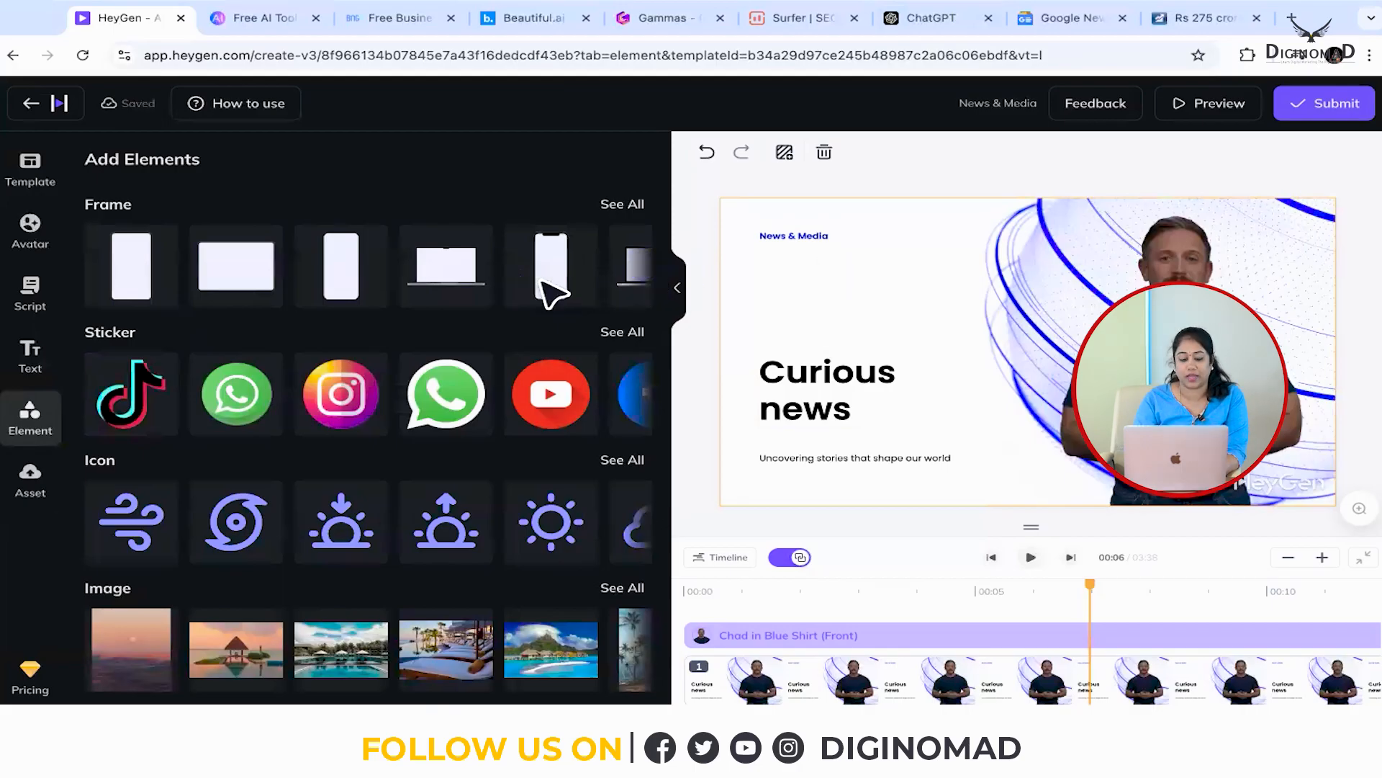
{"action": "left_click", "coordinate": [28, 495]}
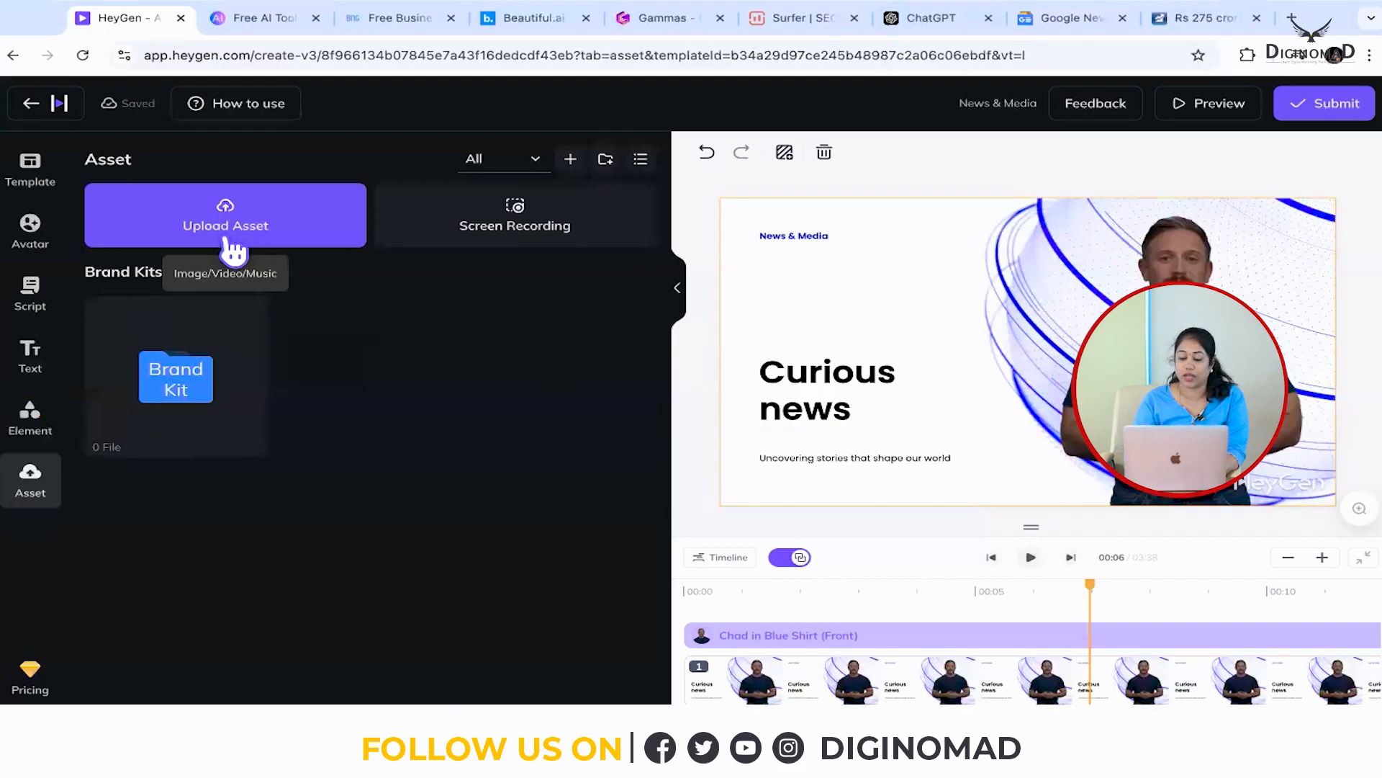
Open pixabay.com in a new browser tab.
{"action": "left_click", "coordinate": [1294, 27]}
{"action": "type", "text": "pi"}
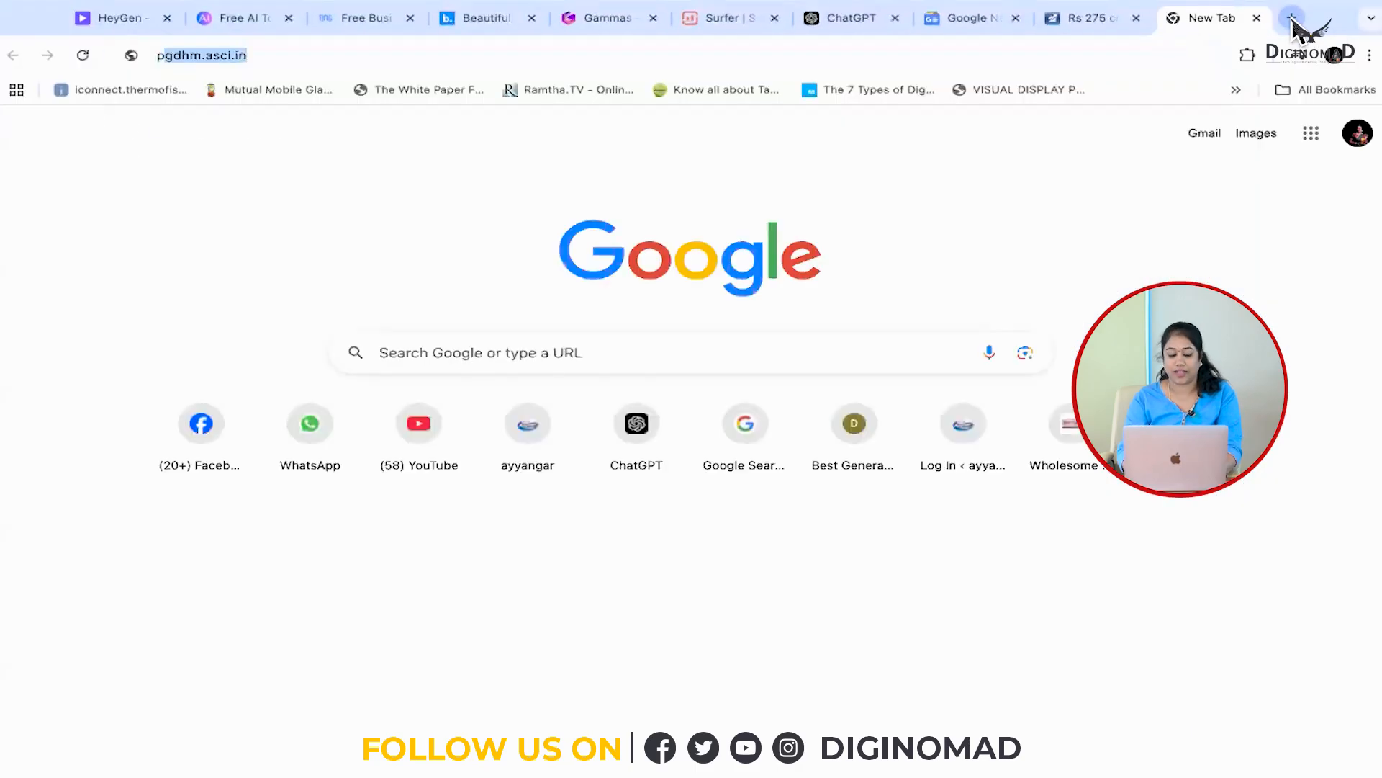
{"action": "type", "text": "xabay.com"}
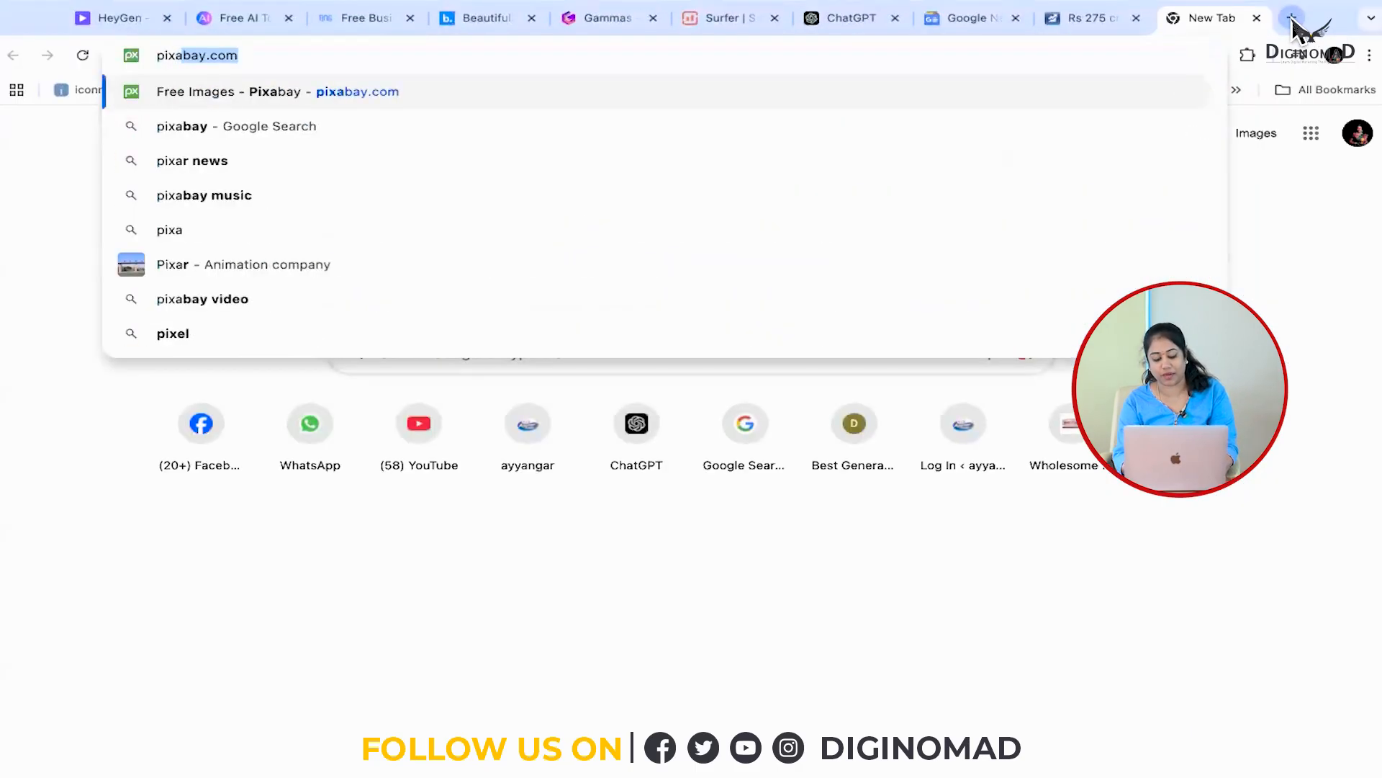
{"action": "key", "text": "Return"}
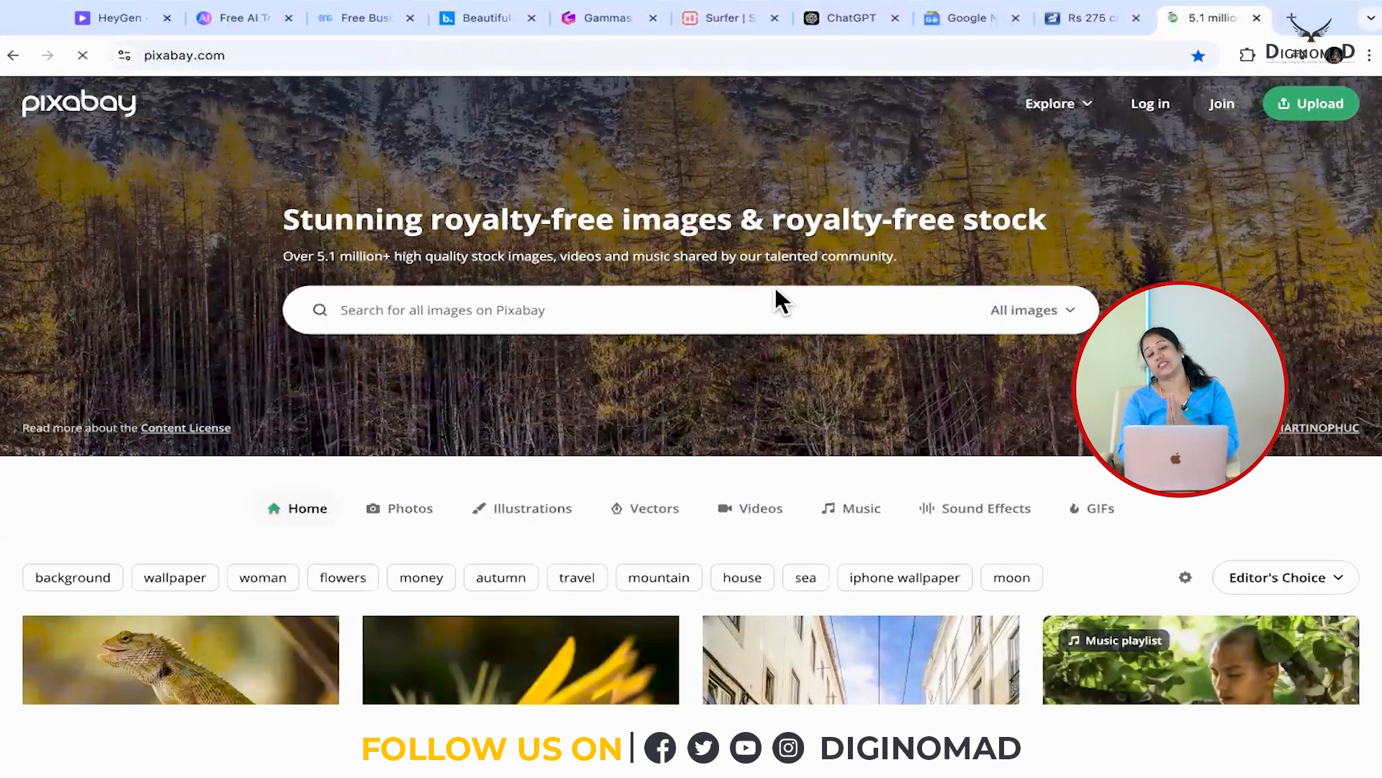
Search Pixabay for "news" with the category set to Music.
{"action": "left_click", "coordinate": [773, 315]}
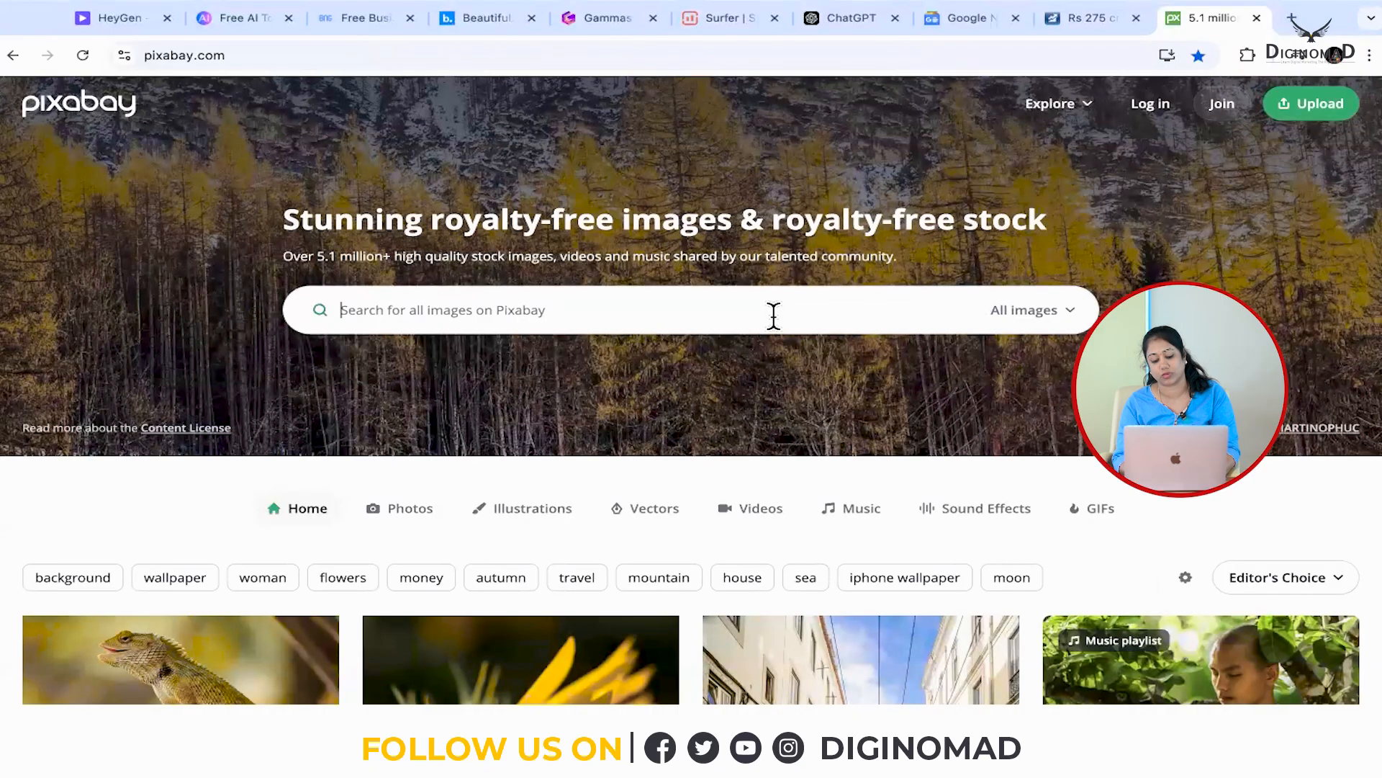
{"action": "type", "text": "news"}
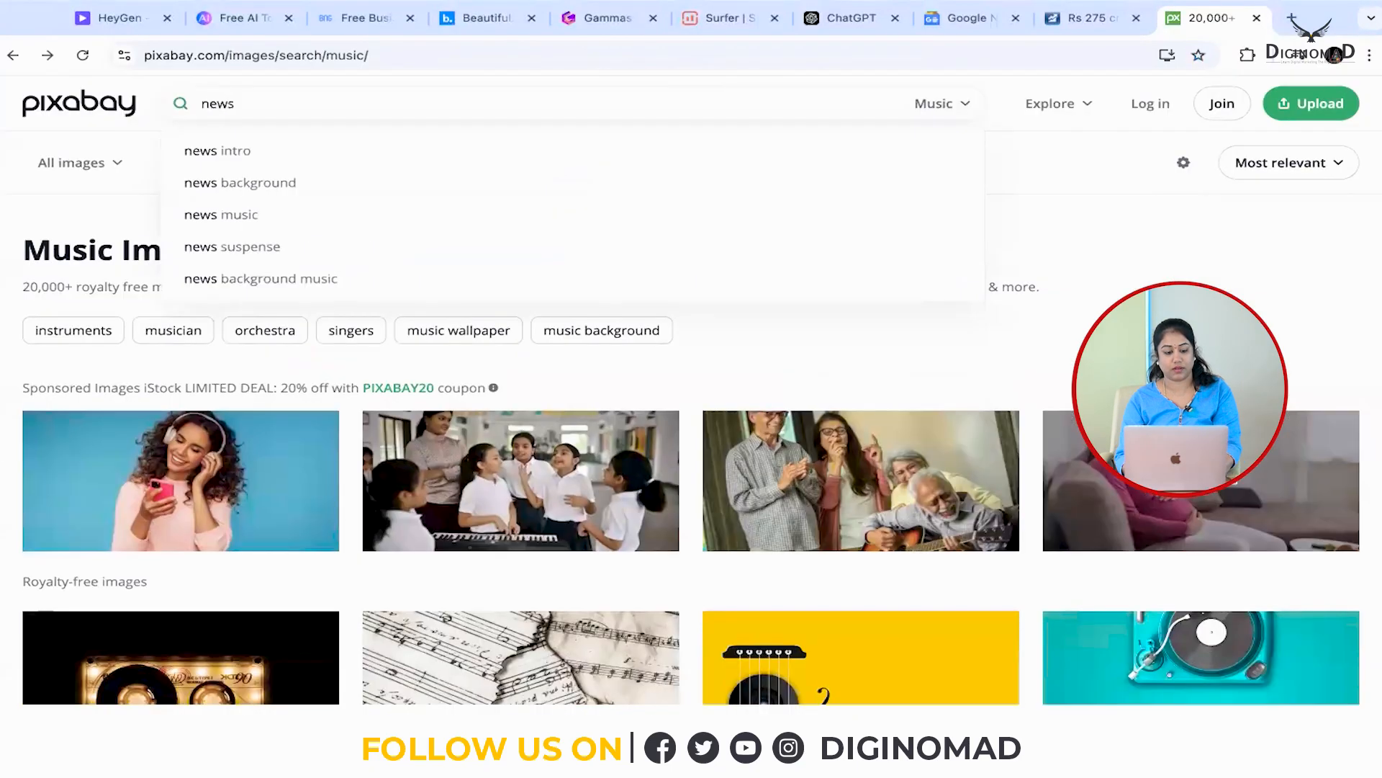
{"action": "left_click", "coordinate": [661, 181]}
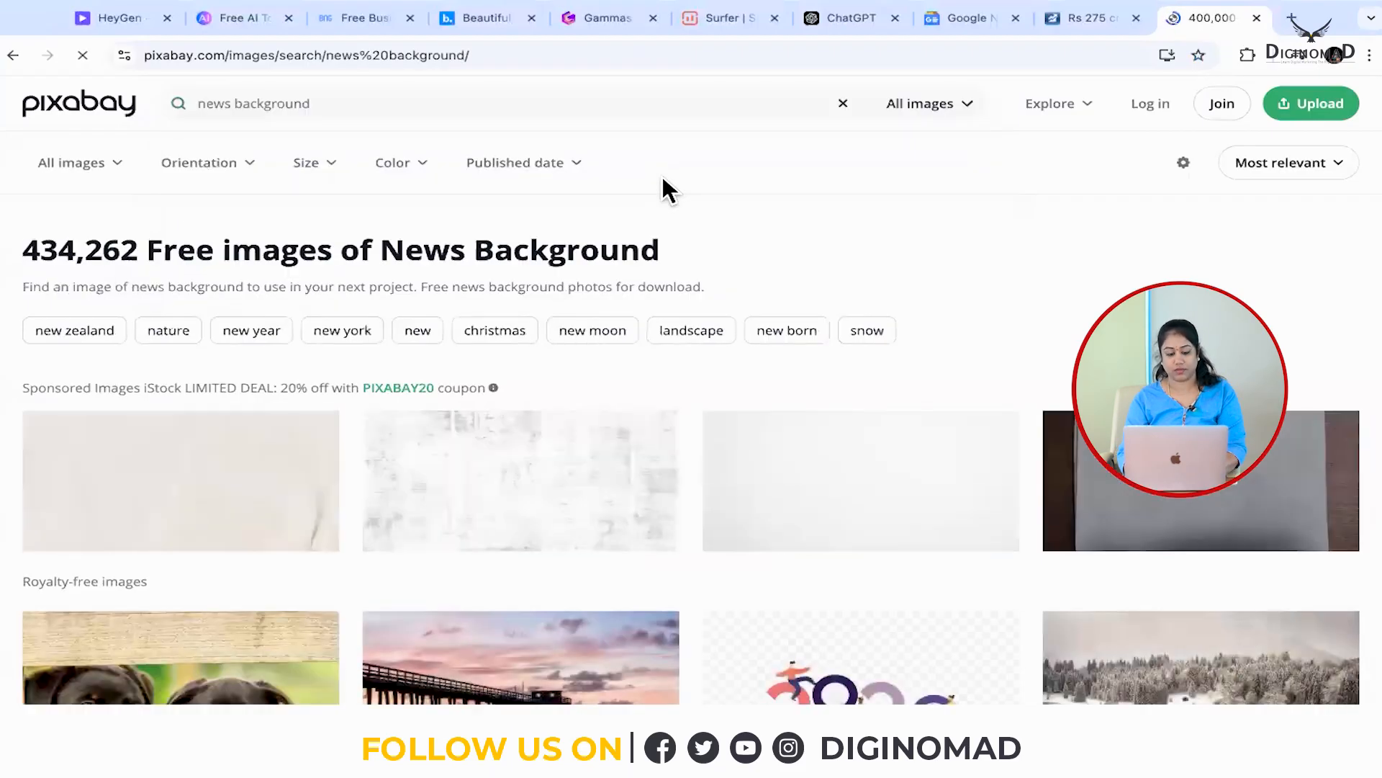
{"action": "left_click", "coordinate": [936, 107]}
{"action": "left_click", "coordinate": [908, 330]}
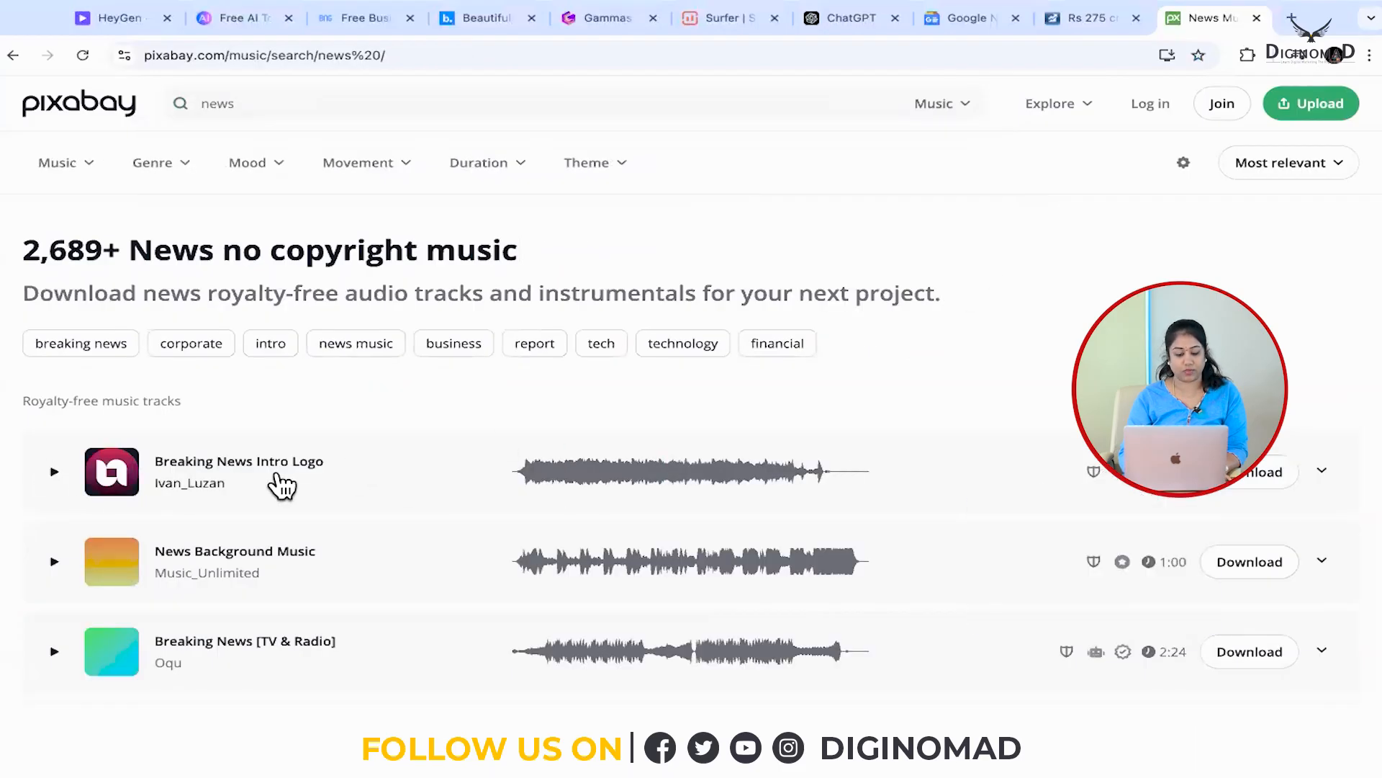
Listen to the "Breaking News Intro Logo" track and download it to the Desktop as breaking-news-intro-logo-154189.
{"action": "left_click", "coordinate": [52, 475]}
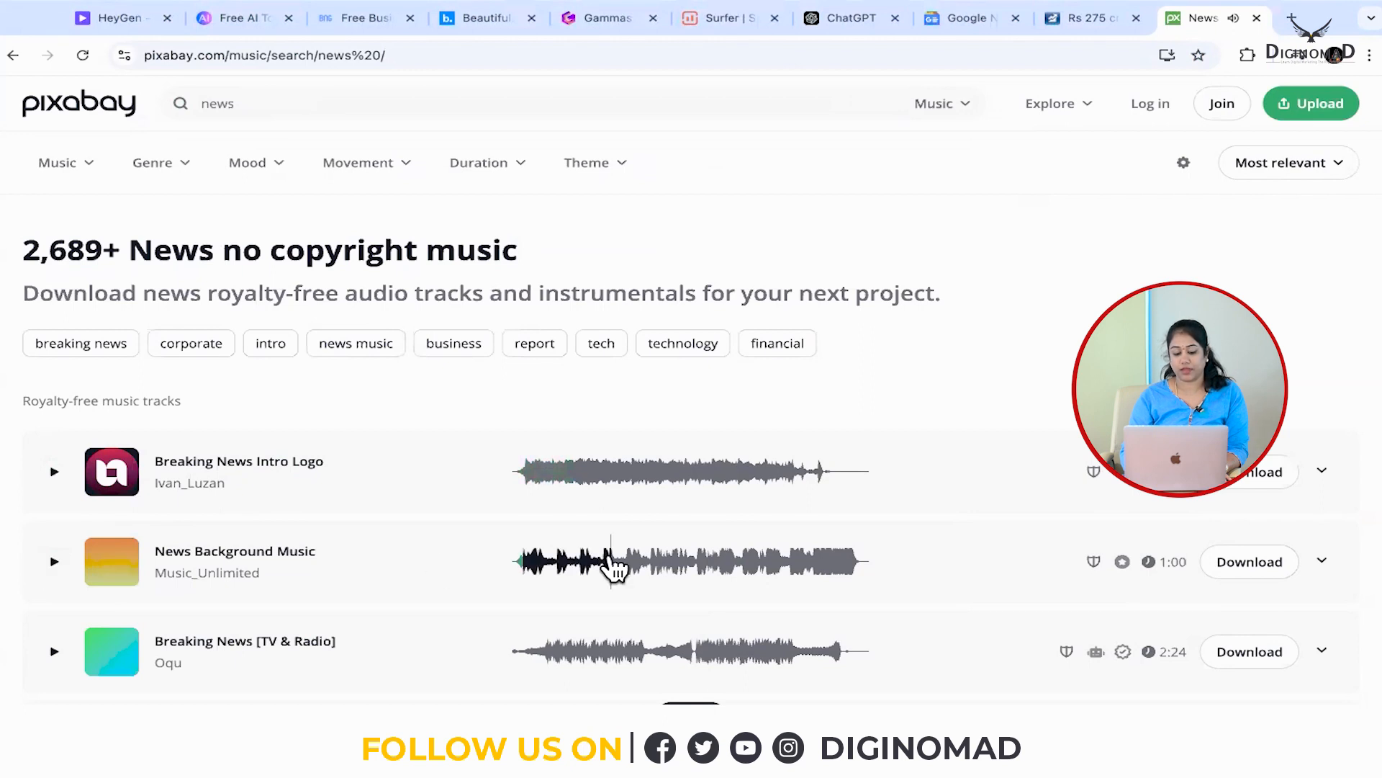
{"action": "left_click", "coordinate": [1282, 487]}
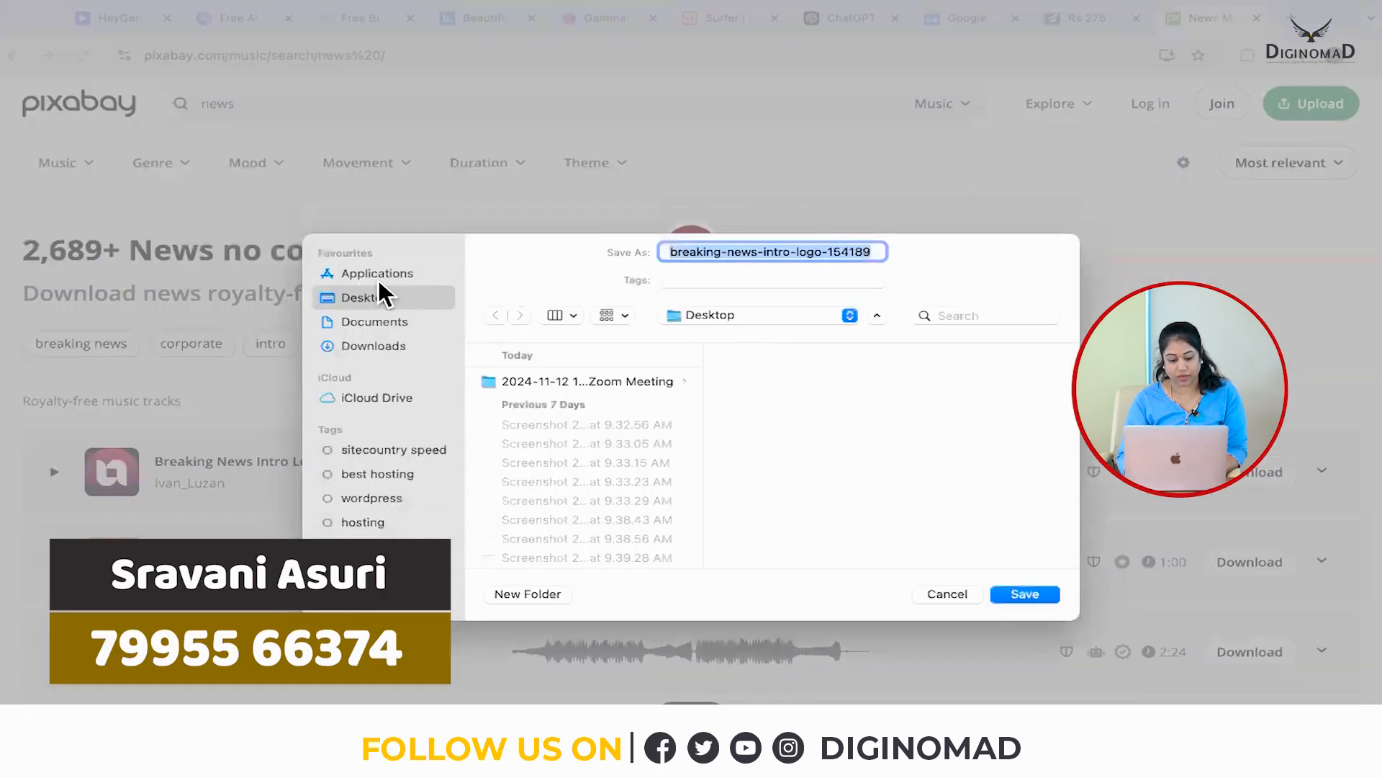
{"action": "left_click", "coordinate": [1038, 595]}
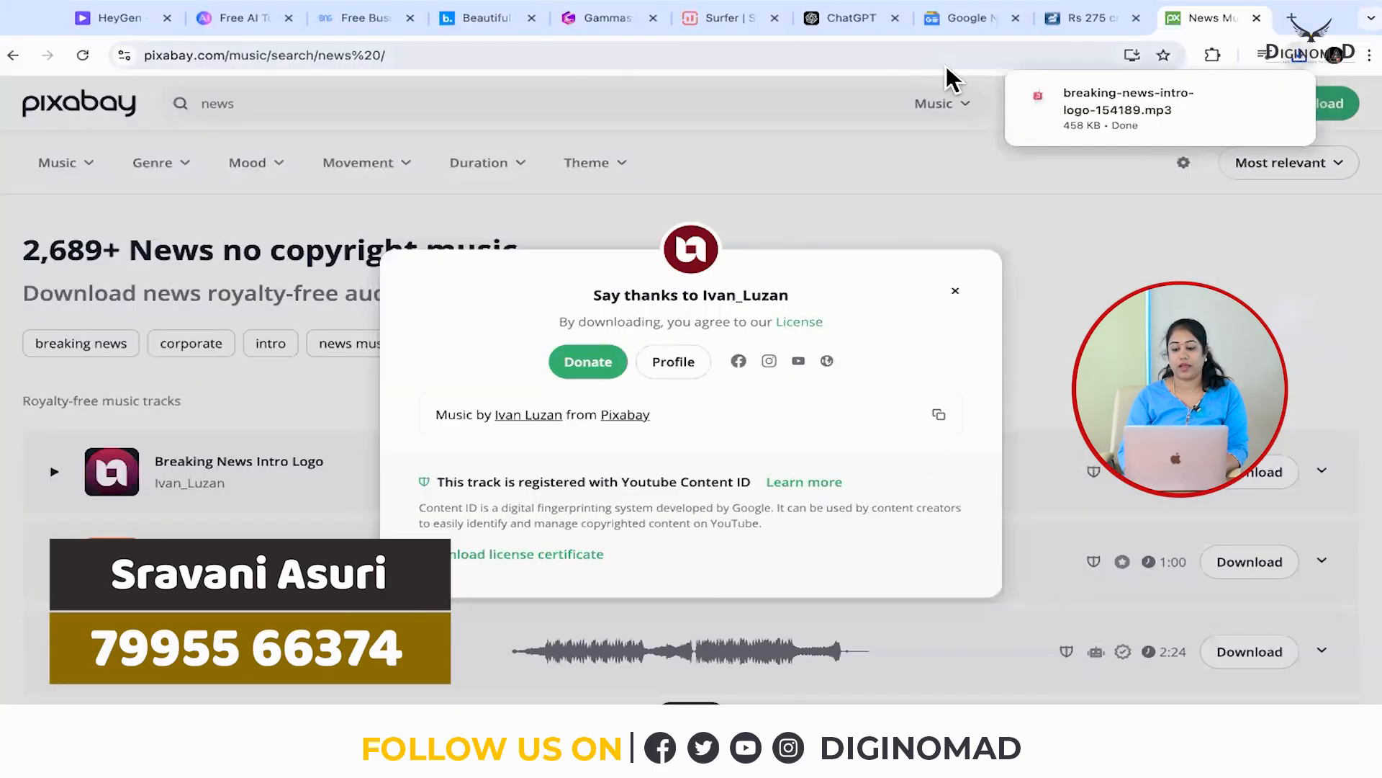
Return to HeyGen and upload the breaking-news-intro-logo-154189.mp3 file from the Desktop as an asset.
{"action": "left_click", "coordinate": [73, 22]}
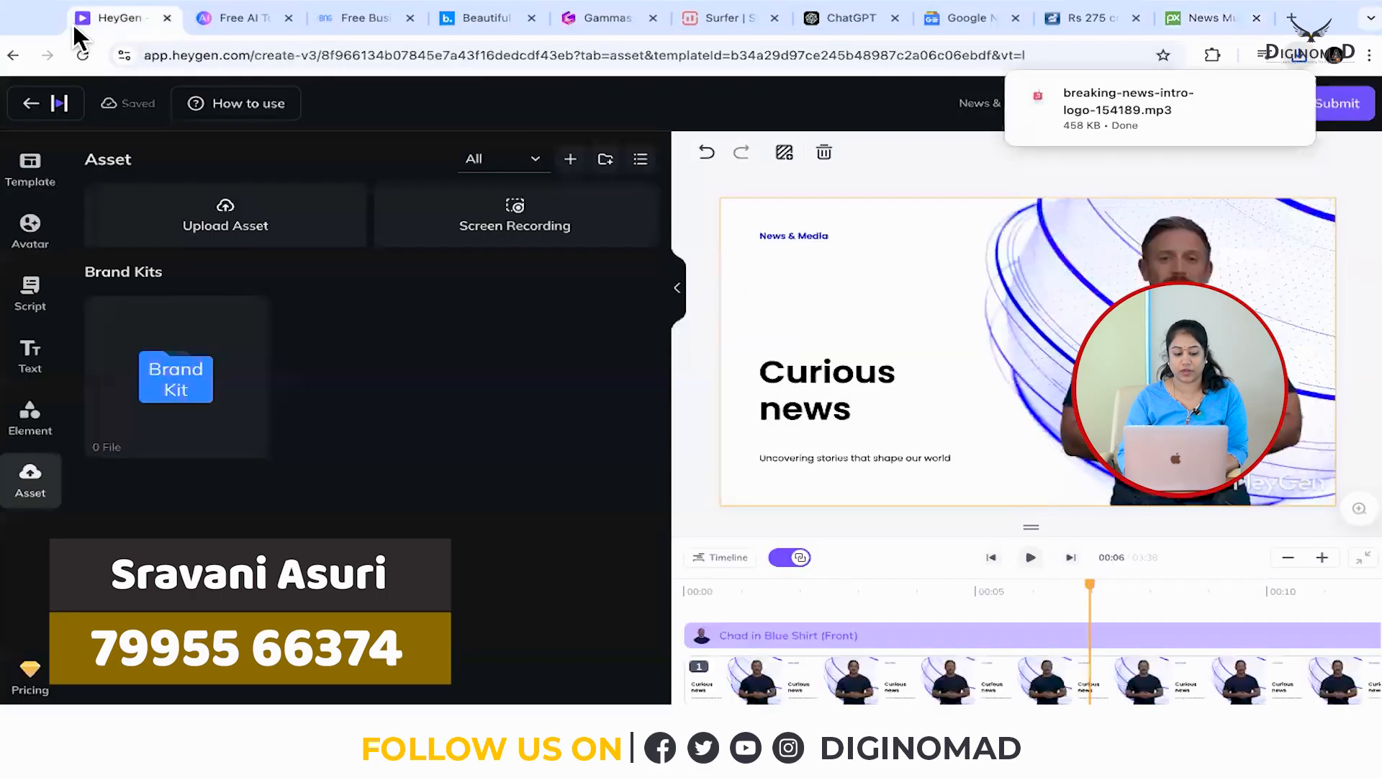
{"action": "left_click", "coordinate": [264, 219]}
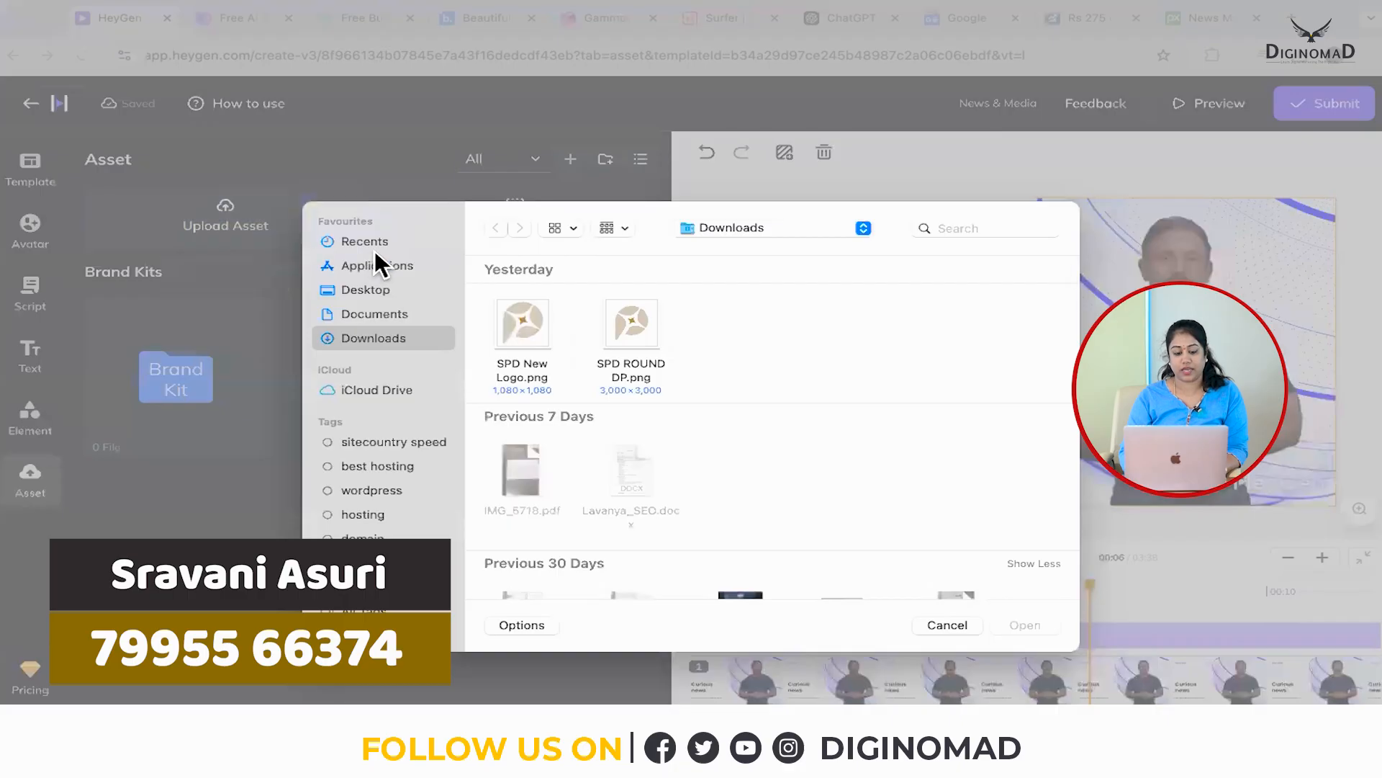
{"action": "left_click", "coordinate": [375, 256]}
{"action": "left_click", "coordinate": [378, 242]}
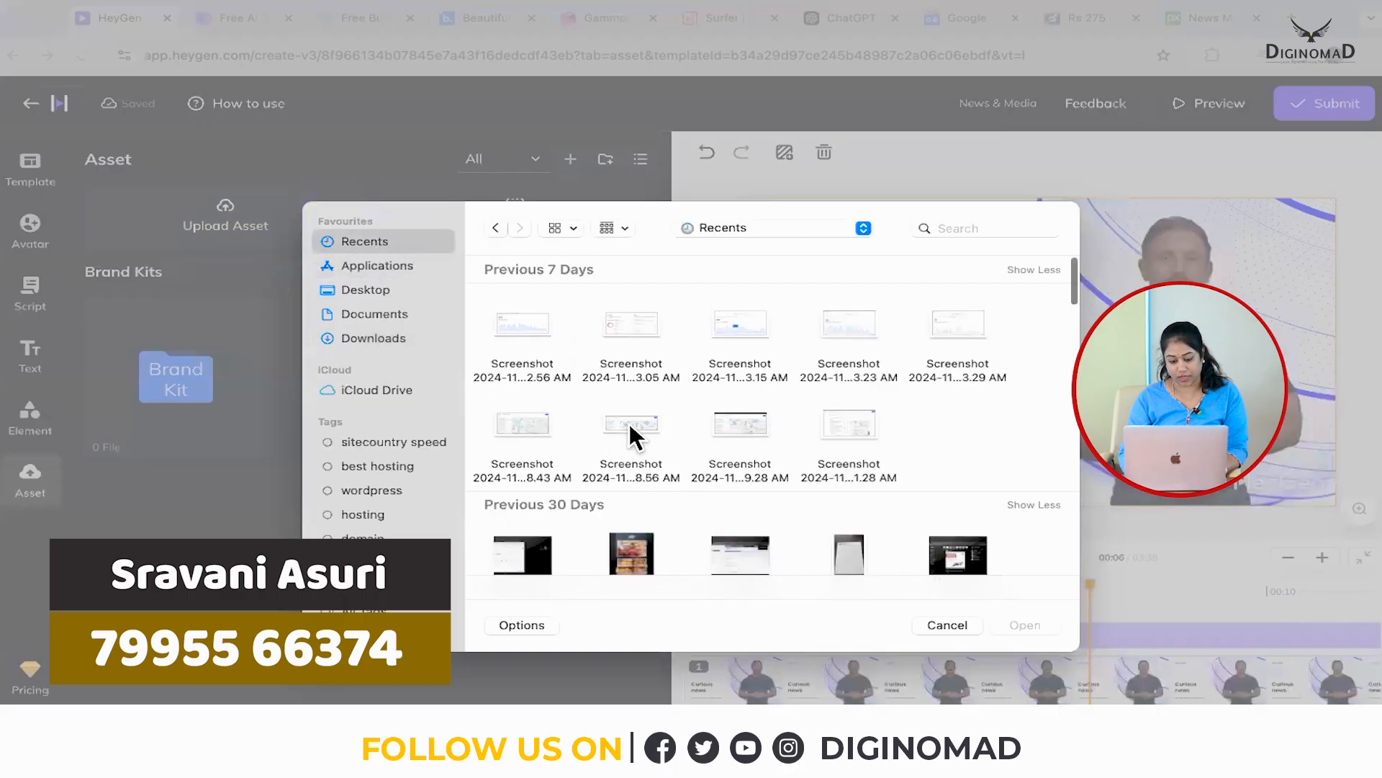
{"action": "left_click", "coordinate": [403, 288]}
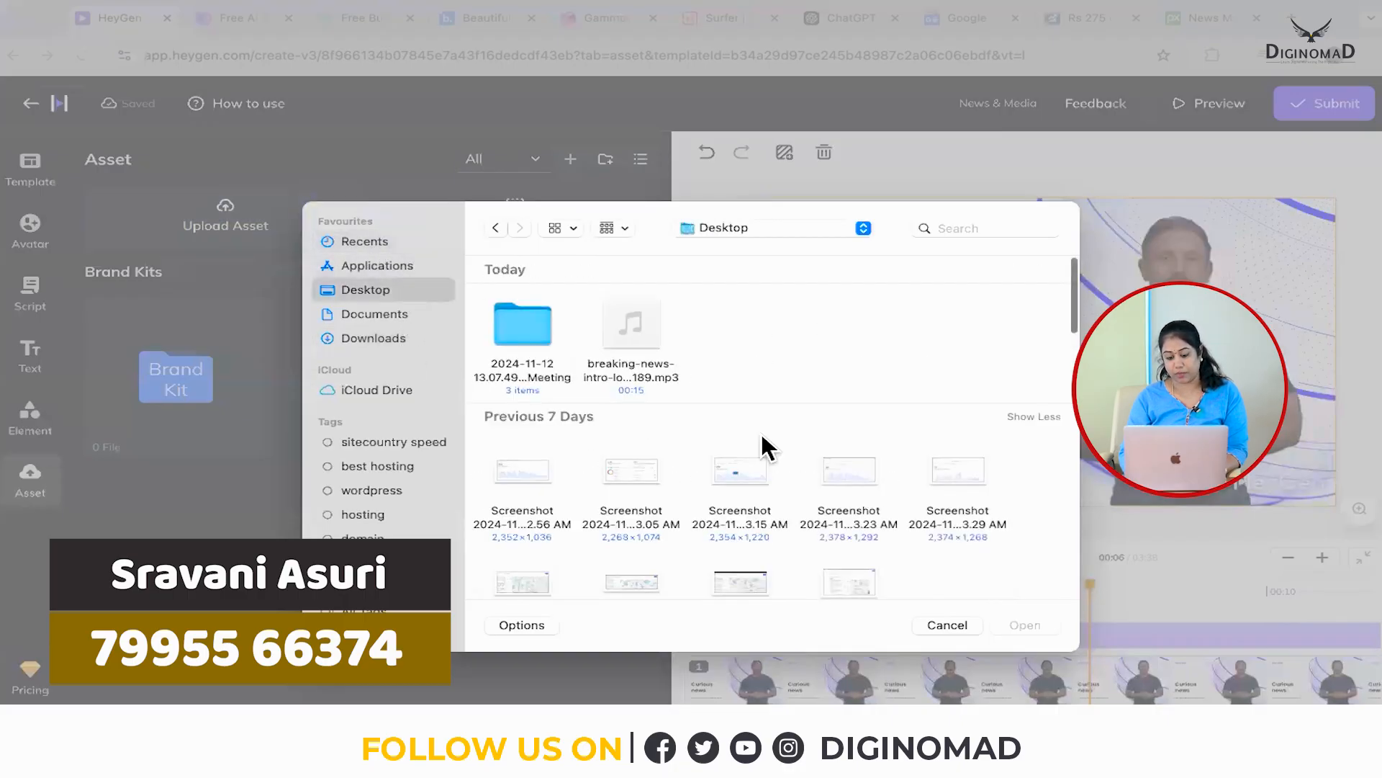
{"action": "left_click", "coordinate": [638, 328]}
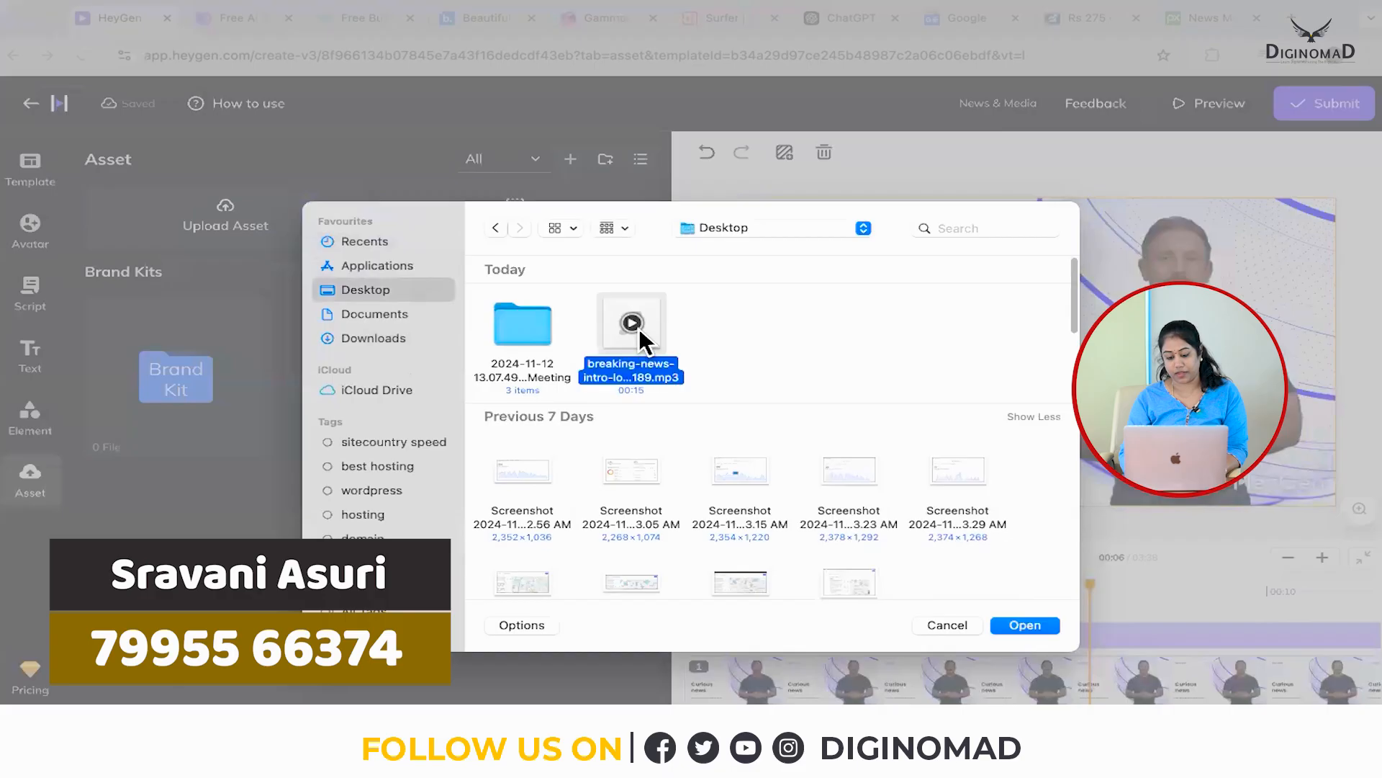
{"action": "left_click", "coordinate": [1031, 624]}
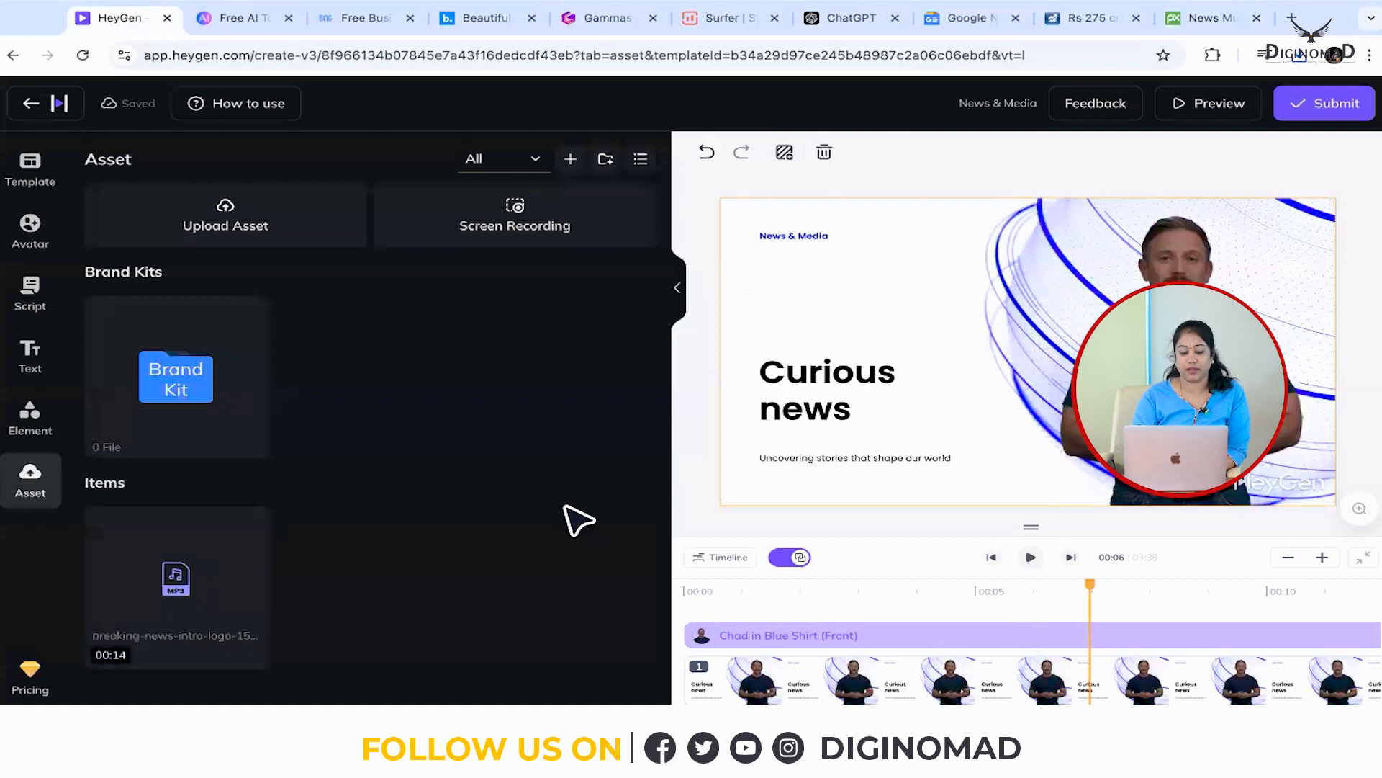
Add the uploaded breaking-news intro track to the first scene and inspect the timeline, leaving the playhead at about 9 seconds.
{"action": "mouse_move", "coordinate": [188, 576]}
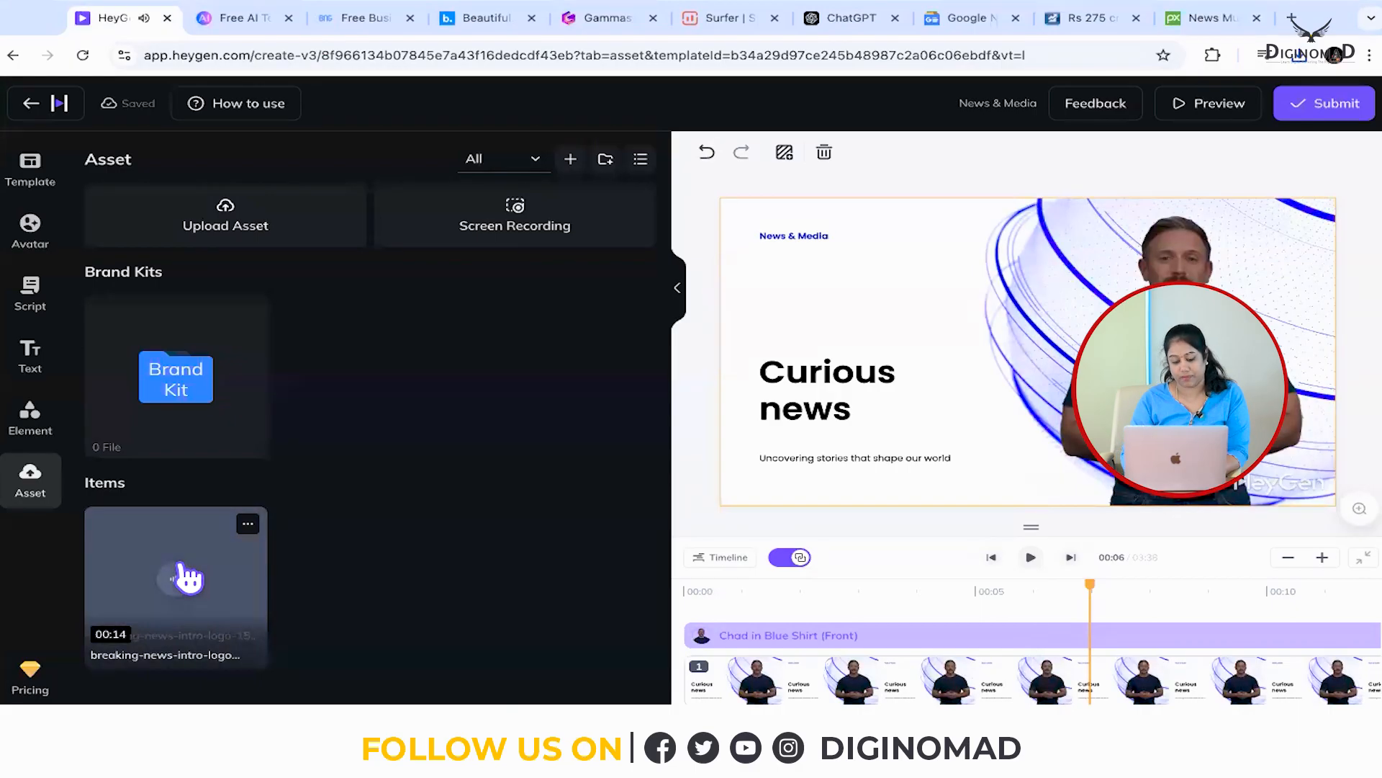
{"action": "left_click_drag", "start_coordinate": [189, 576], "coordinate": [864, 466]}
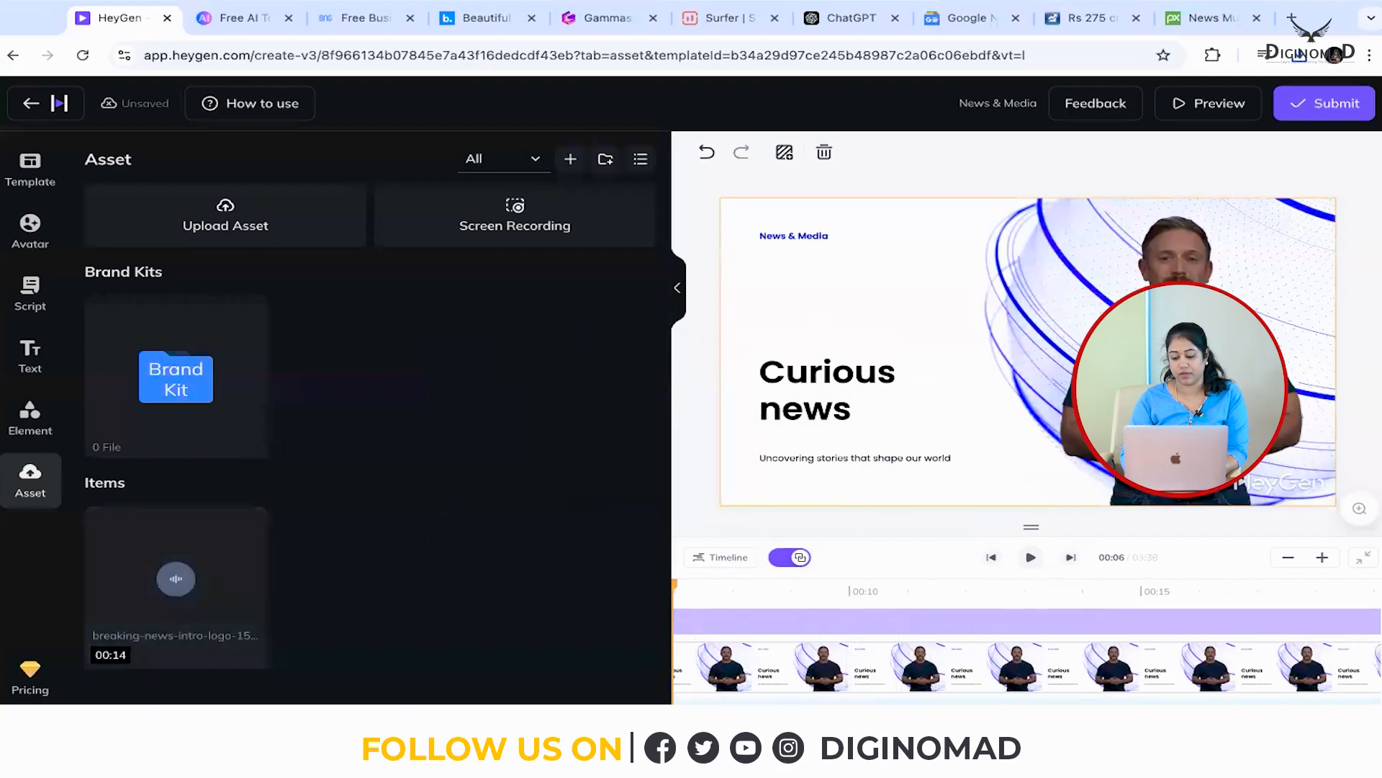
{"action": "left_click", "coordinate": [1235, 700]}
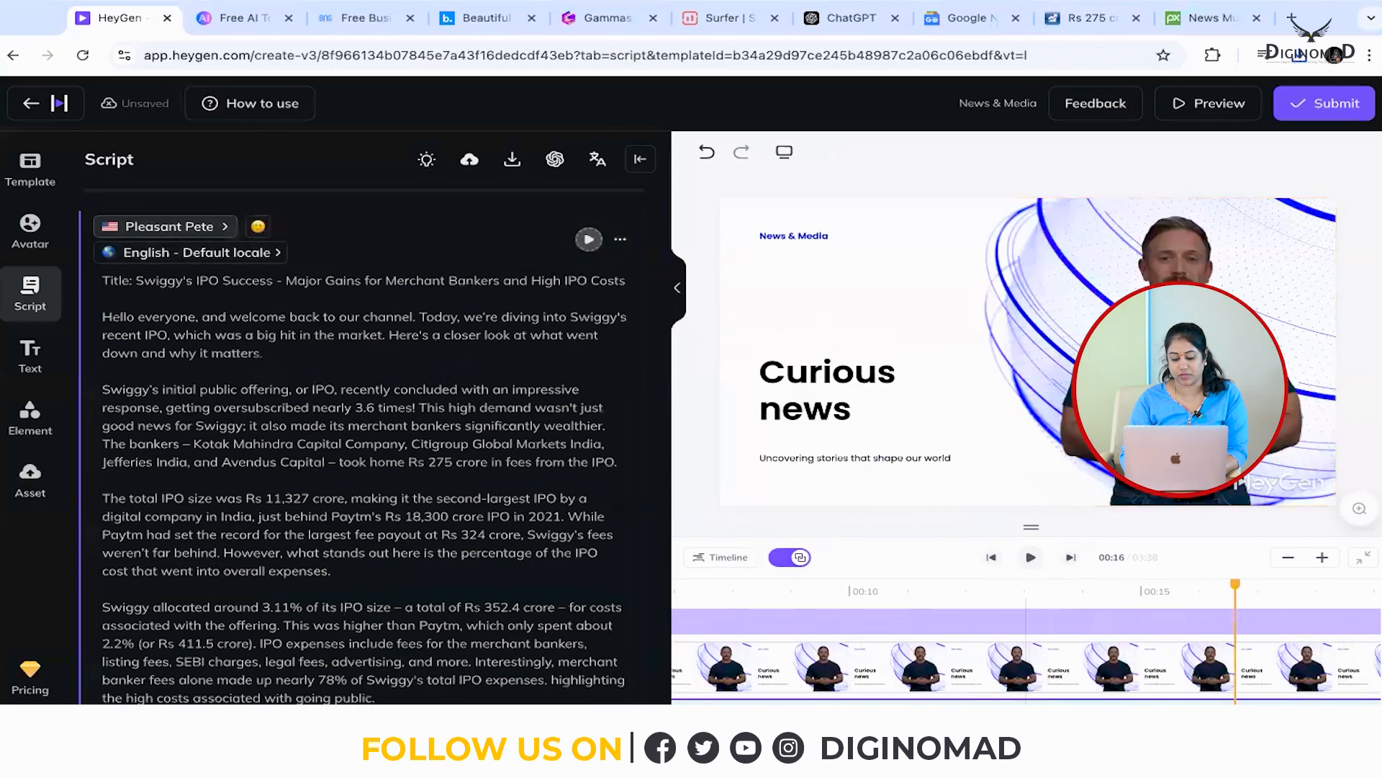
{"action": "left_click", "coordinate": [789, 700]}
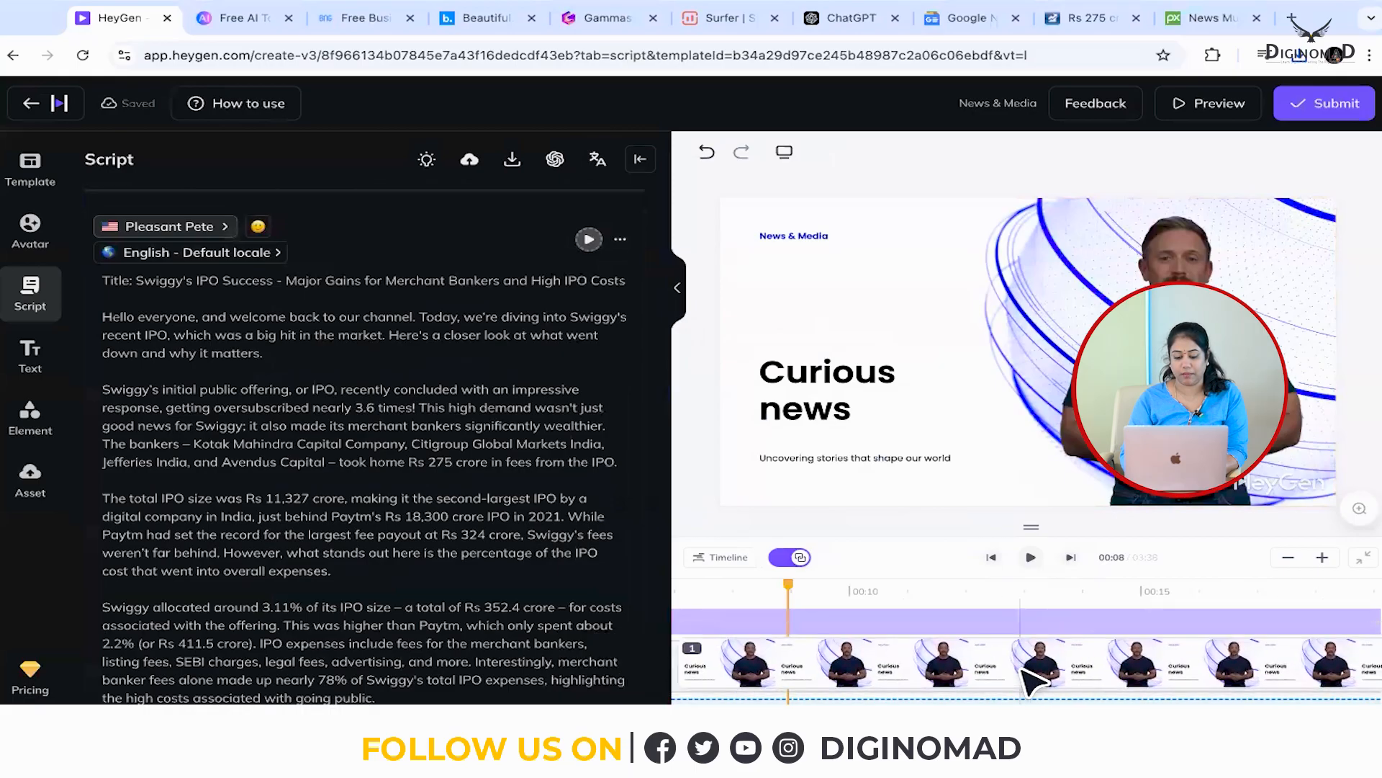
{"action": "left_click", "coordinate": [1022, 668]}
{"action": "left_click", "coordinate": [823, 621]}
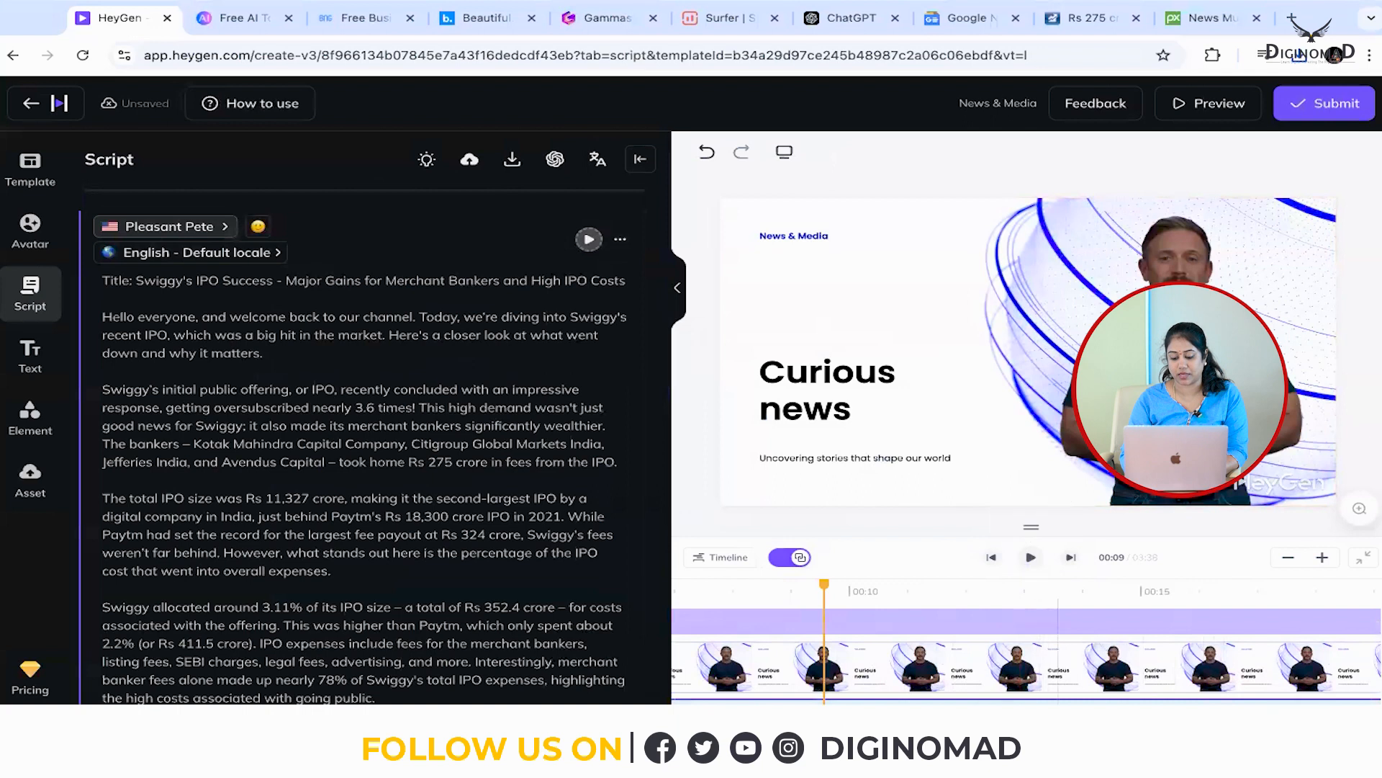
Preview the timeline from the playhead, try to submit the News & Media video, and return to the editor.
{"action": "left_click", "coordinate": [729, 559]}
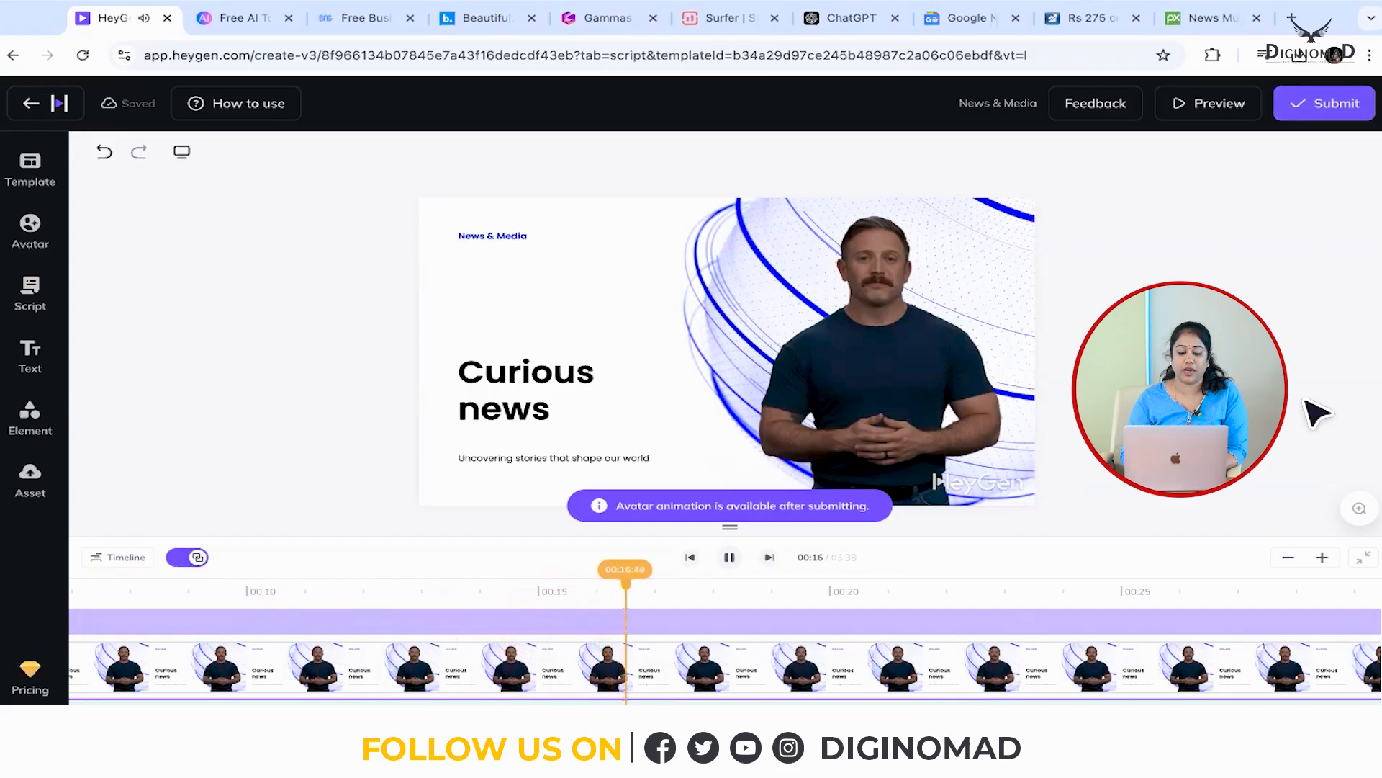
{"action": "left_click", "coordinate": [1327, 115]}
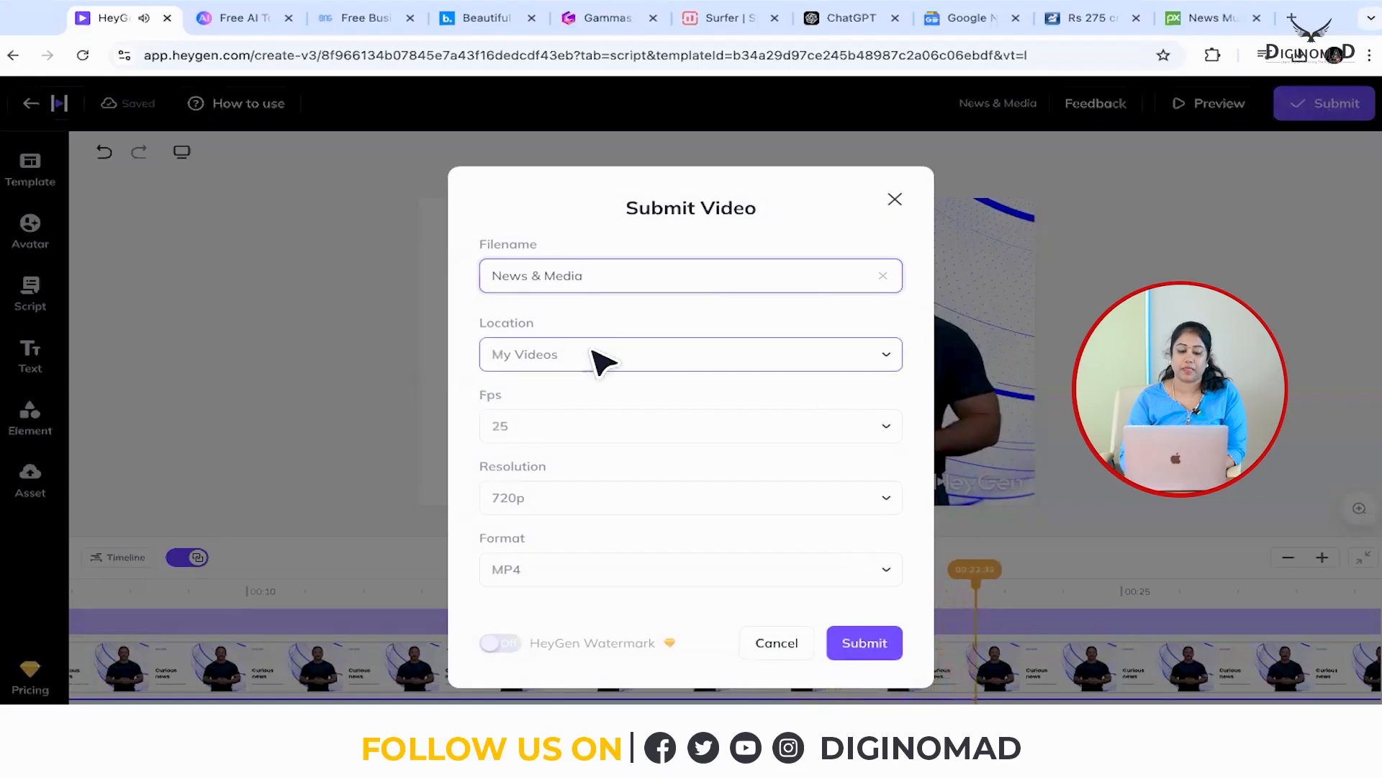
{"action": "left_click", "coordinate": [860, 643]}
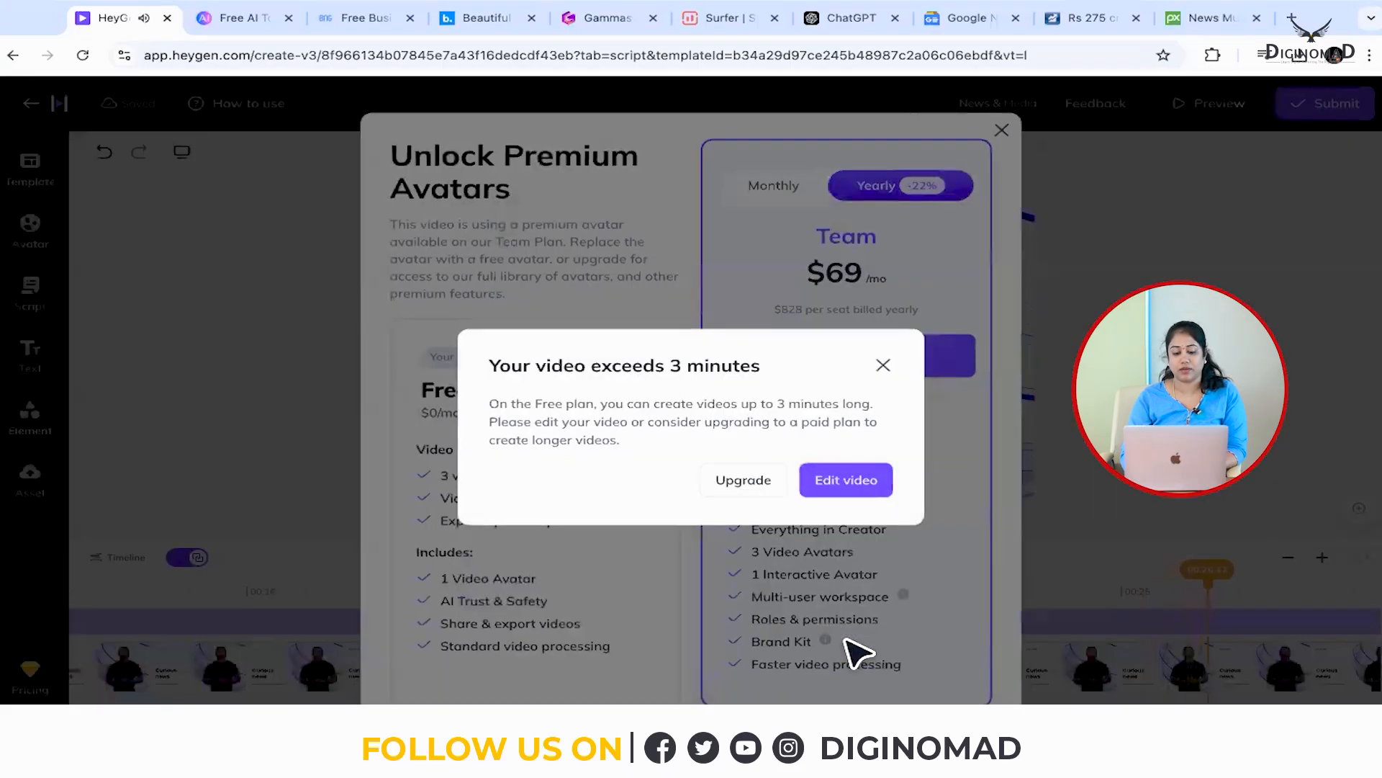
{"action": "left_click", "coordinate": [859, 484]}
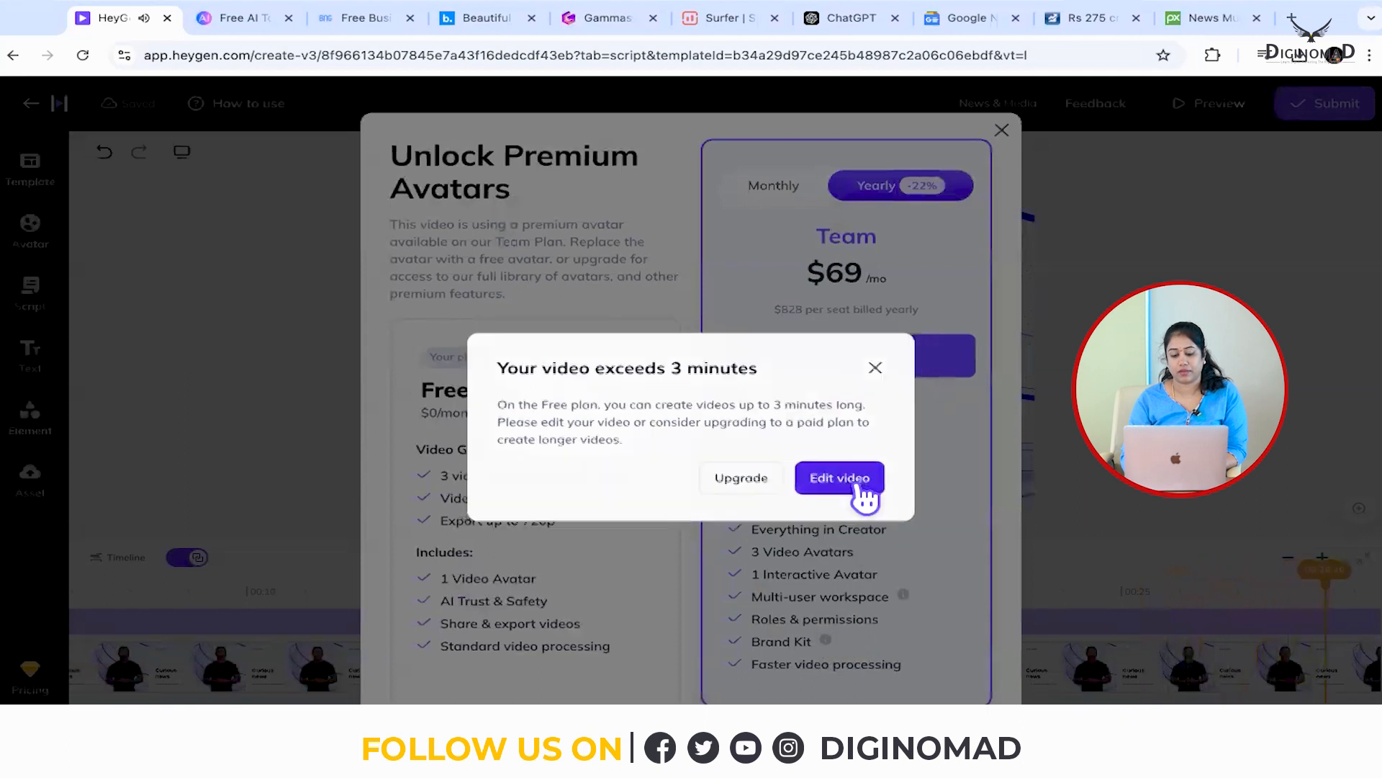
{"action": "left_click", "coordinate": [1003, 131]}
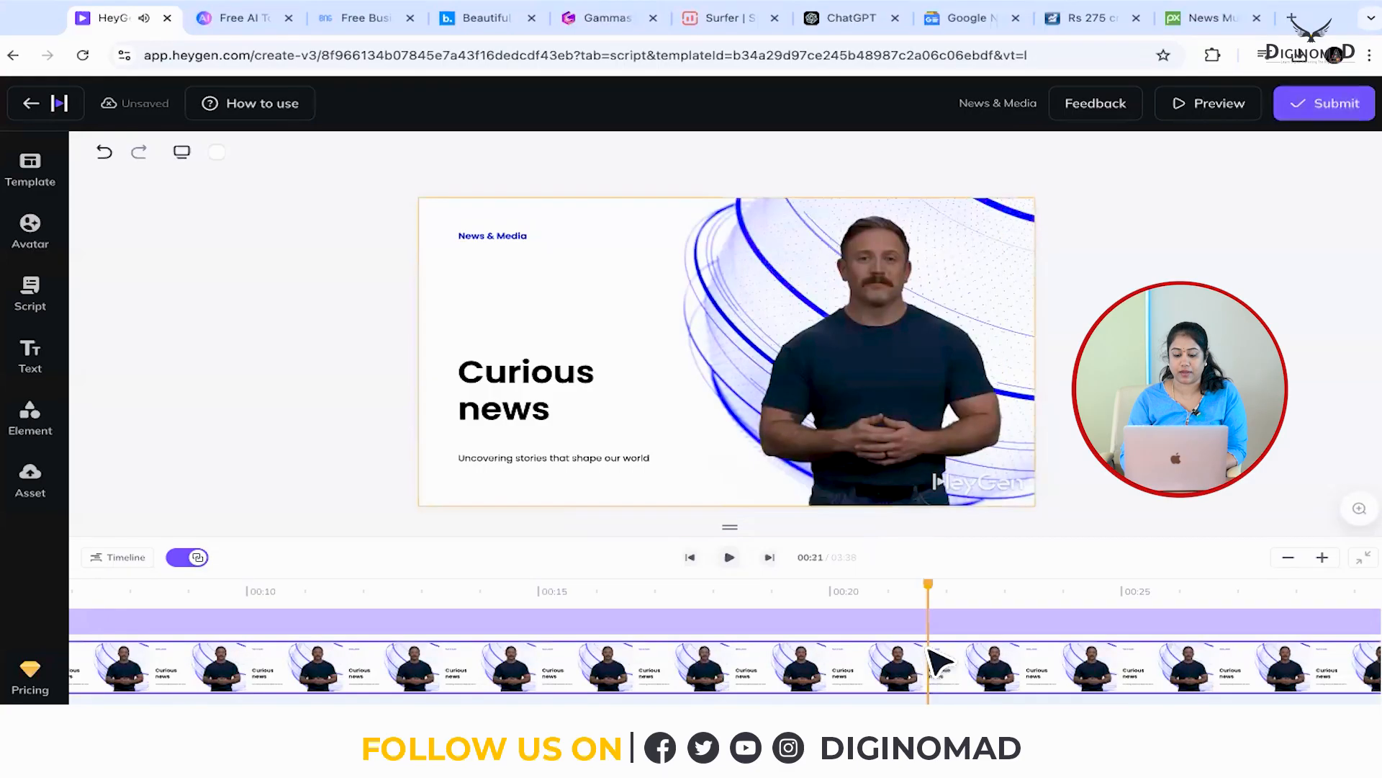
Remove the avatar from the "Shaping worldwide progress" scene just before the final scene, and delete that scene.
{"action": "left_click", "coordinate": [1145, 676]}
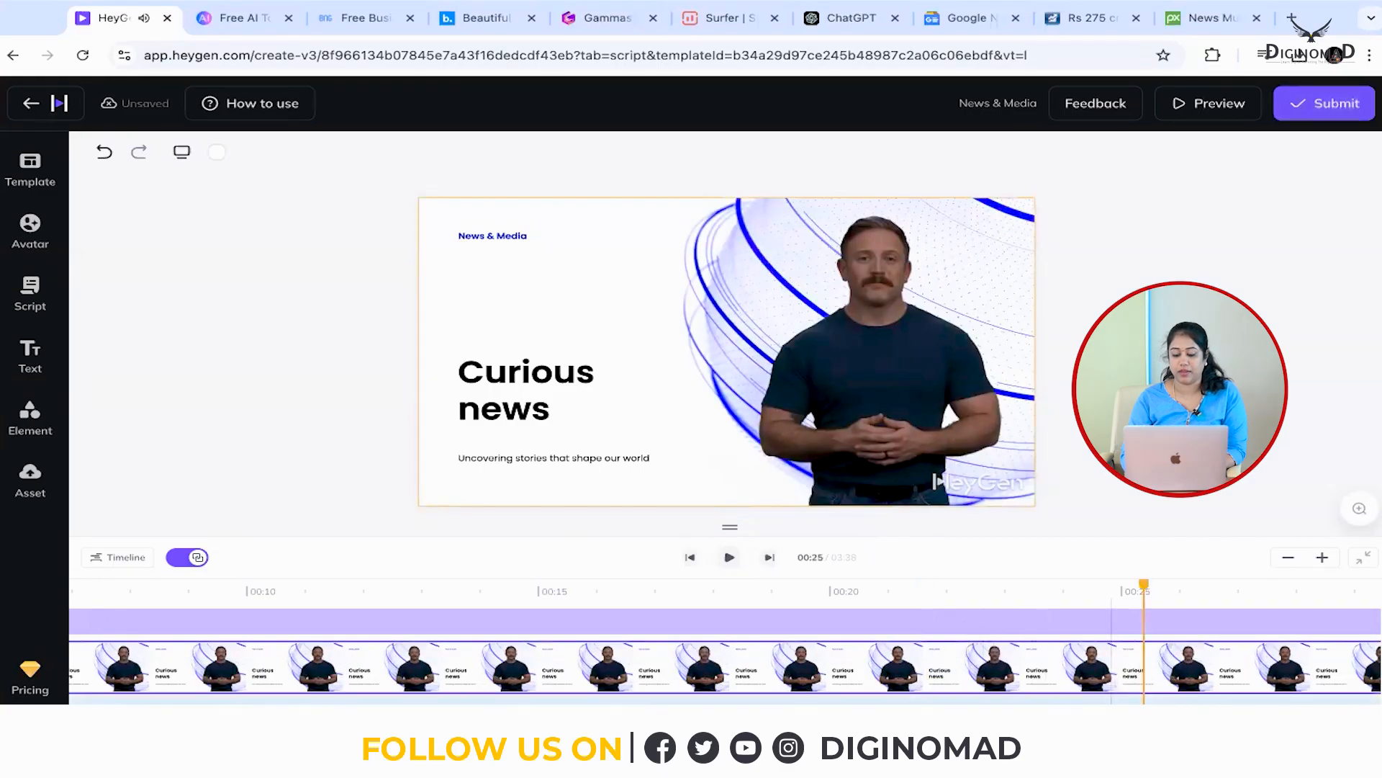
{"action": "scroll", "coordinate": [1302, 700], "scroll_direction": "right", "scroll_amount": 5}
{"action": "scroll", "coordinate": [1302, 700], "scroll_direction": "right", "scroll_amount": 15}
{"action": "scroll", "coordinate": [1301, 700], "scroll_direction": "right", "scroll_amount": 15}
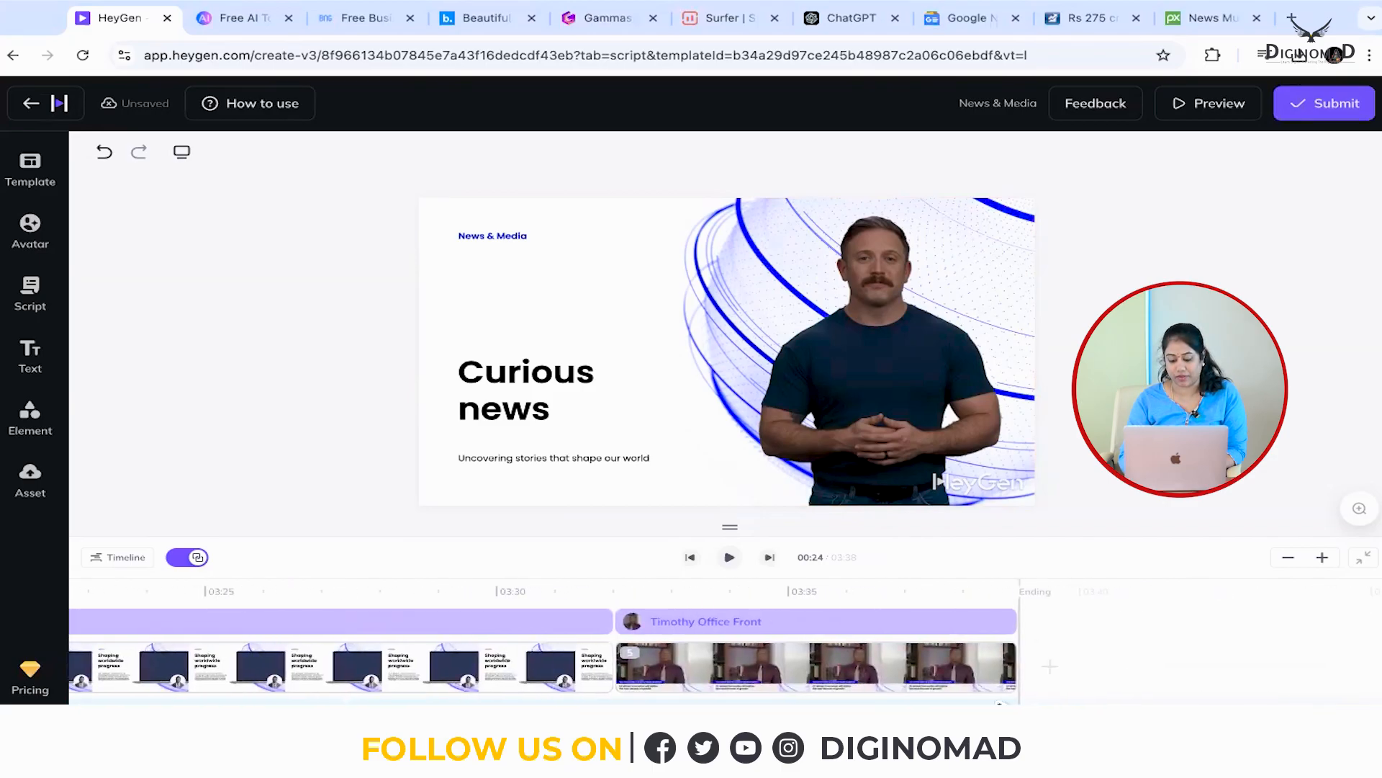
{"action": "left_click", "coordinate": [847, 648]}
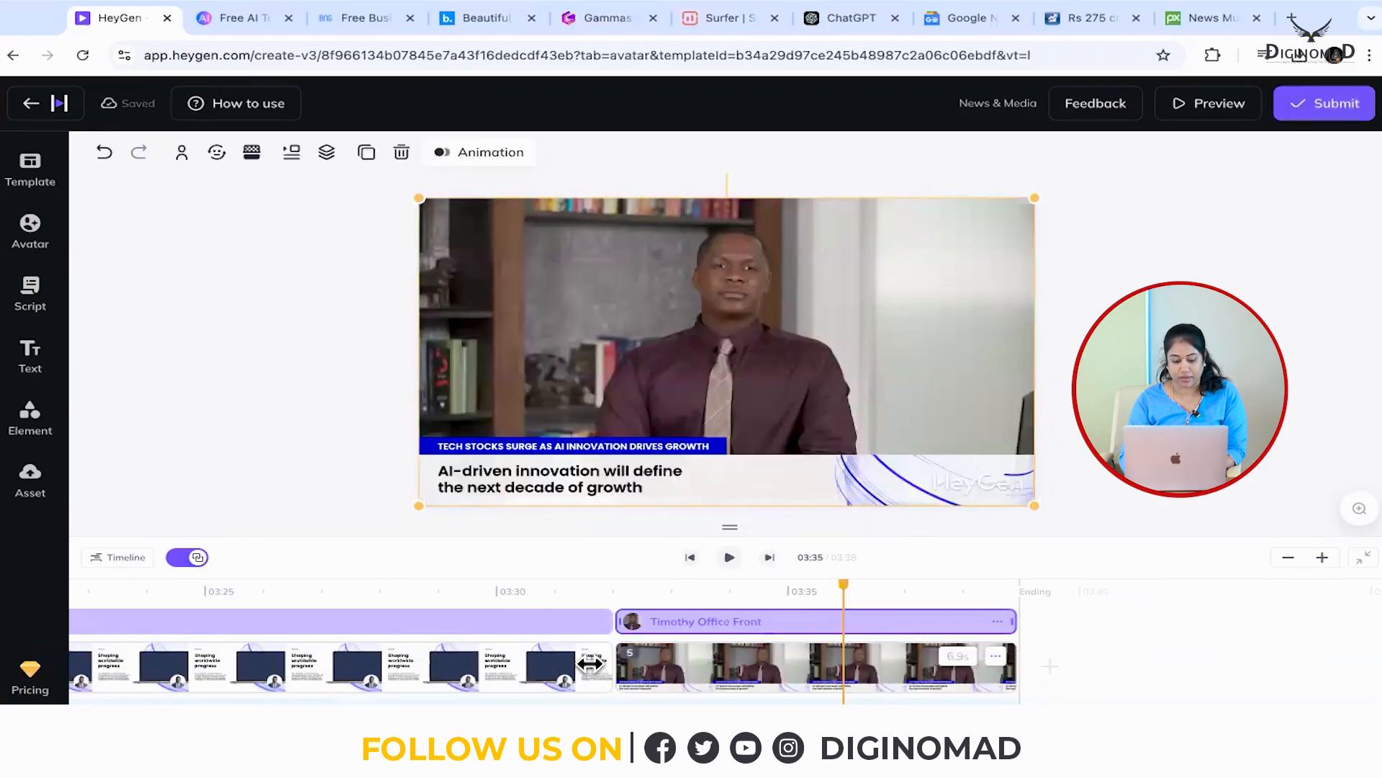
{"action": "left_click", "coordinate": [516, 629]}
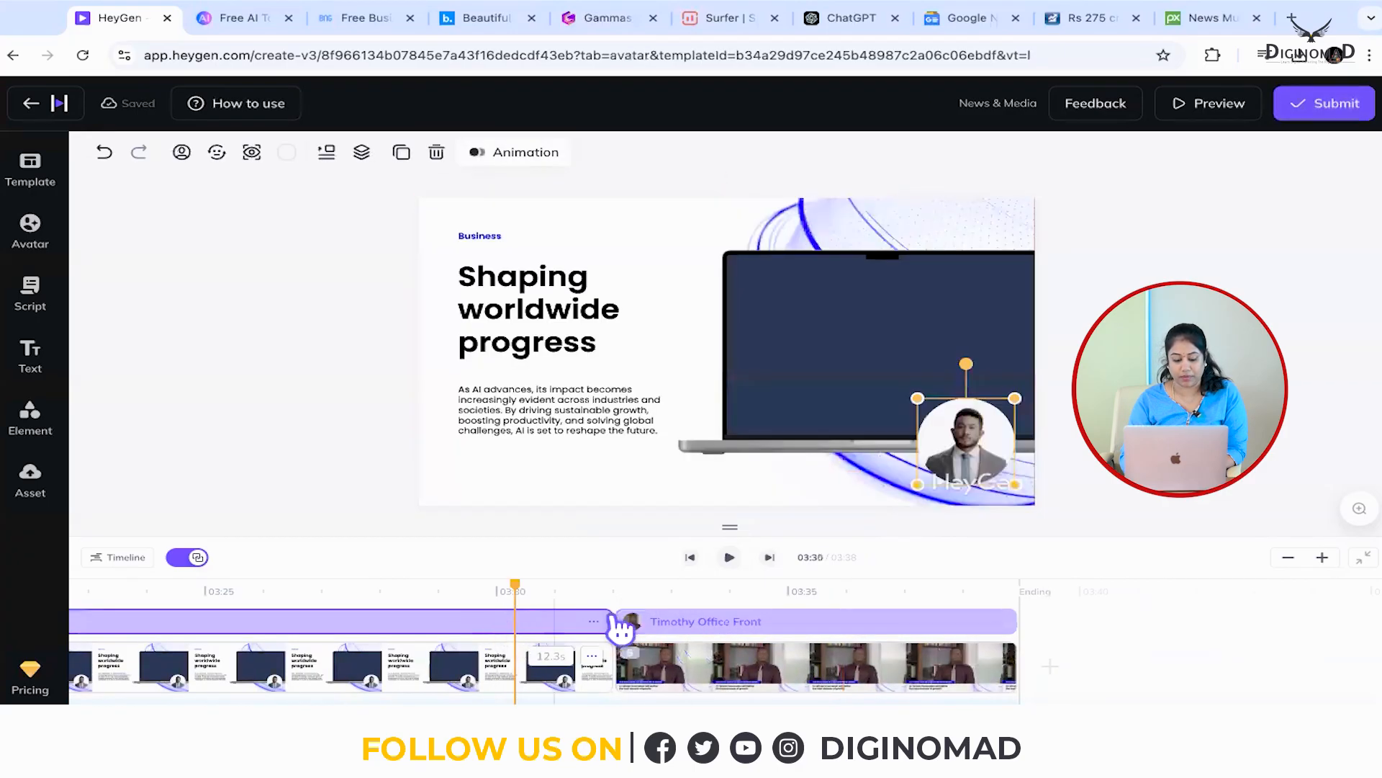
{"action": "left_click_drag", "start_coordinate": [609, 621], "coordinate": [18, 580]}
{"action": "left_click", "coordinate": [496, 664]}
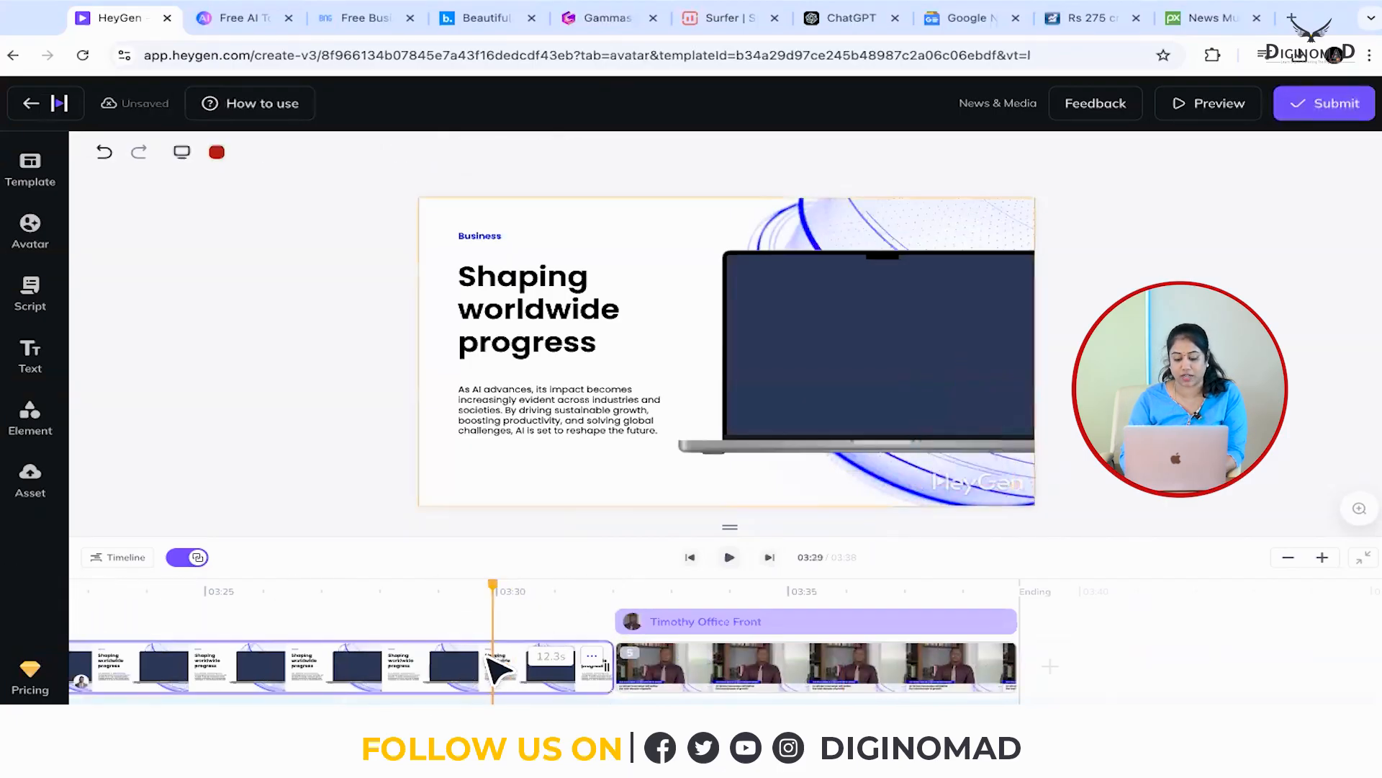
{"action": "left_click_drag", "start_coordinate": [611, 659], "coordinate": [18, 627]}
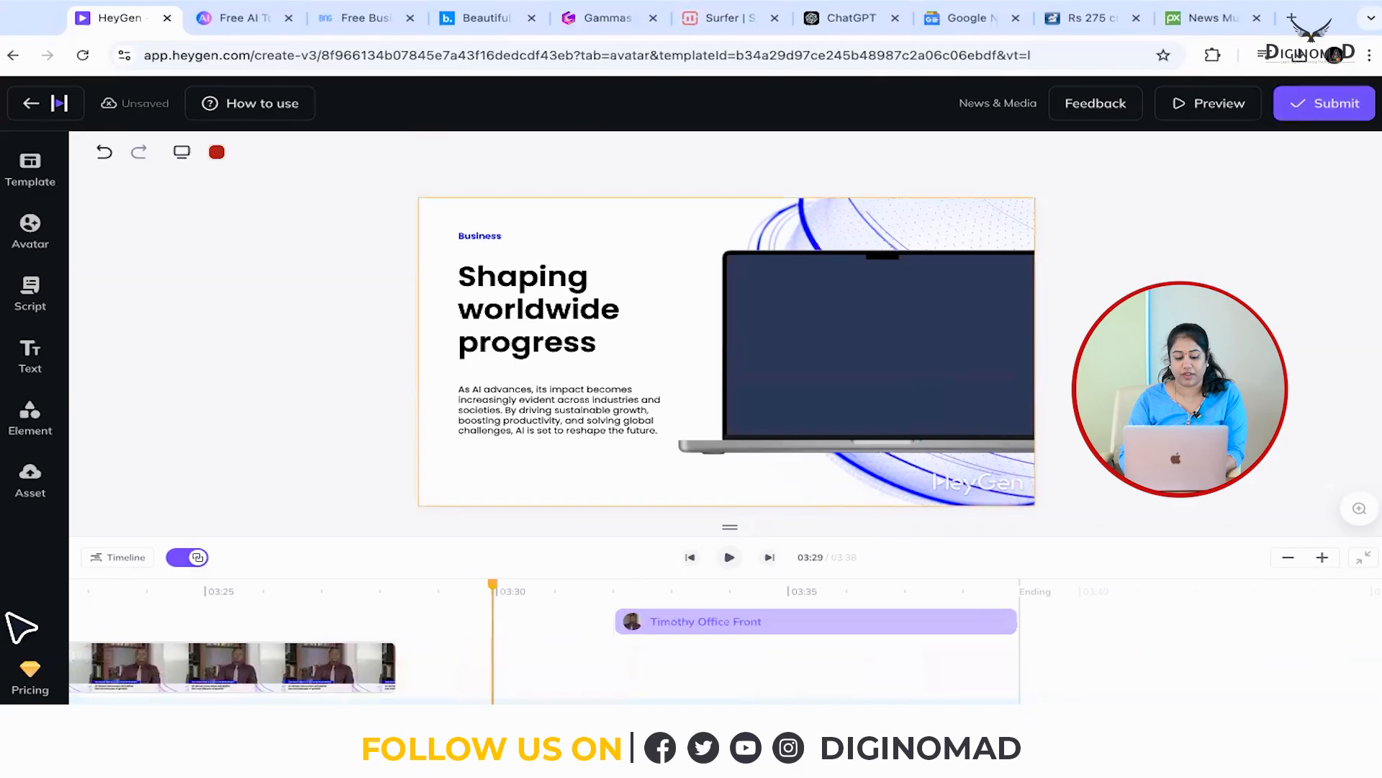
Remove the office avatar from the second scene, captioned "AI-driven innovation will define the next decade of growth", and delete that scene.
{"action": "left_click", "coordinate": [274, 702]}
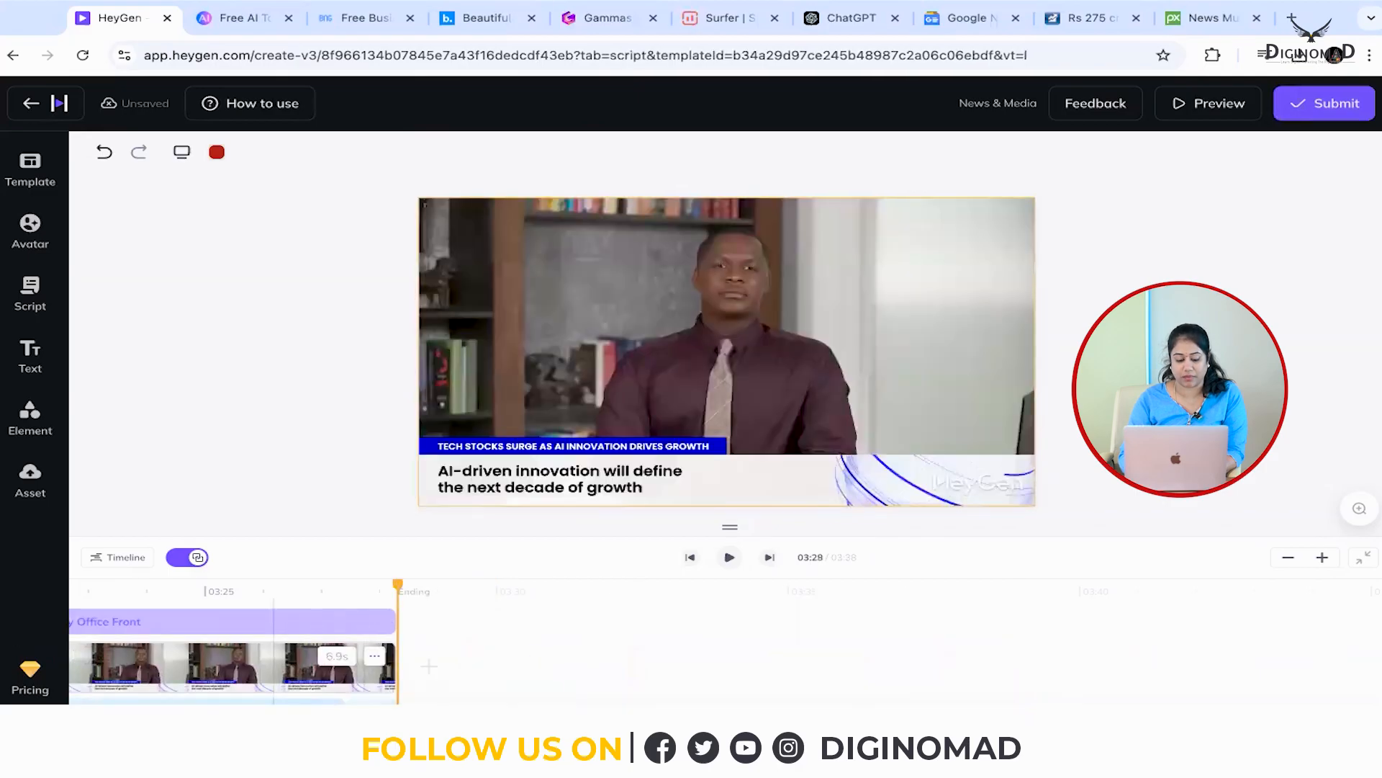
{"action": "left_click", "coordinate": [709, 648]}
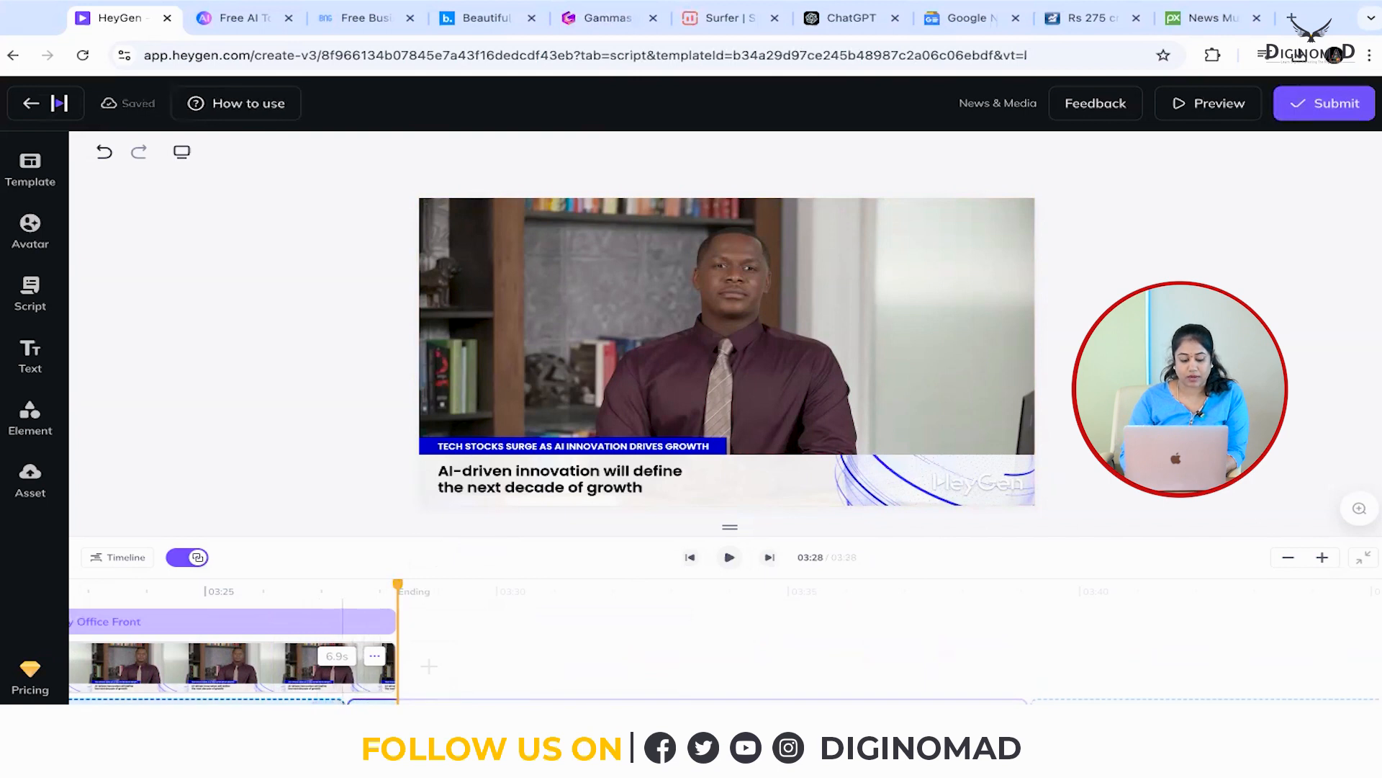
{"action": "left_click", "coordinate": [201, 677]}
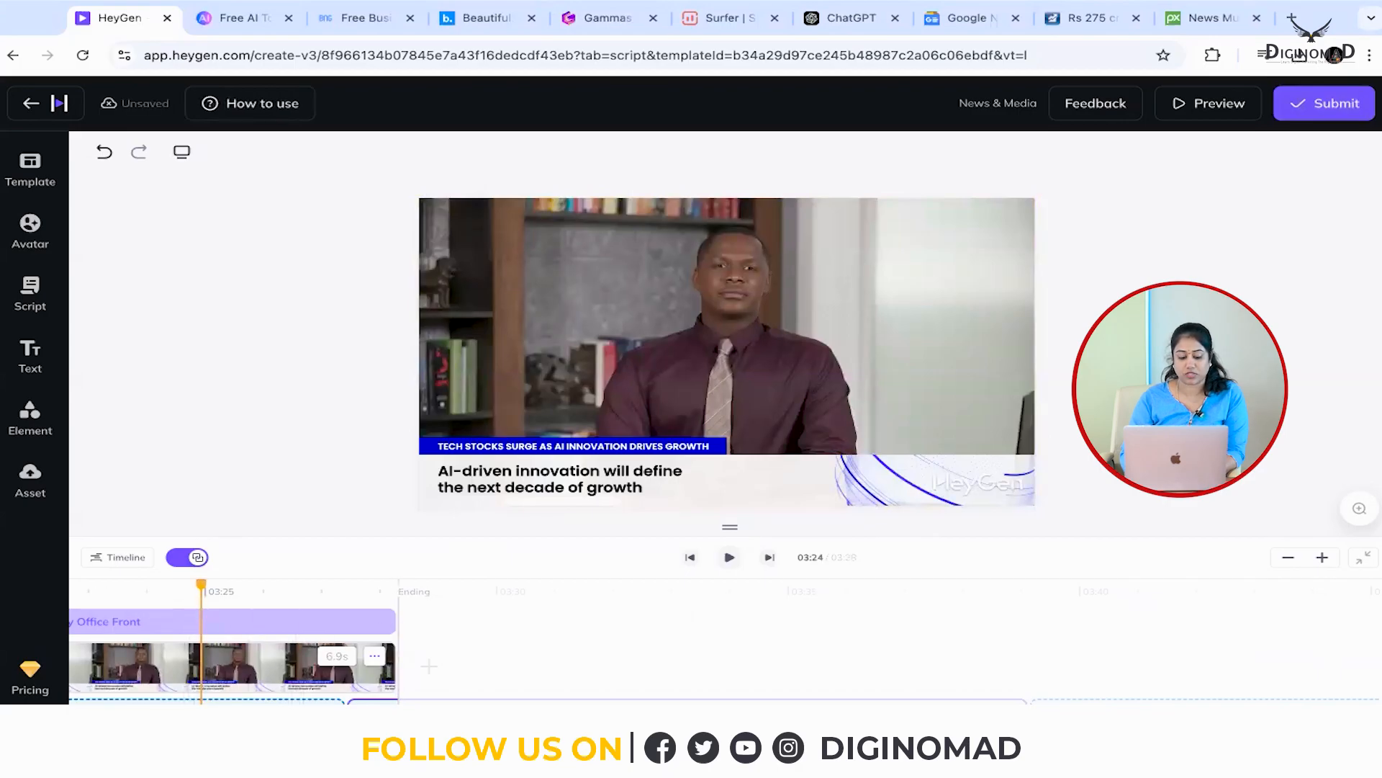
{"action": "left_click", "coordinate": [736, 624]}
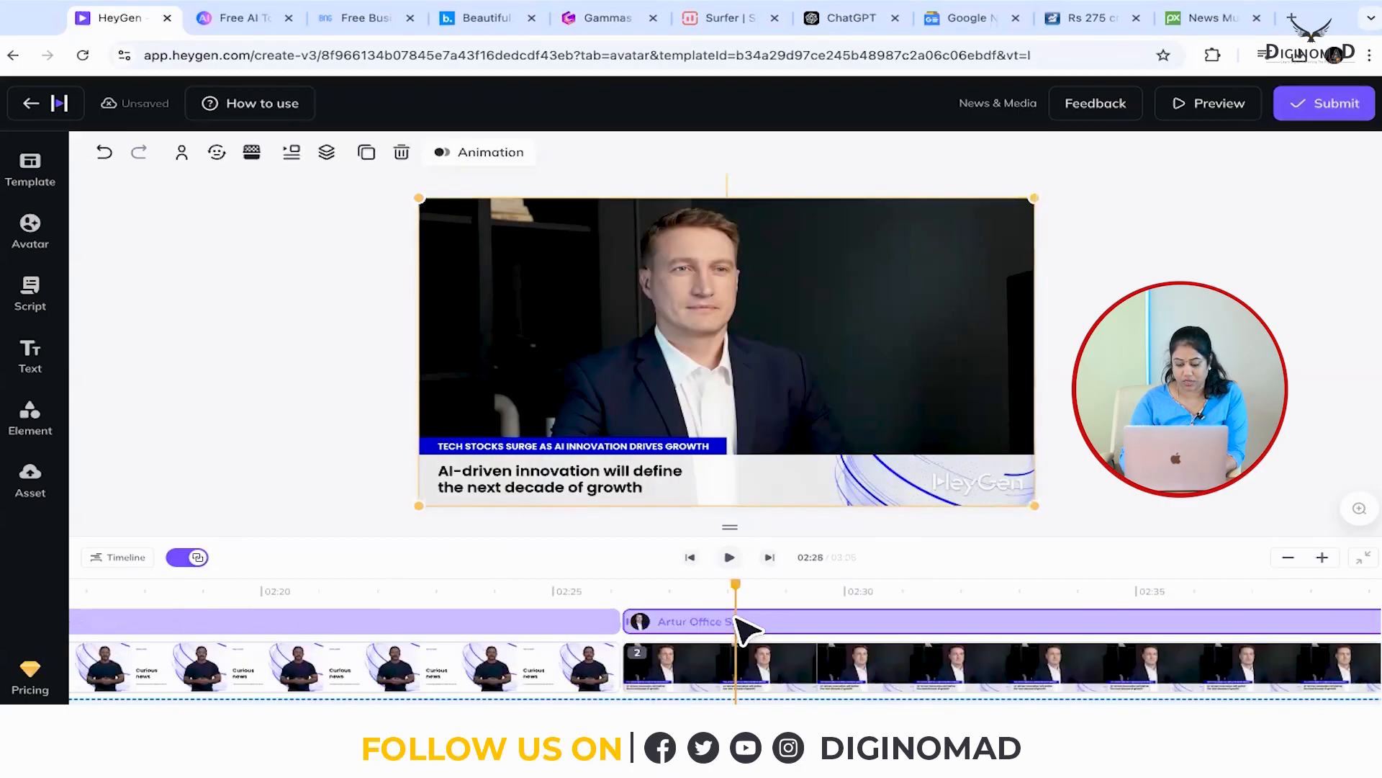
{"action": "key", "text": "Delete"}
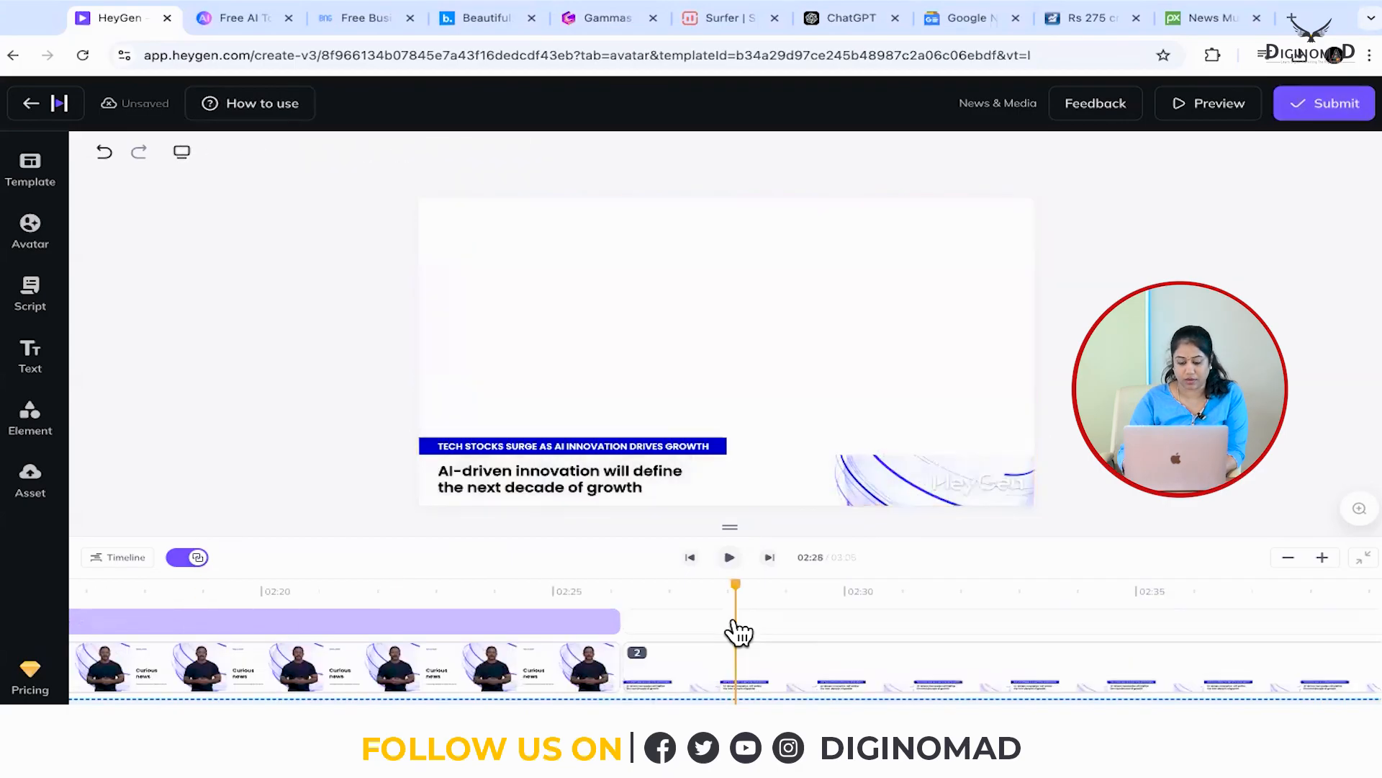
{"action": "left_click", "coordinate": [745, 664]}
{"action": "key", "text": "Delete"}
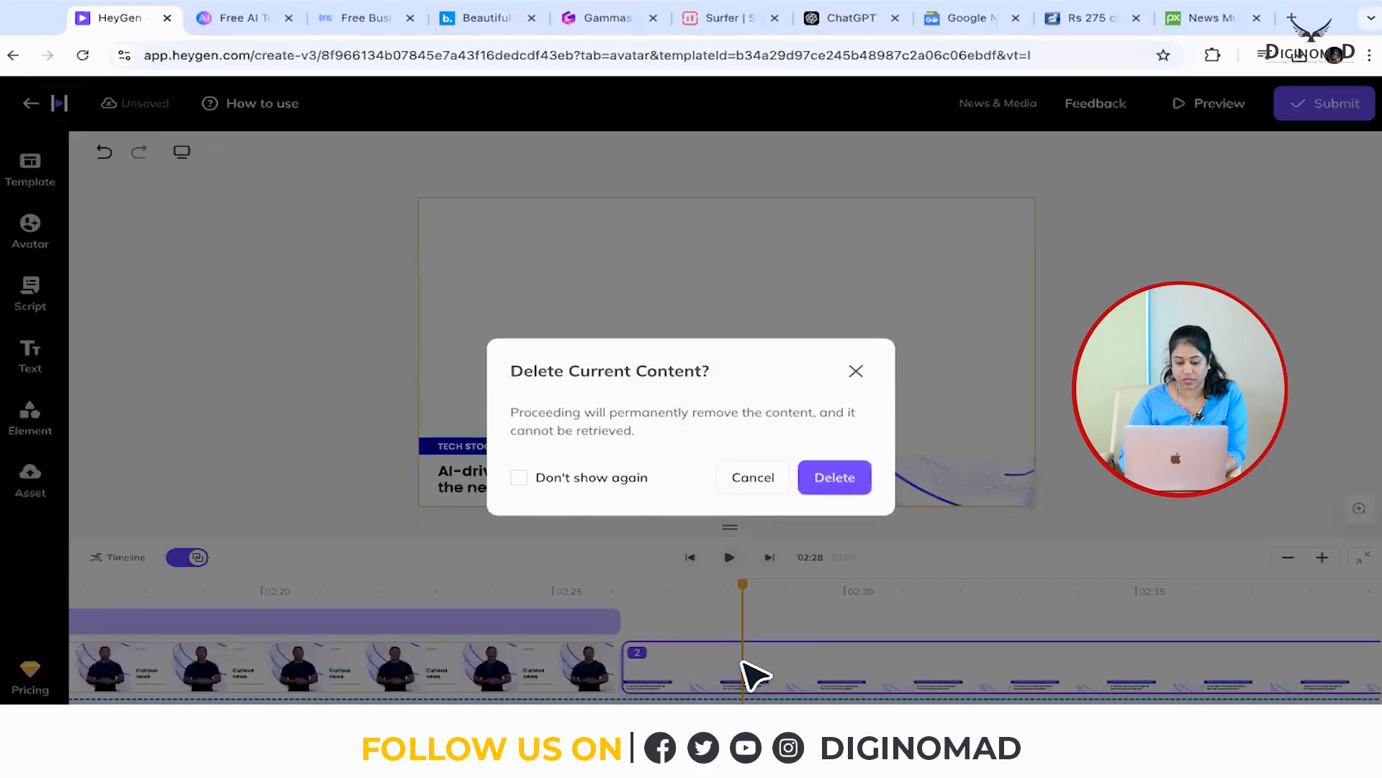
{"action": "left_click", "coordinate": [837, 478]}
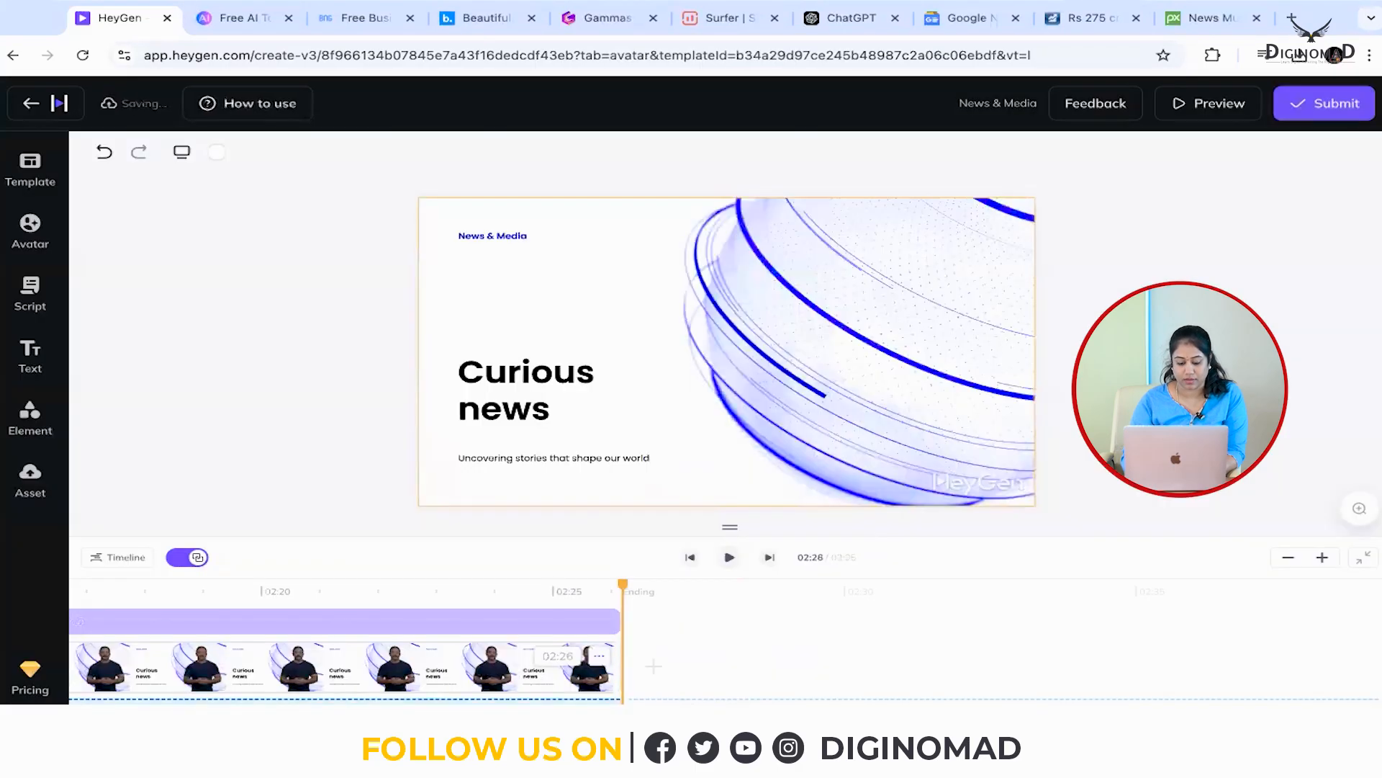
Shorten the first scene's script by cutting the paragraphs from "The total IPO size" up to the Hyundai comparison.
{"action": "left_click", "coordinate": [545, 667]}
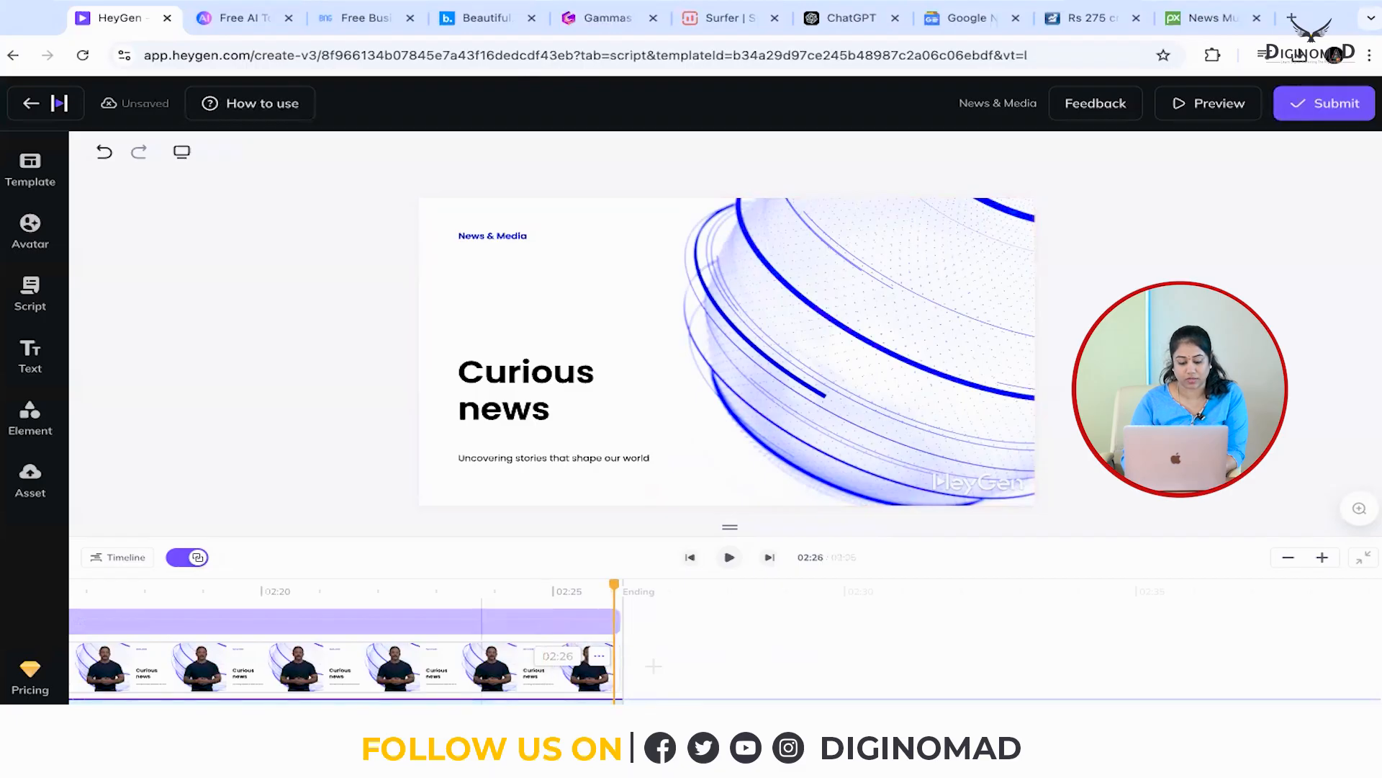
{"action": "left_click", "coordinate": [27, 292]}
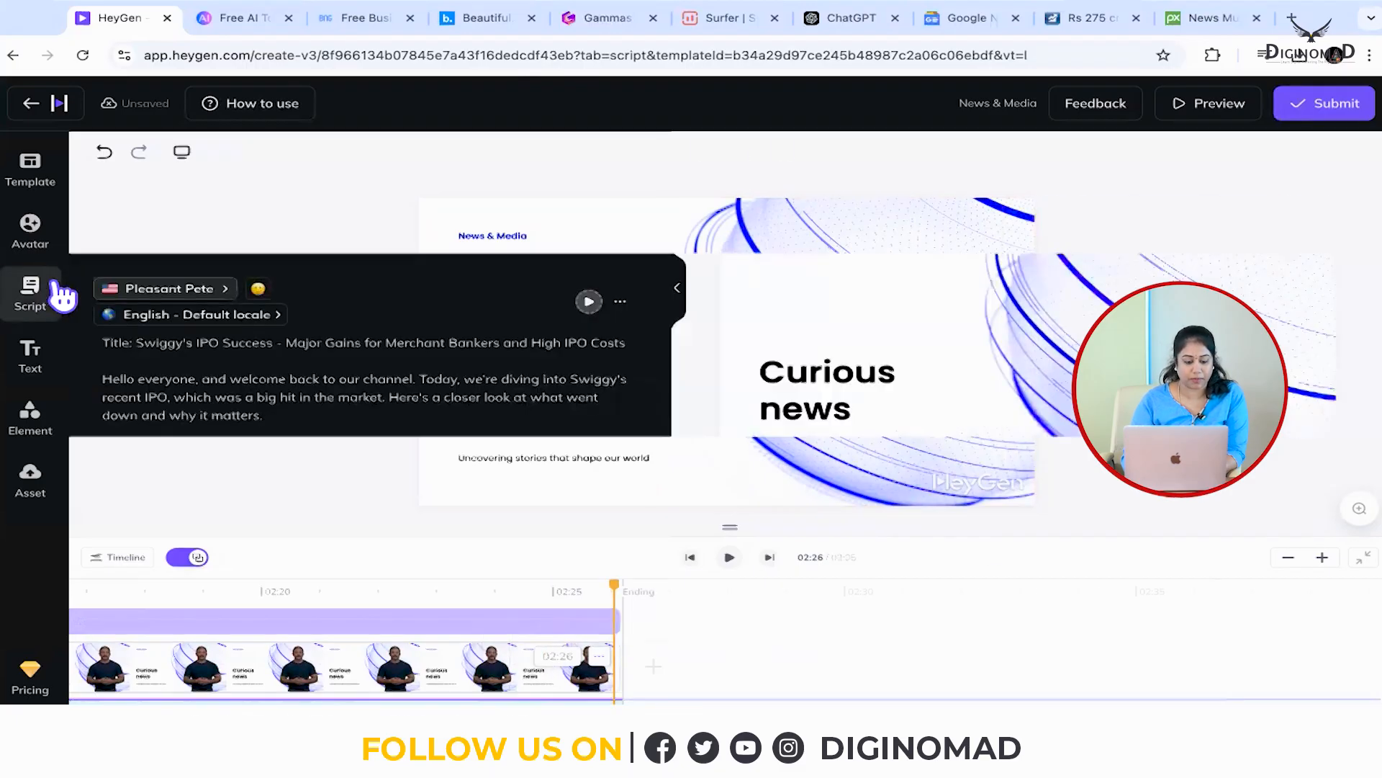
{"action": "left_click_drag", "start_coordinate": [107, 557], "coordinate": [461, 720]}
{"action": "scroll", "coordinate": [268, 280], "scroll_direction": "down", "scroll_amount": 2}
{"action": "key", "text": "super+x"}
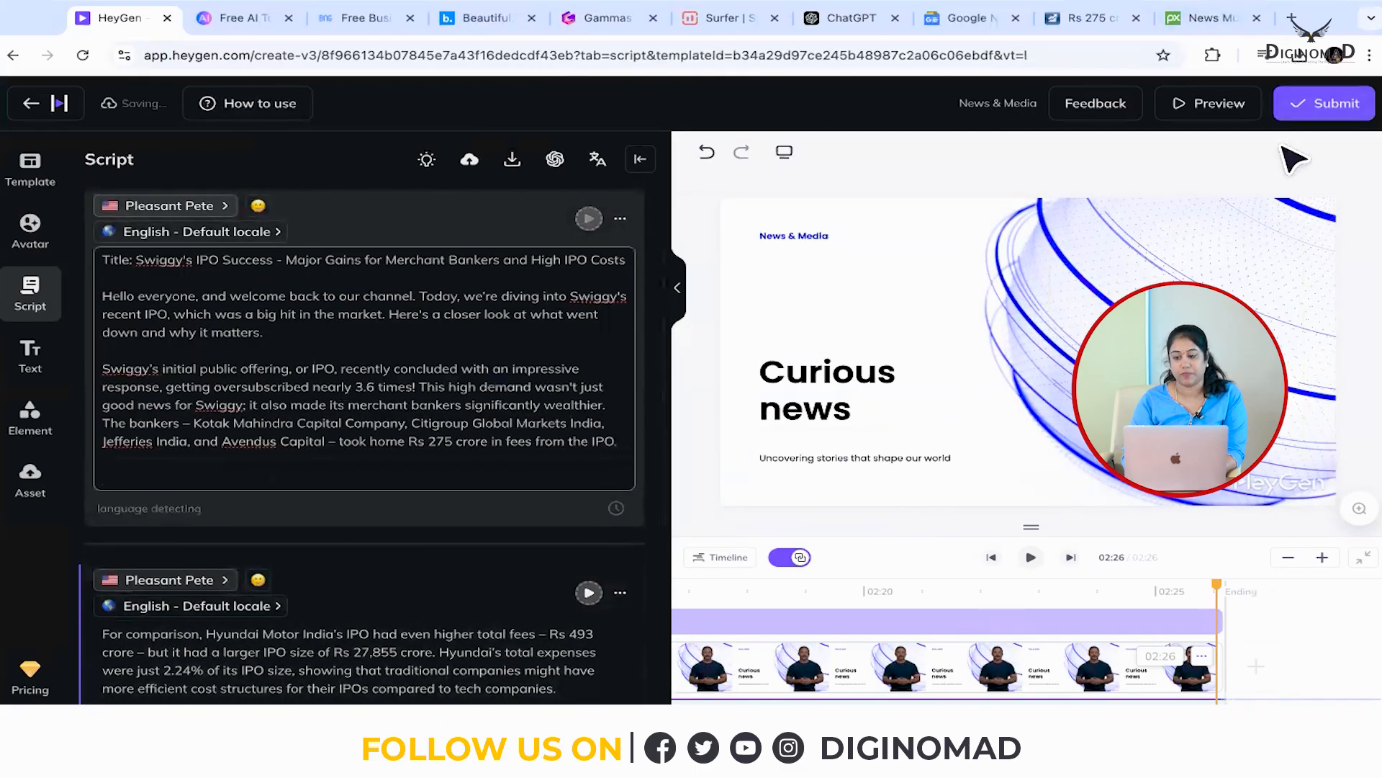
Submit the shortened News & Media video despite the script-duration notice, and briefly play its preview from the start.
{"action": "left_click", "coordinate": [1336, 123]}
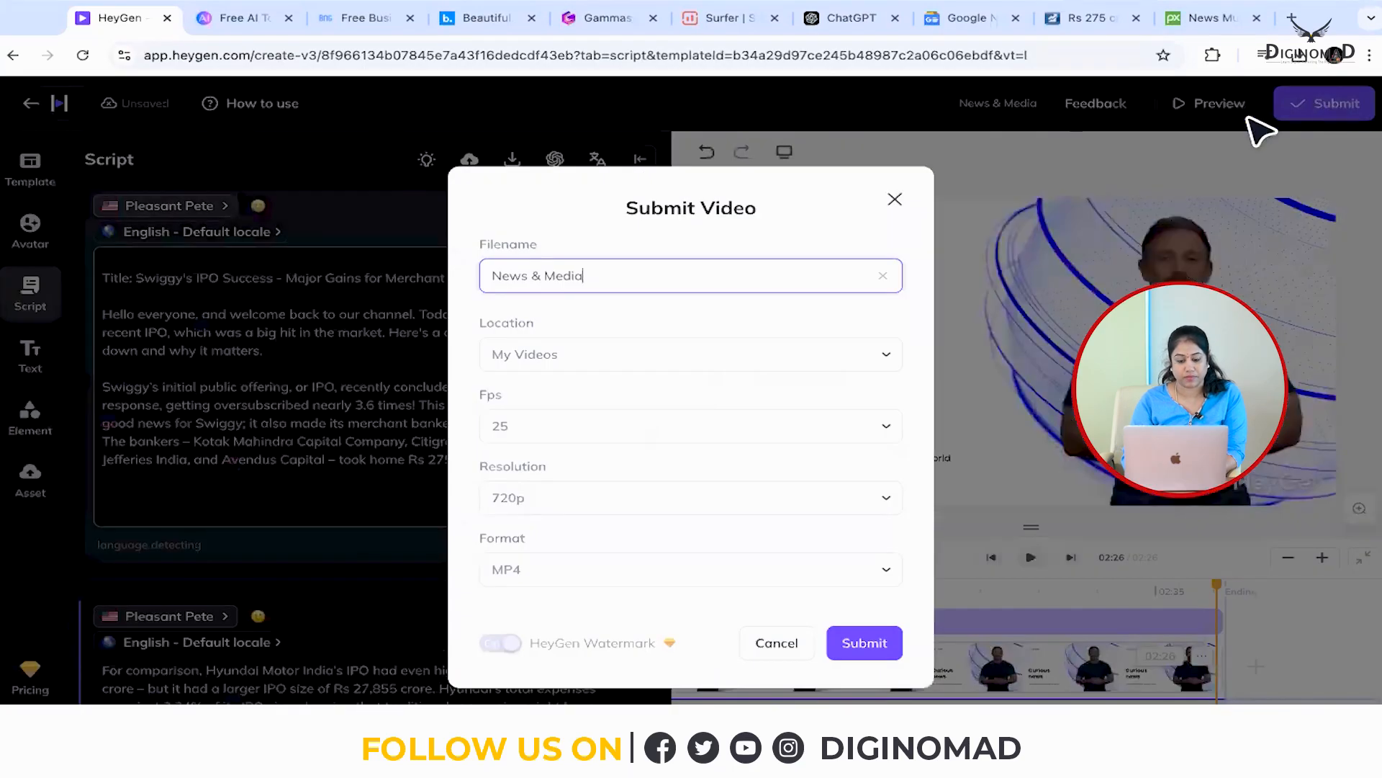
{"action": "left_click", "coordinate": [860, 643]}
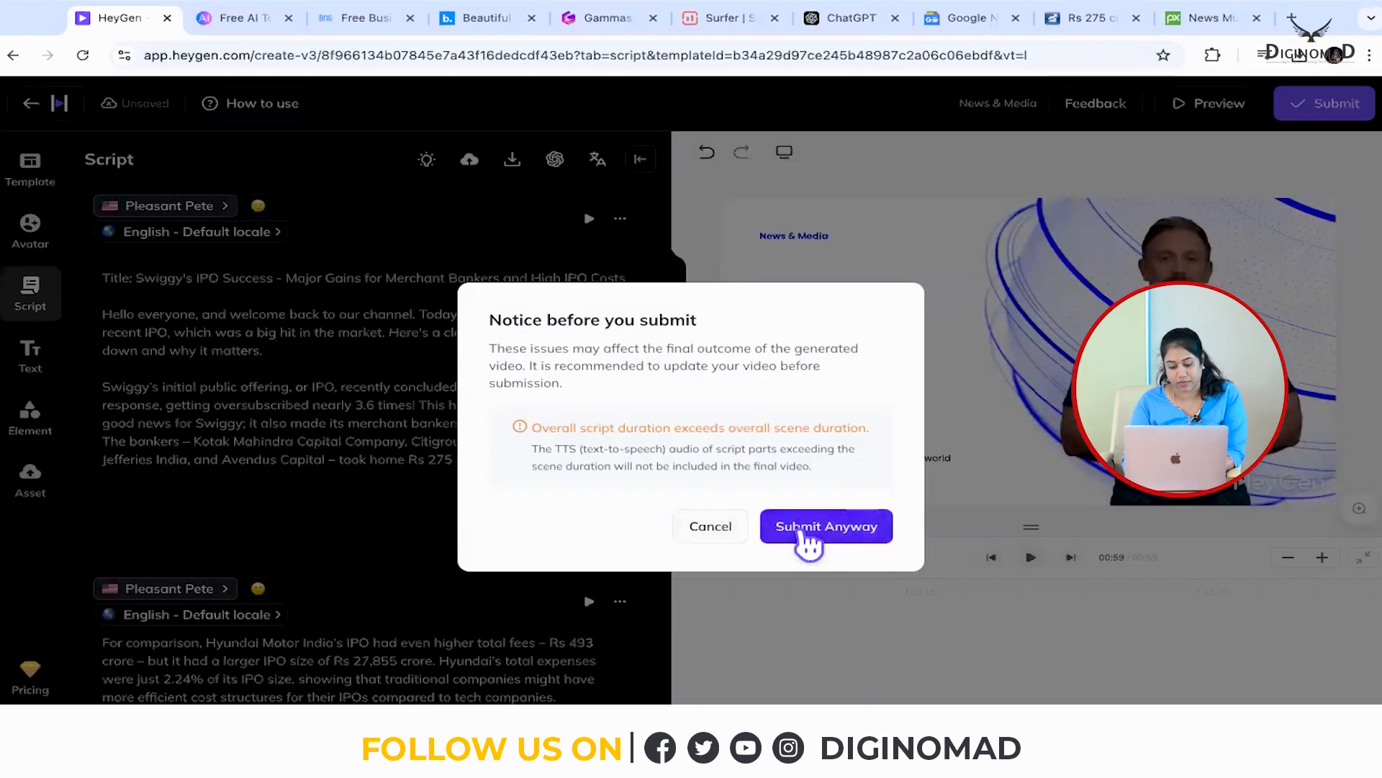
{"action": "left_click", "coordinate": [801, 533]}
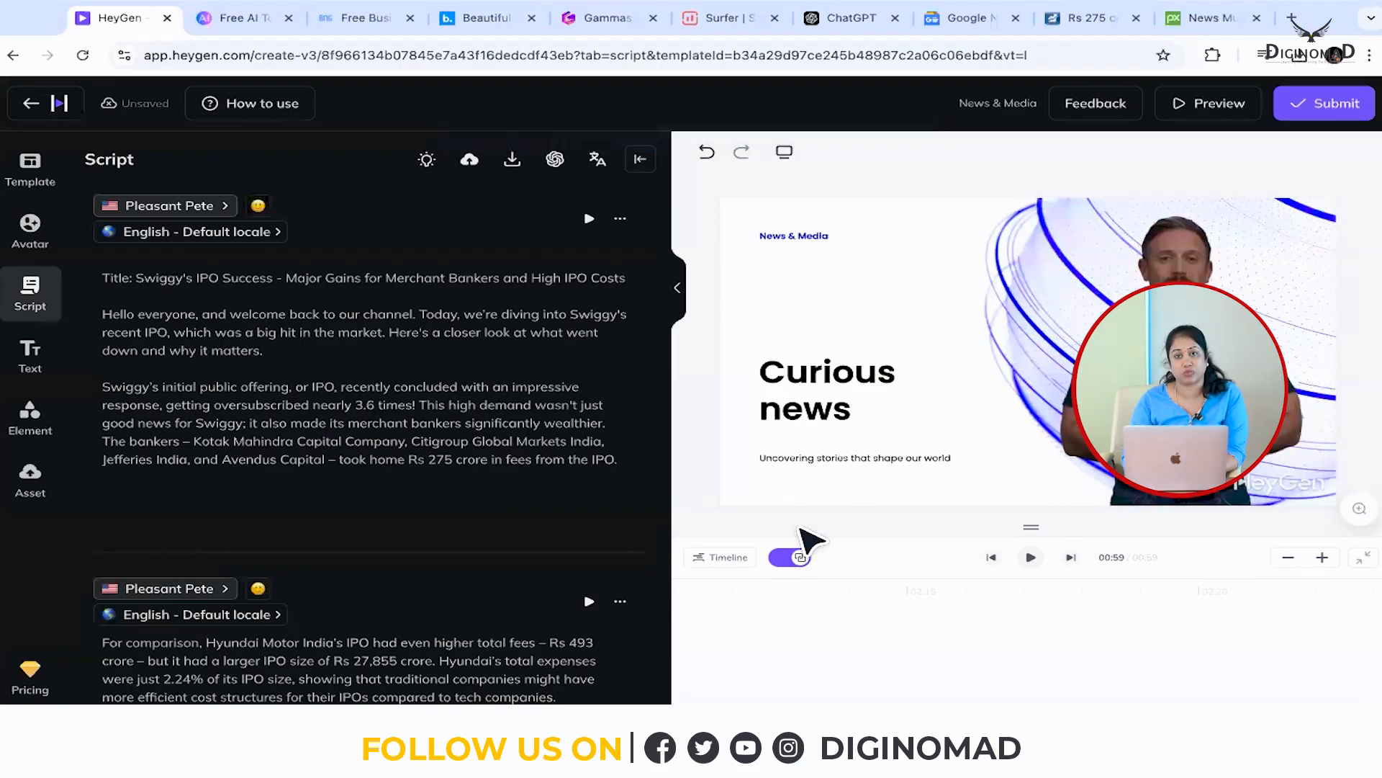
{"action": "left_click", "coordinate": [1031, 557]}
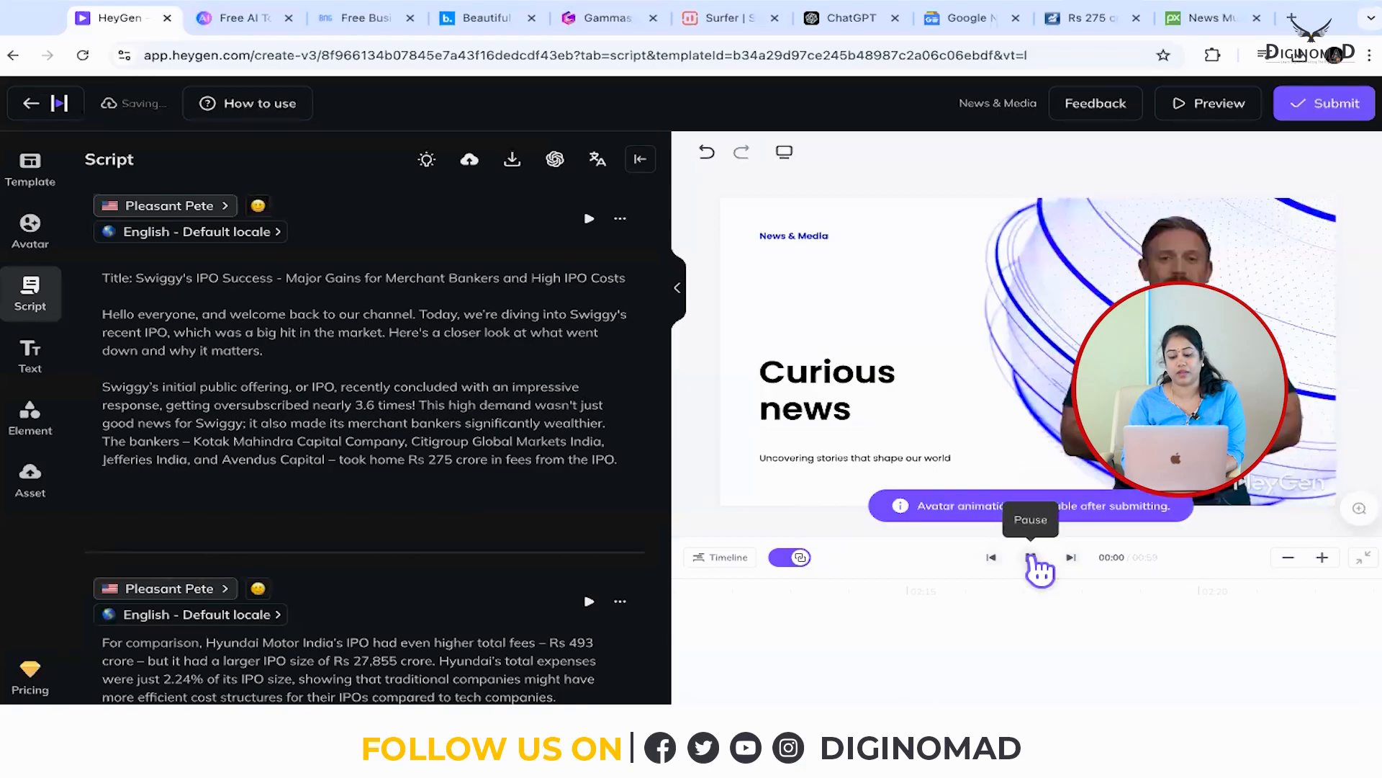
{"action": "left_click", "coordinate": [1031, 557]}
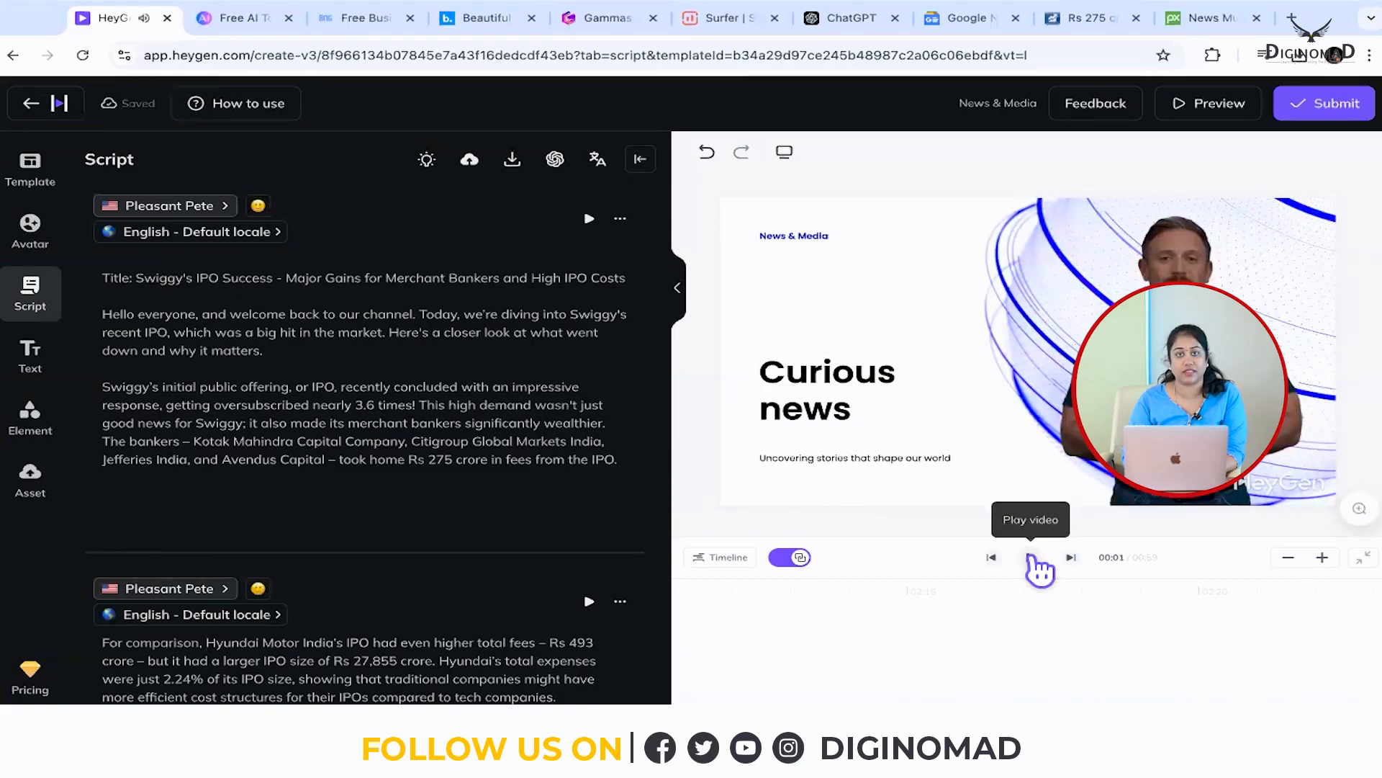